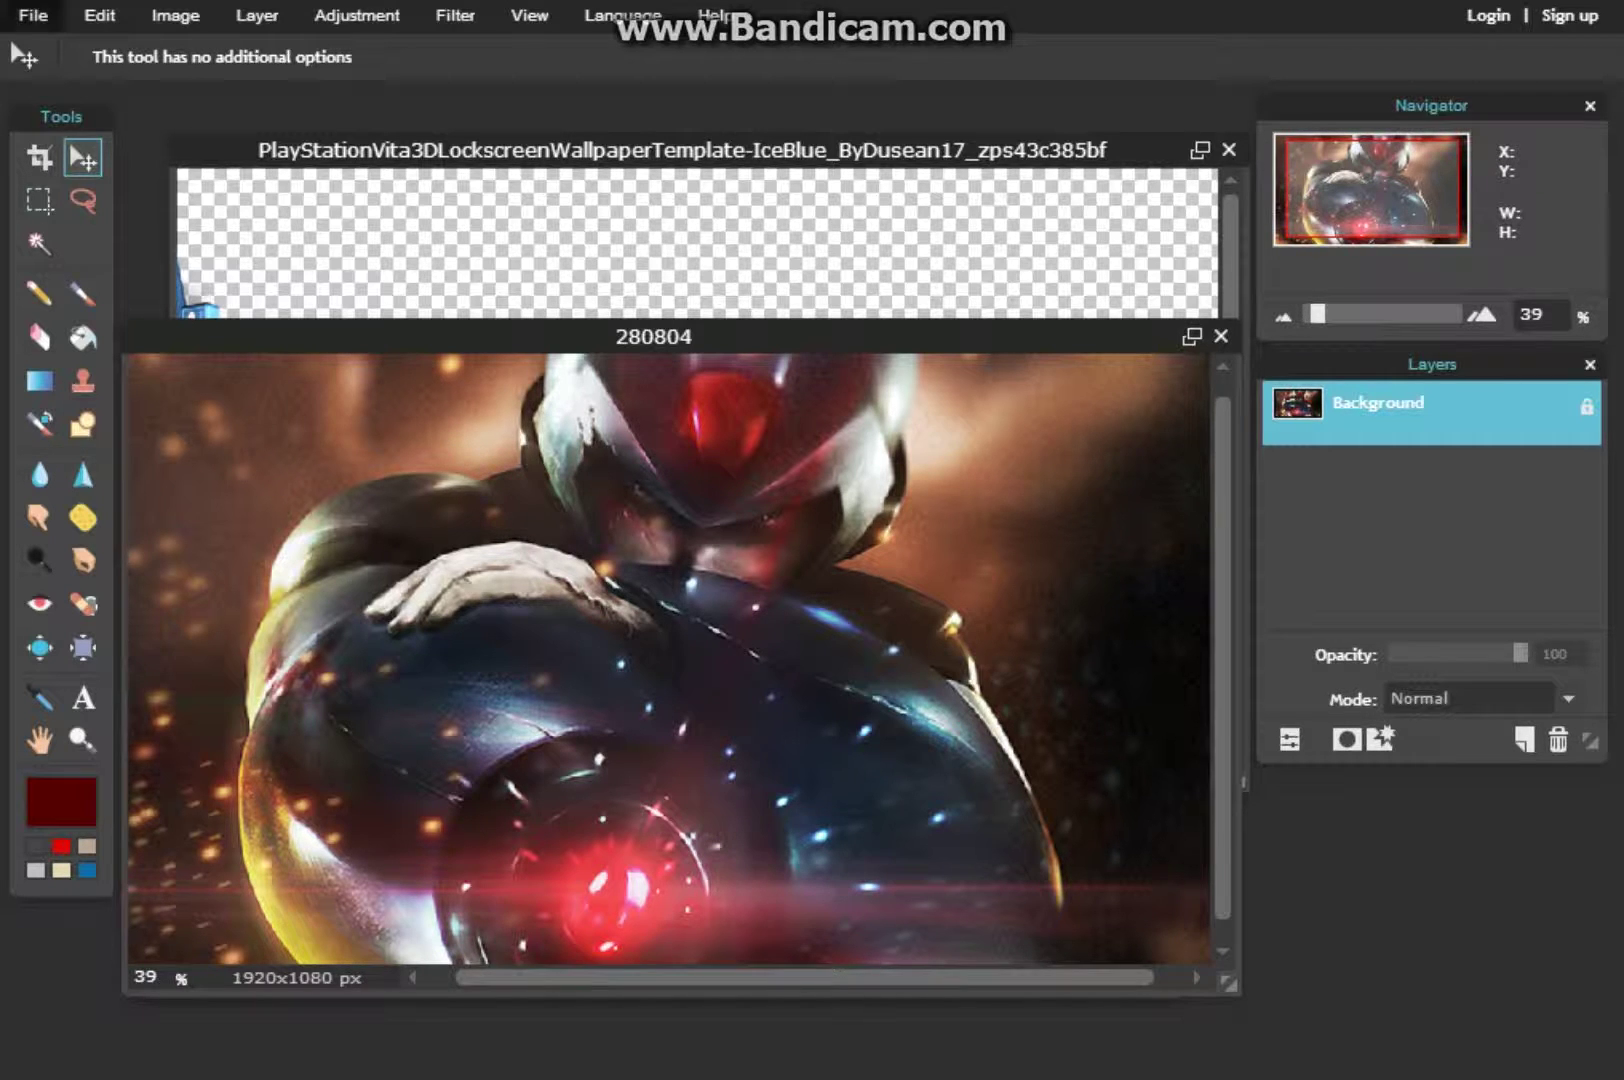
Step: Select the entire 280804 image and copy it
{"action": "left_click", "coordinate": [33, 15]}
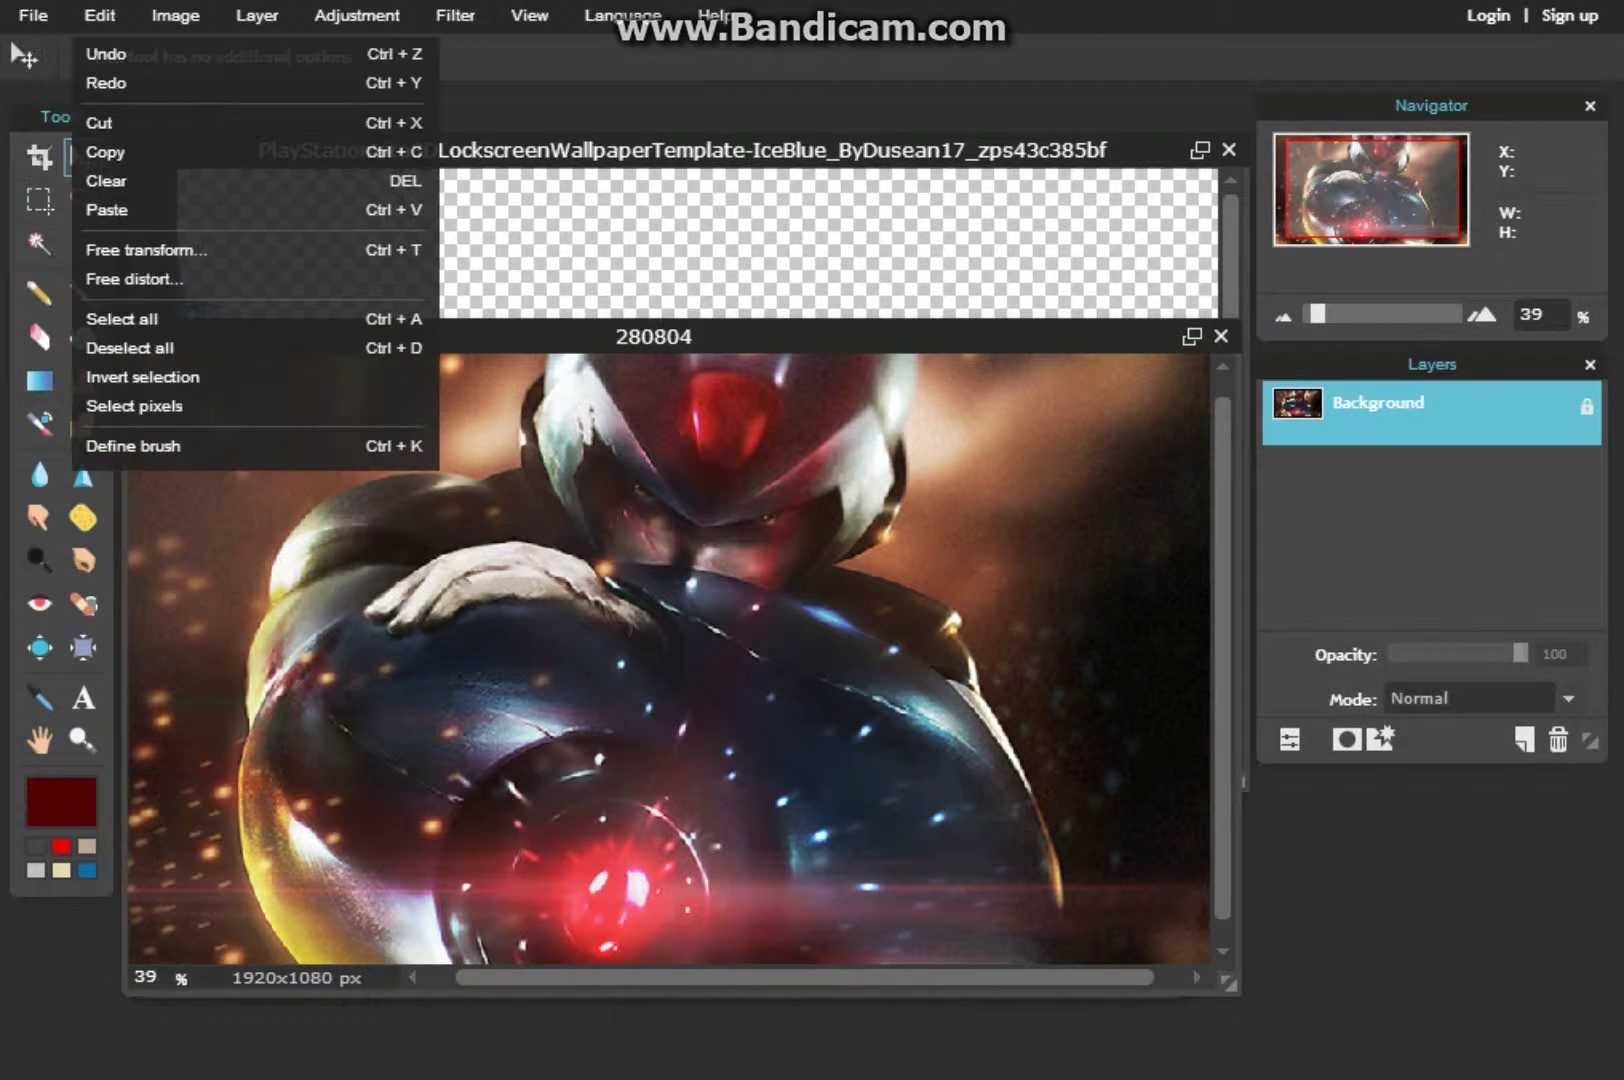
{"action": "left_click", "coordinate": [99, 15]}
{"action": "left_click", "coordinate": [99, 15]}
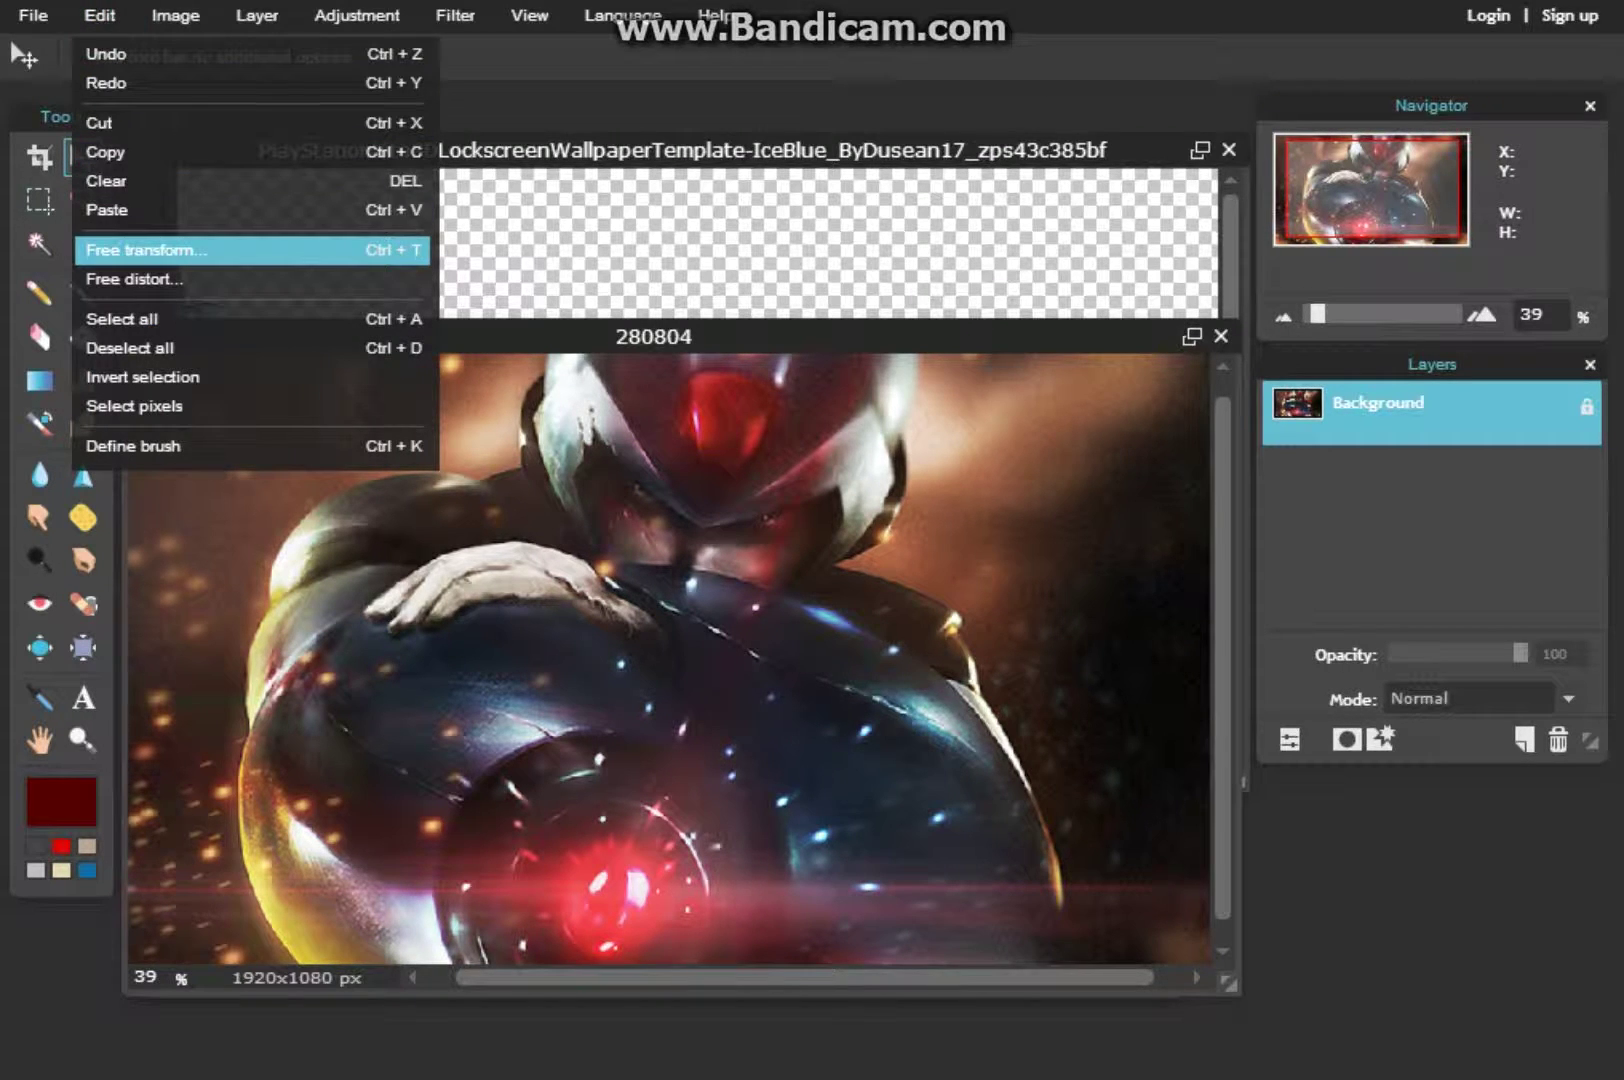
{"action": "left_click", "coordinate": [122, 318]}
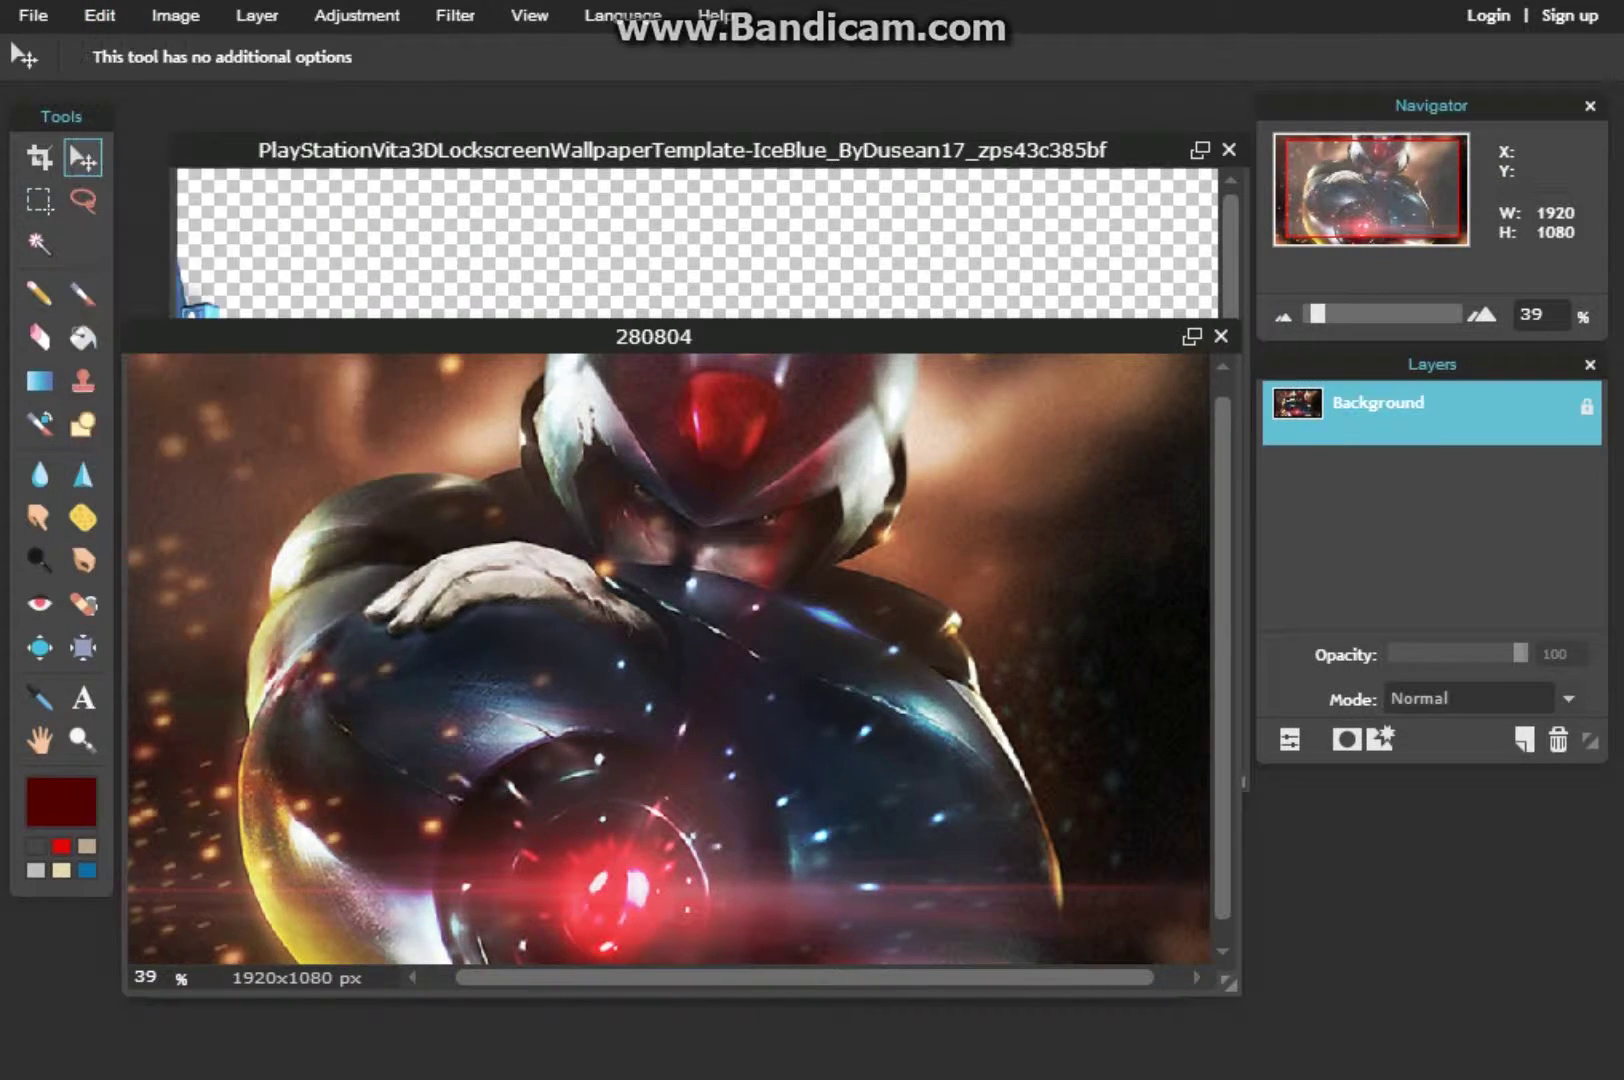
{"action": "left_click", "coordinate": [99, 15]}
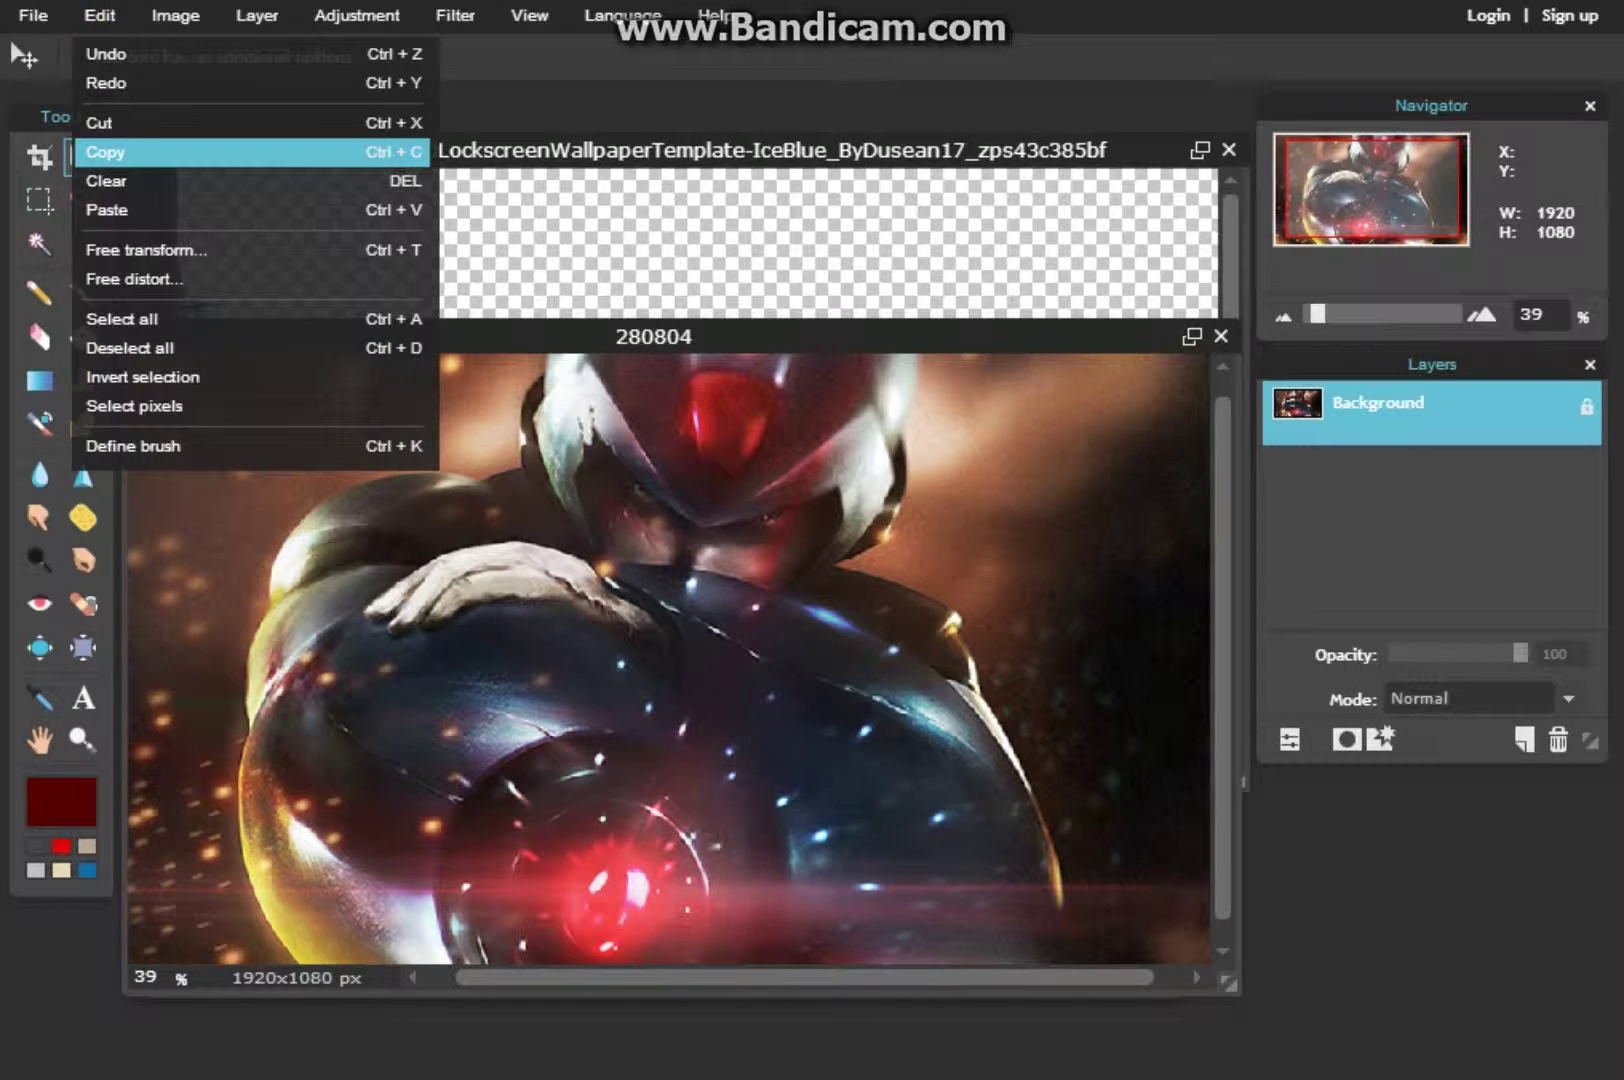
{"action": "left_click", "coordinate": [108, 152]}
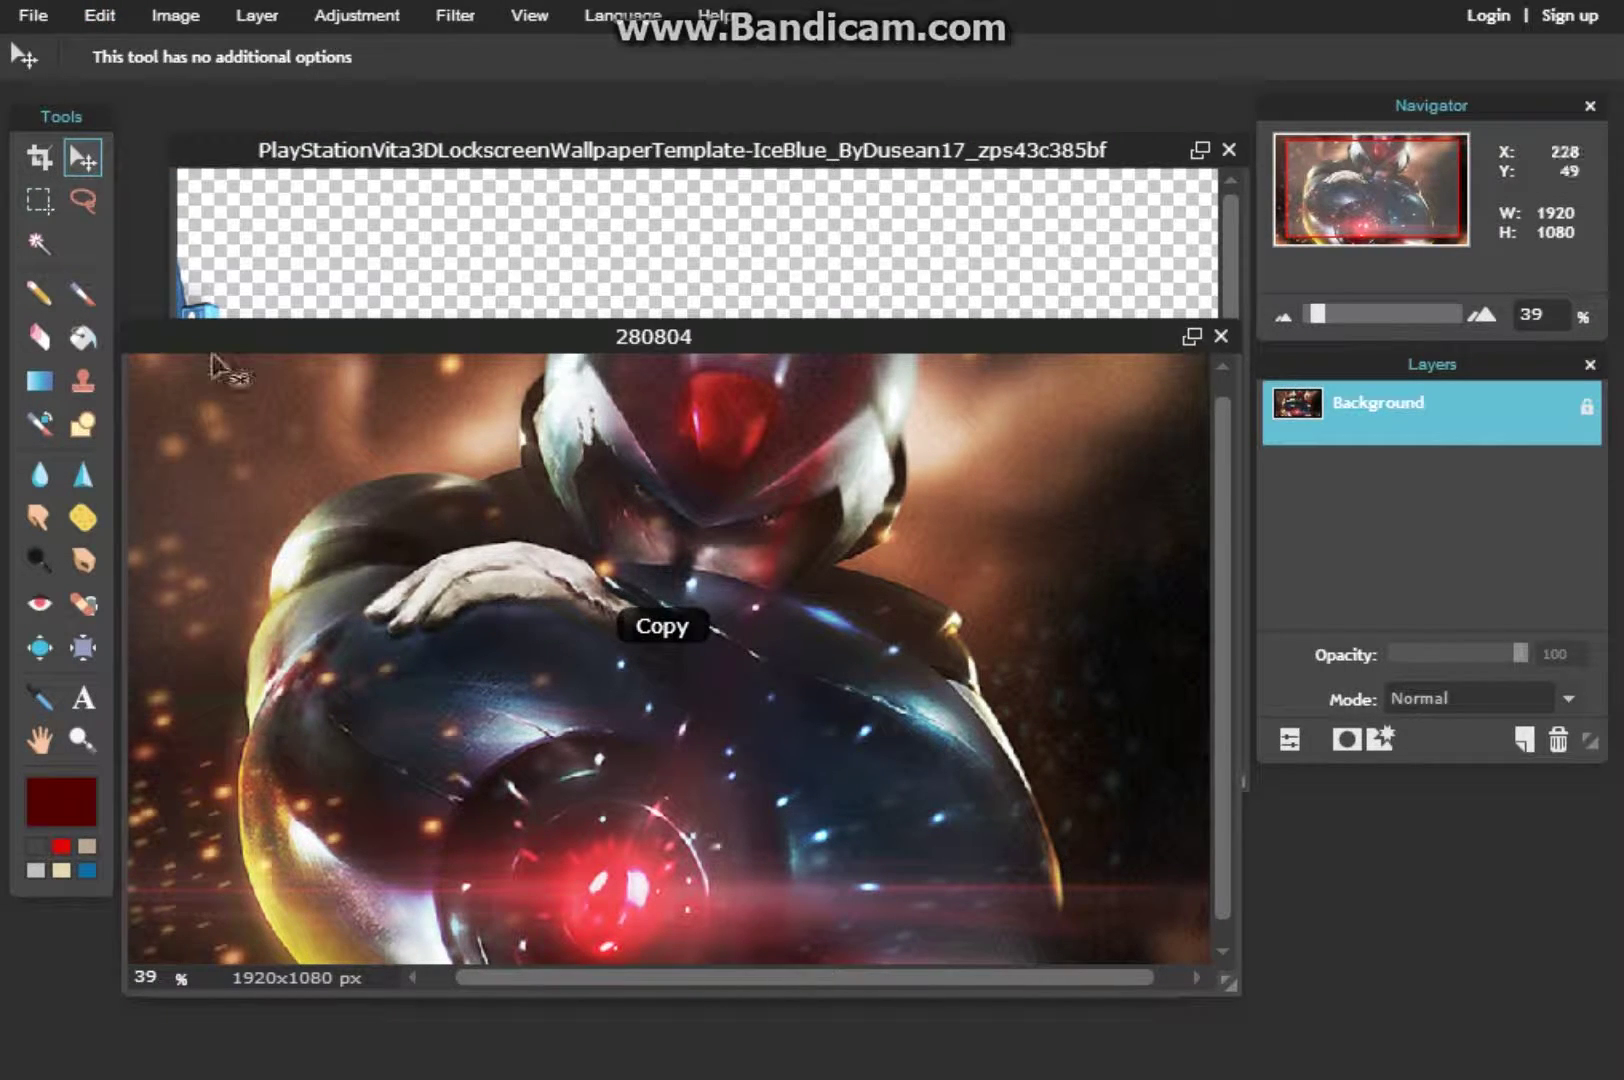
Step: Paste the copied image into the PlayStationVita3DLockscreenWallpaperTemplate-IceBlue document as a new layer
{"action": "scroll", "coordinate": [320, 472], "scroll_direction": "down", "scroll_amount": 1}
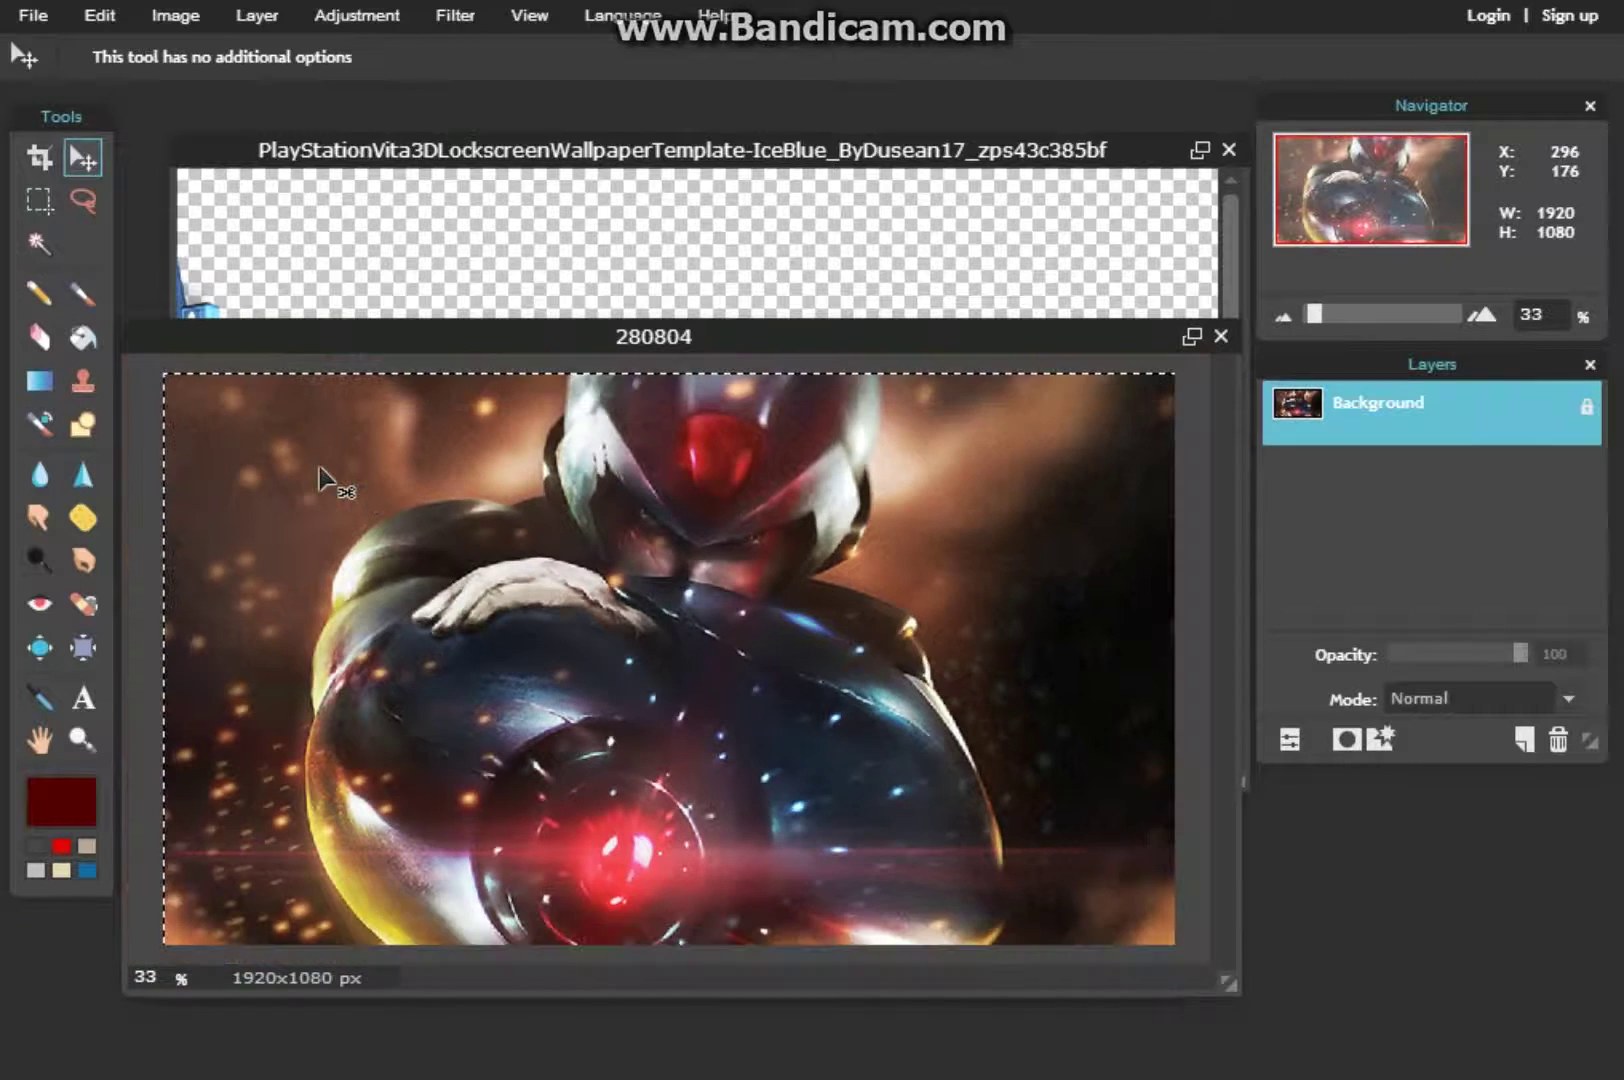
{"action": "scroll", "coordinate": [320, 472], "scroll_direction": "up", "scroll_amount": 1}
{"action": "scroll", "coordinate": [320, 472], "scroll_direction": "down", "scroll_amount": 1}
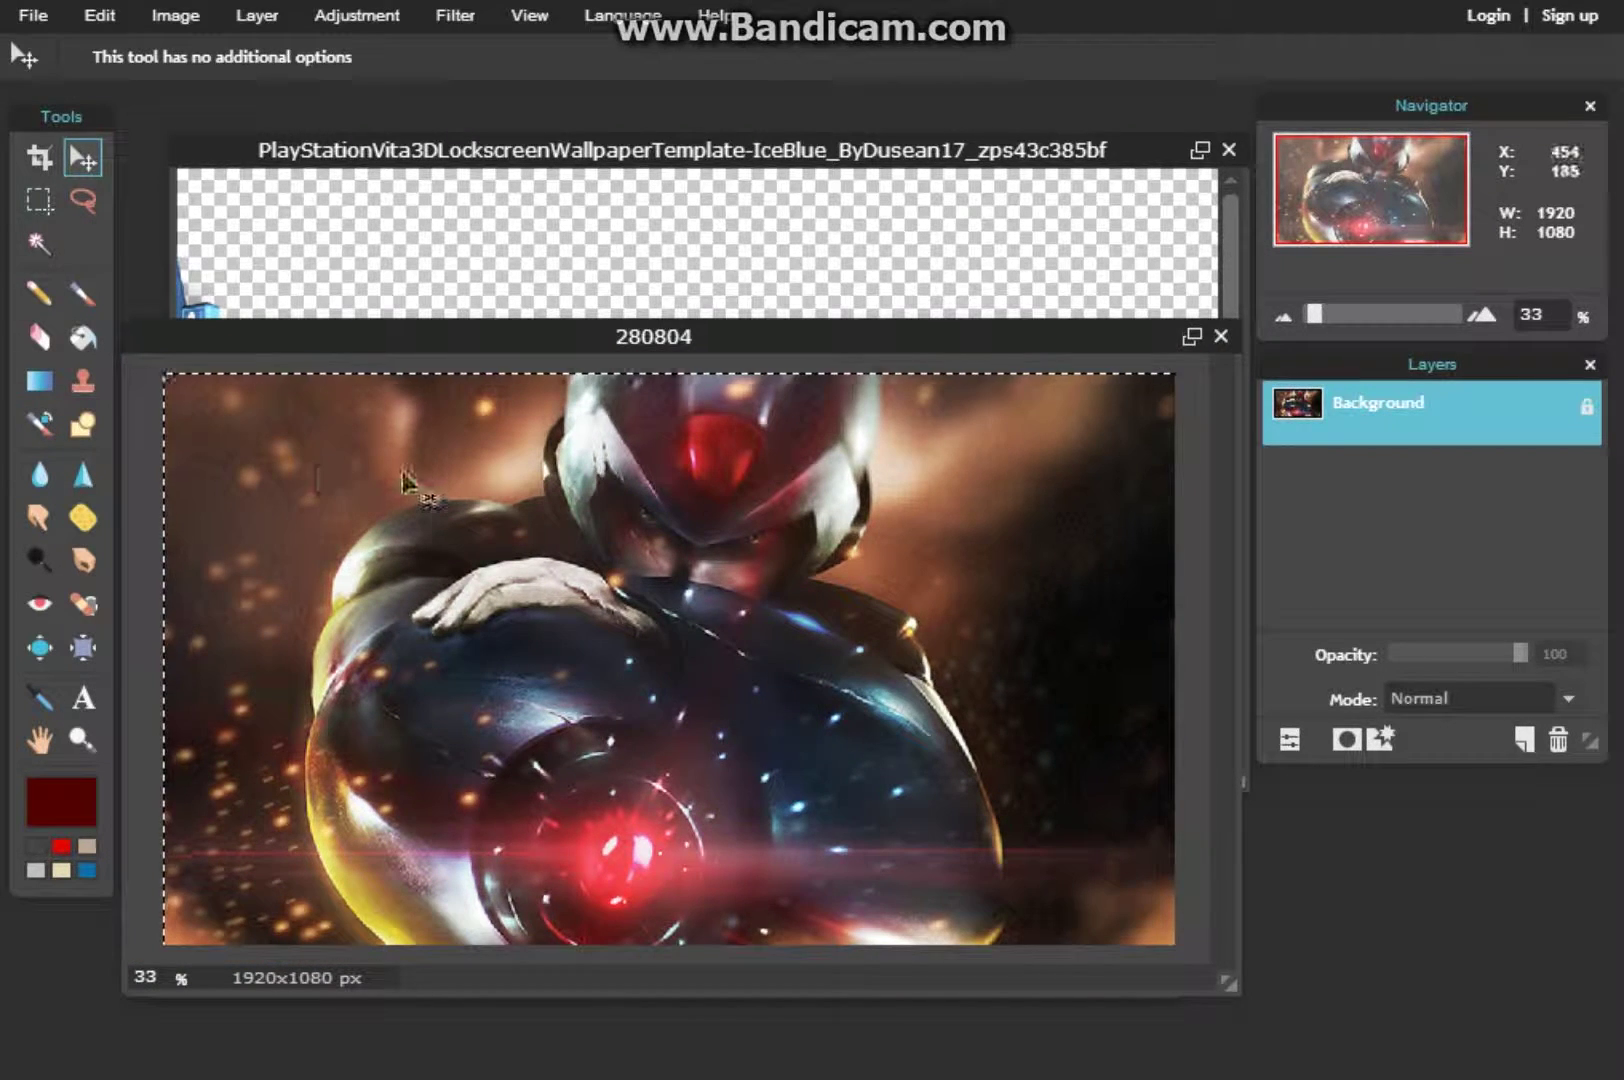
{"action": "left_click", "coordinate": [389, 243]}
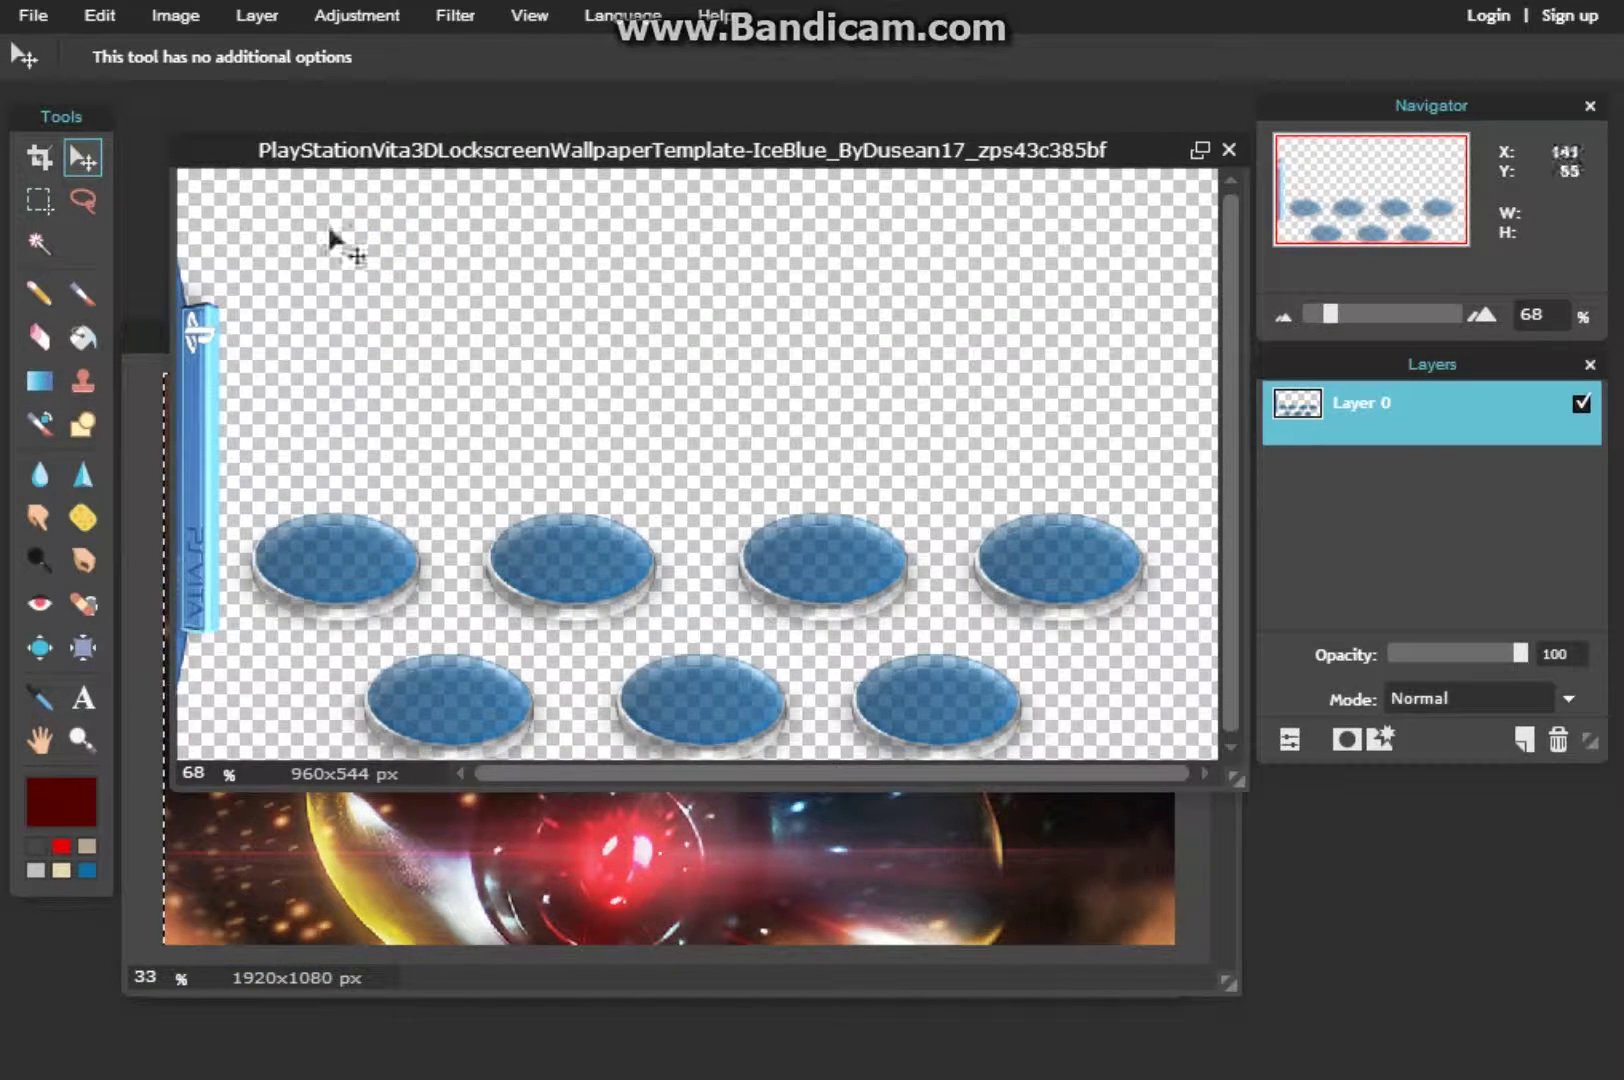
{"action": "left_click", "coordinate": [99, 15]}
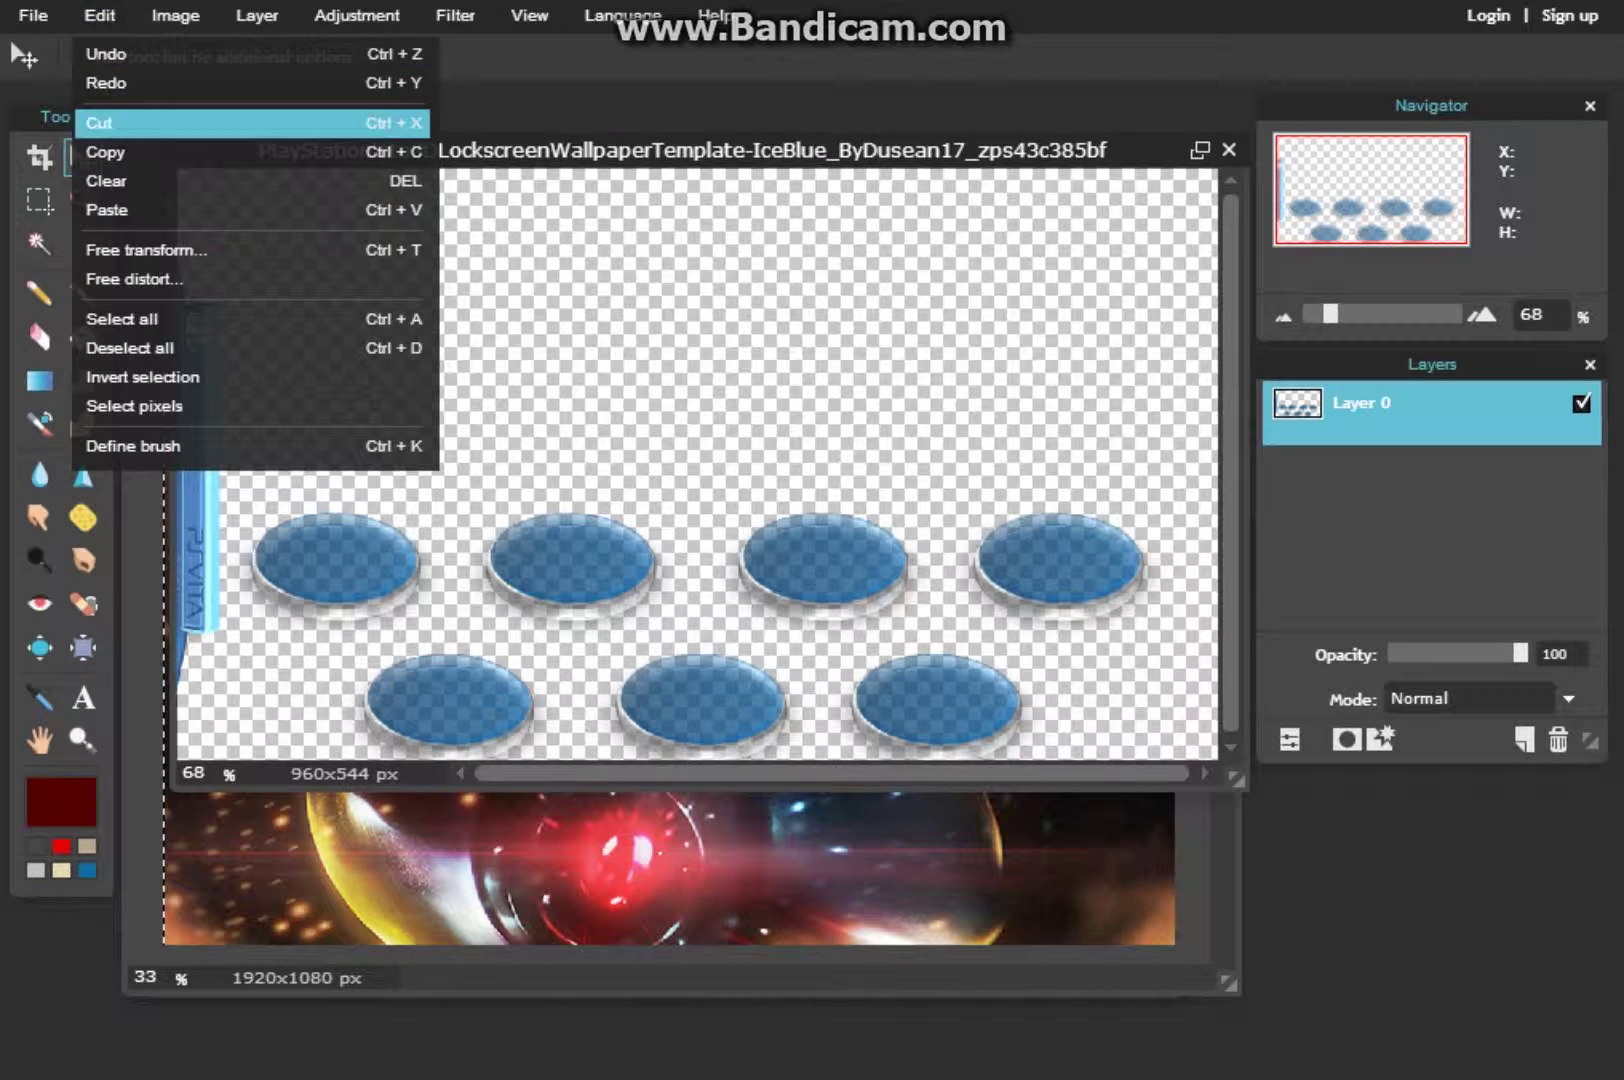
{"action": "left_click", "coordinate": [137, 208]}
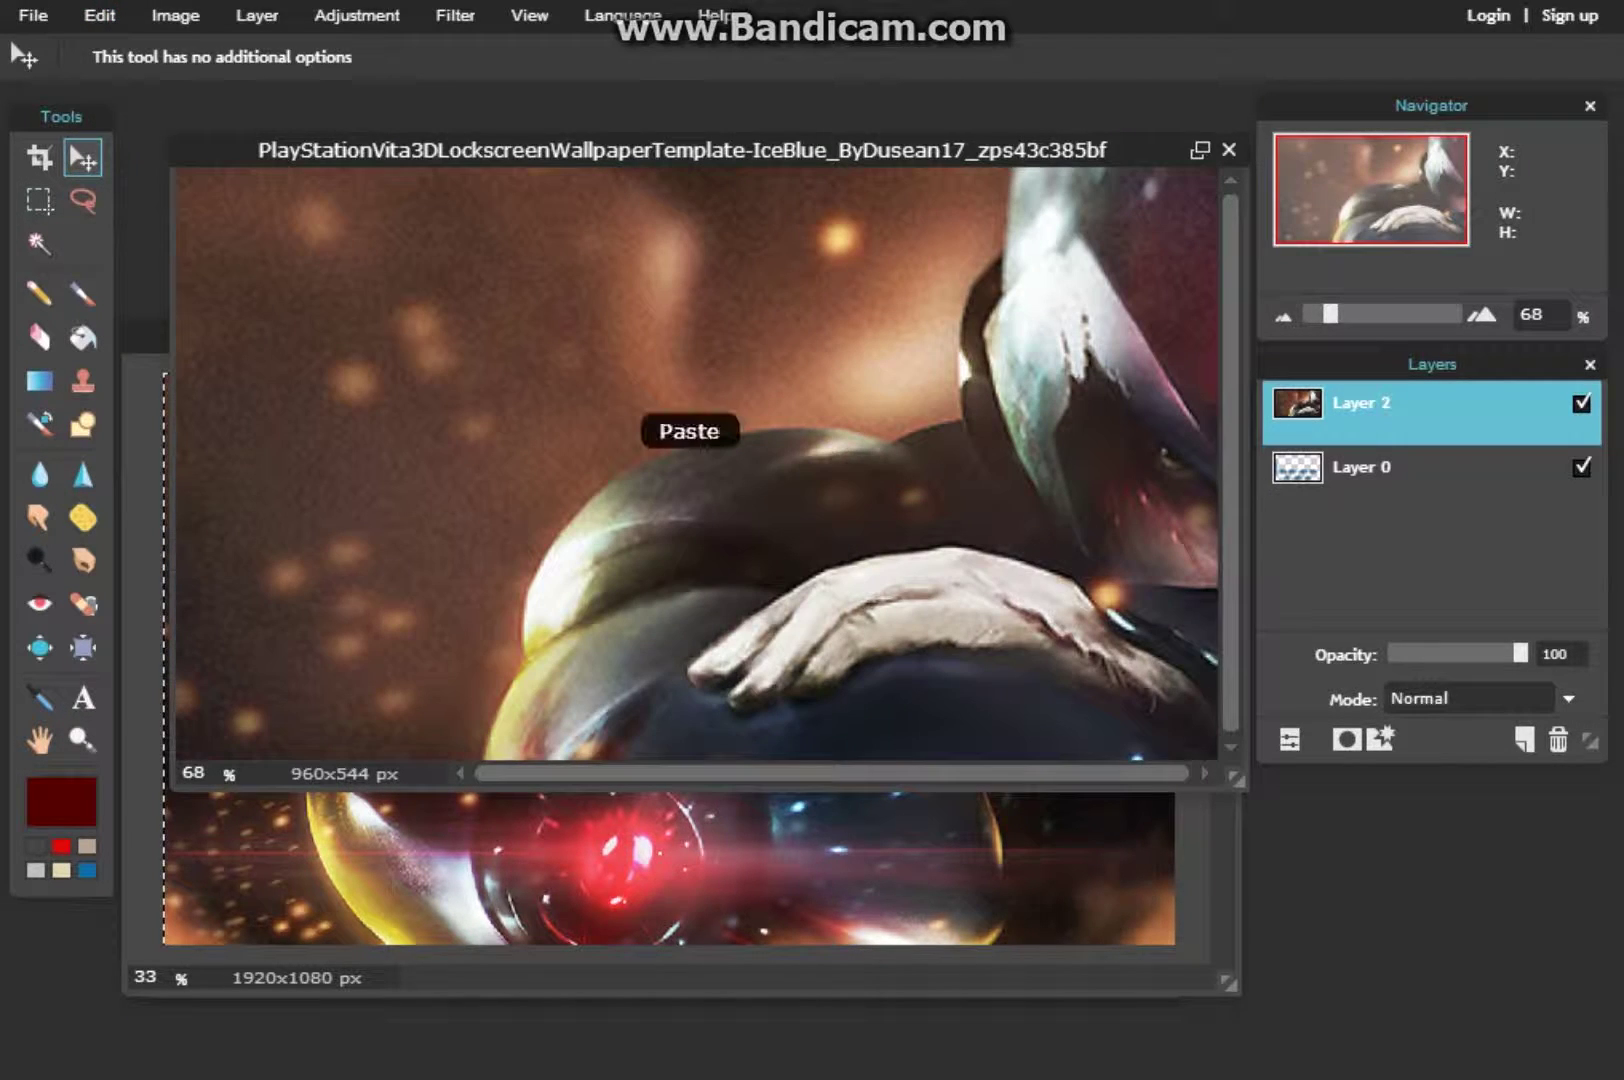
Step: Shrink the pasted image with Free transform and move it to the middle of the template canvas
{"action": "left_click", "coordinate": [99, 15]}
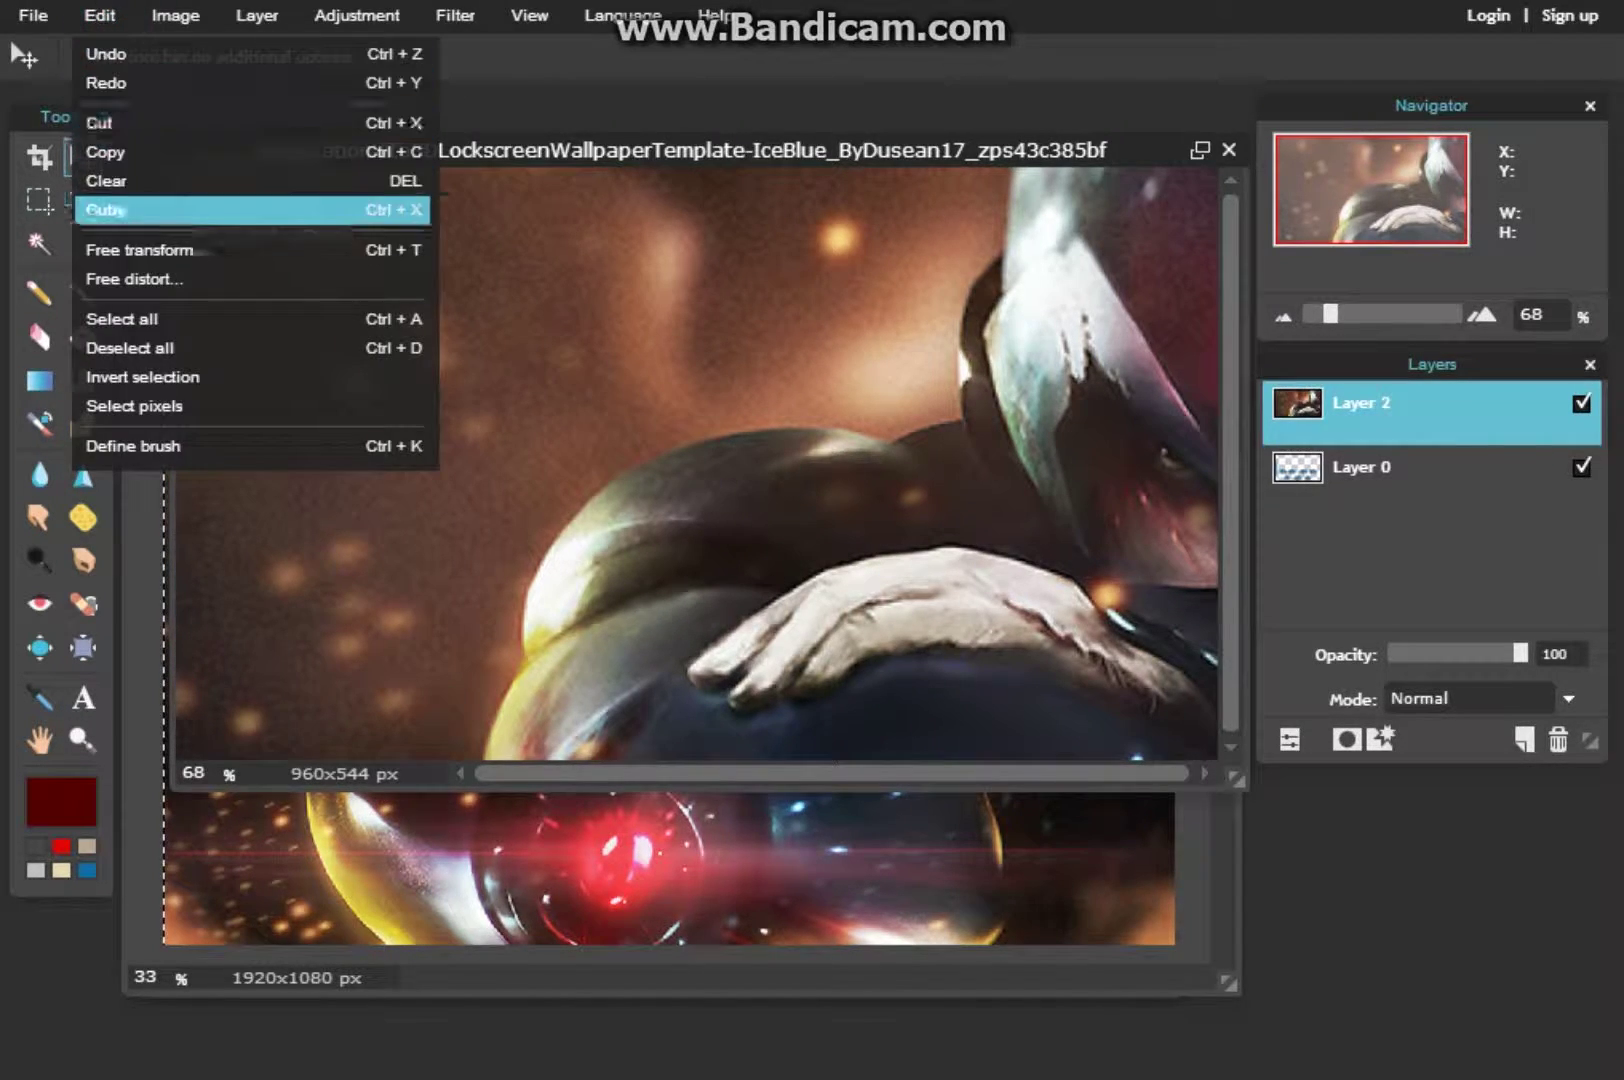
{"action": "left_click", "coordinate": [135, 249]}
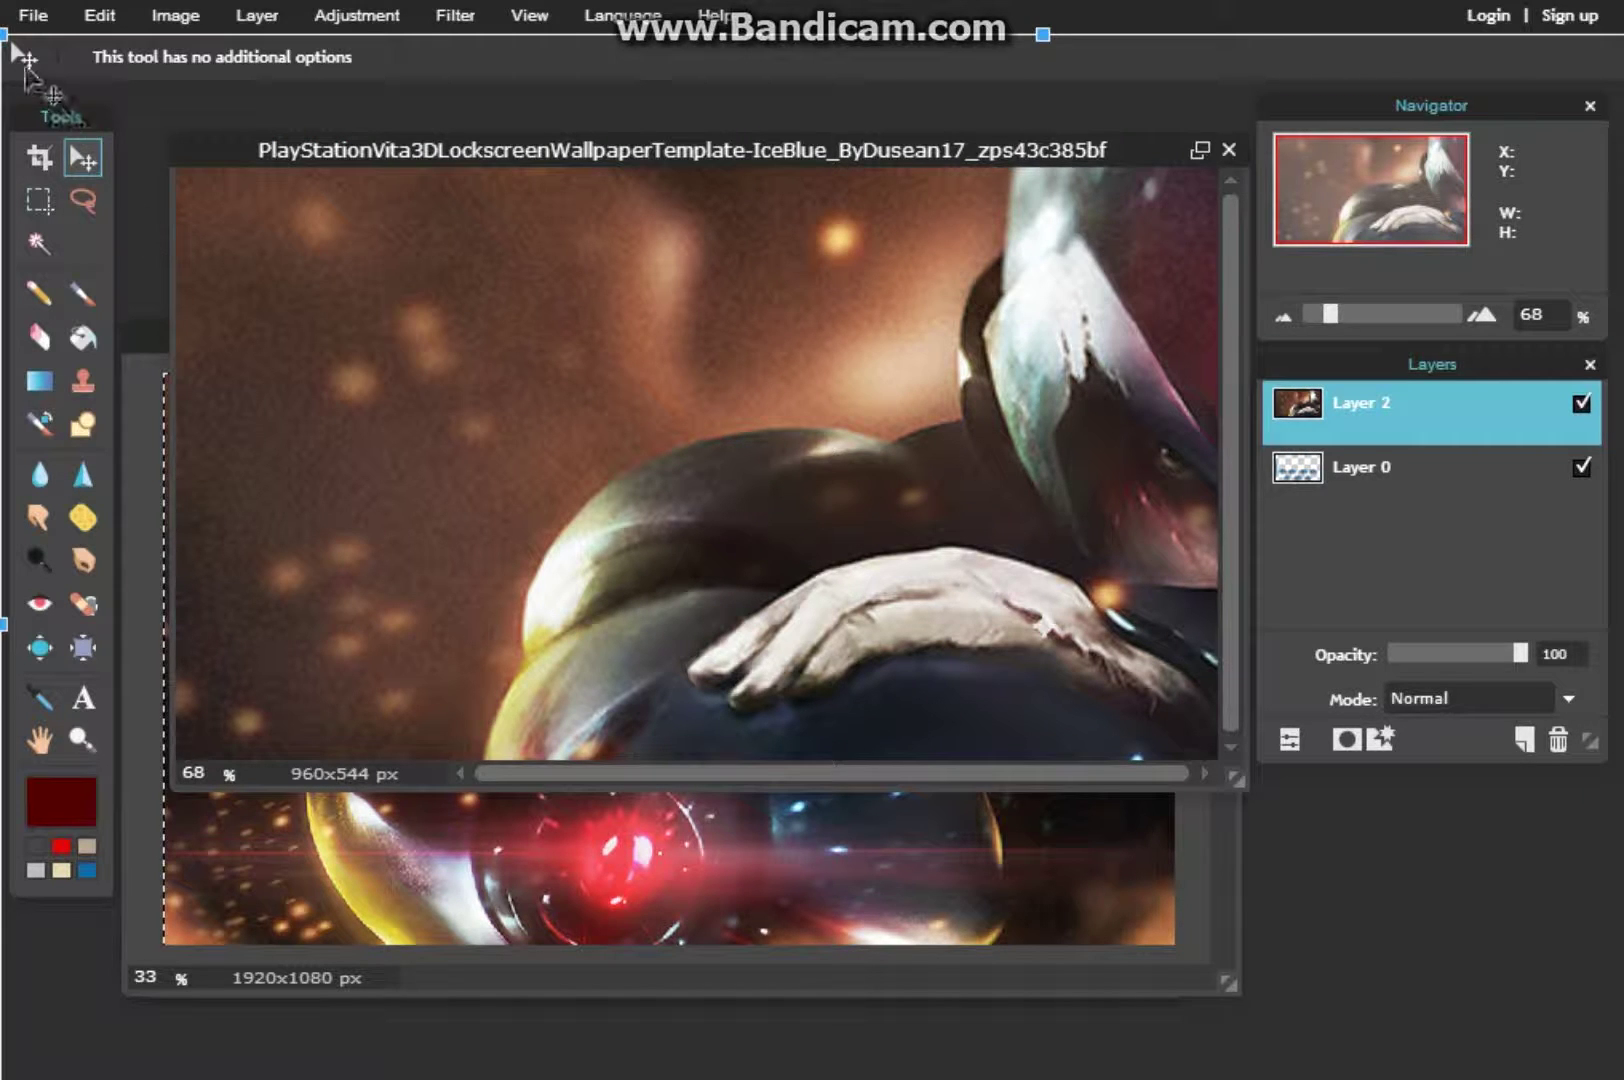
{"action": "left_click_drag", "start_coordinate": [7, 37], "coordinate": [818, 372]}
{"action": "left_click_drag", "start_coordinate": [925, 502], "coordinate": [361, 229]}
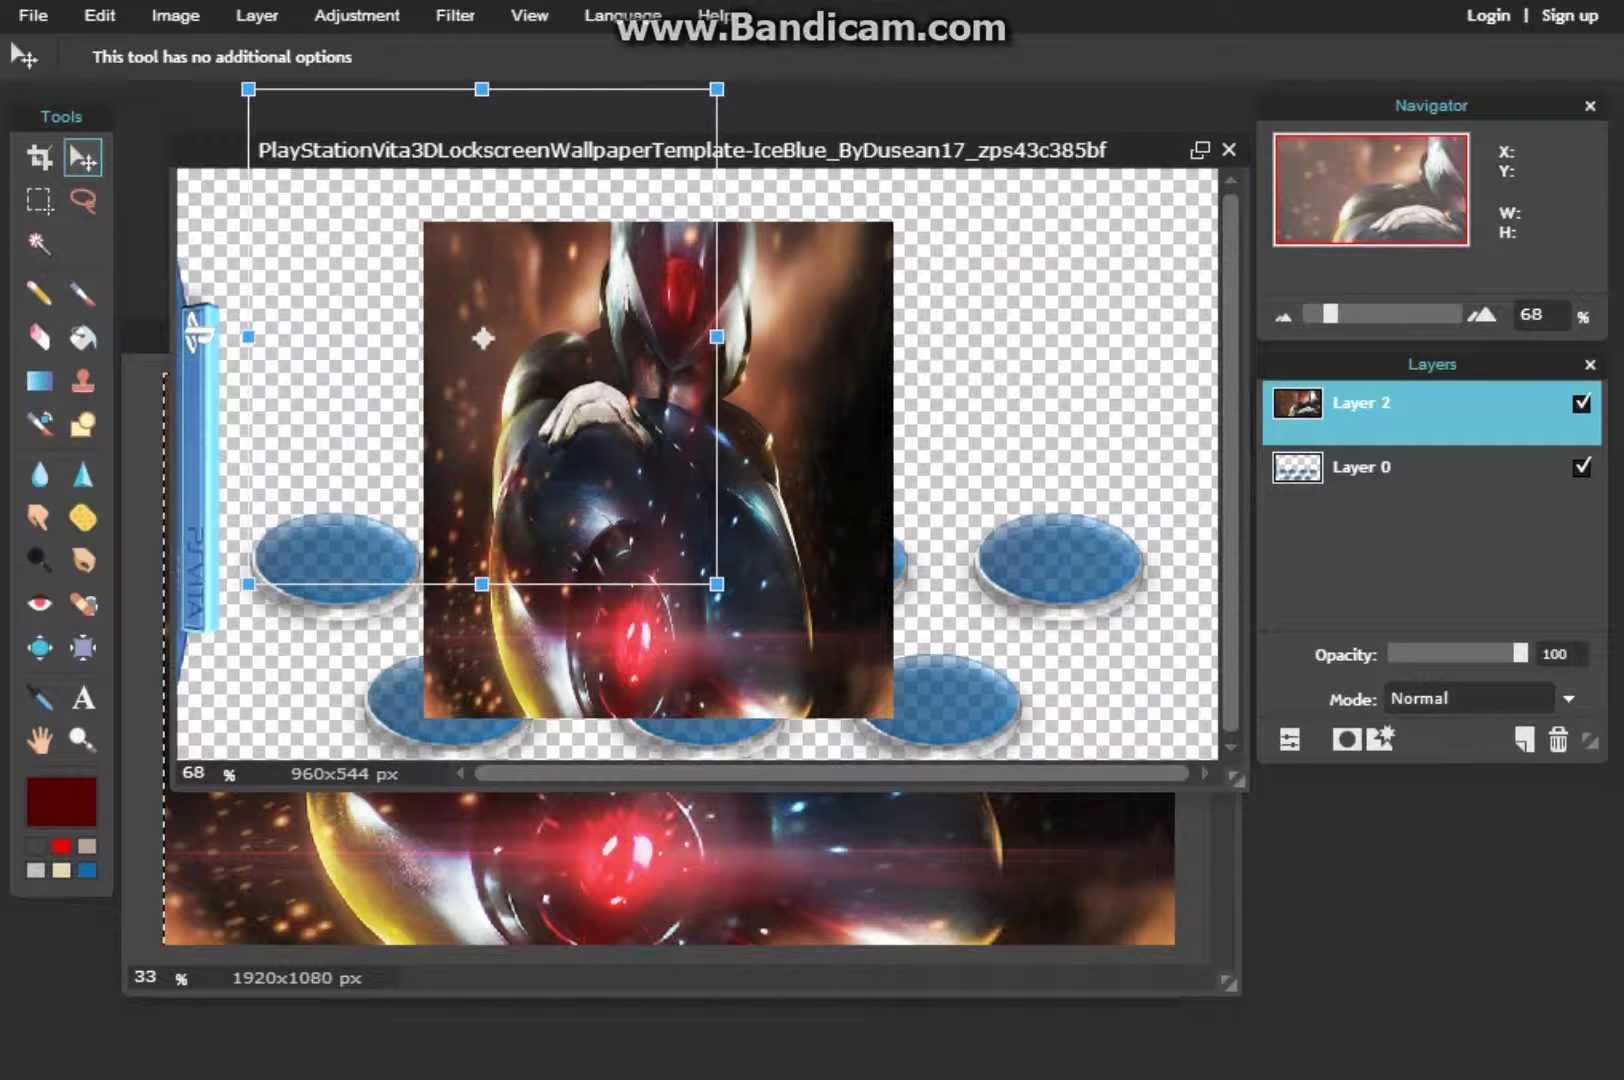
Step: Stretch the pasted image in width and height until it covers the whole canvas, and apply the transform
{"action": "left_click_drag", "start_coordinate": [243, 336], "coordinate": [4, 338]}
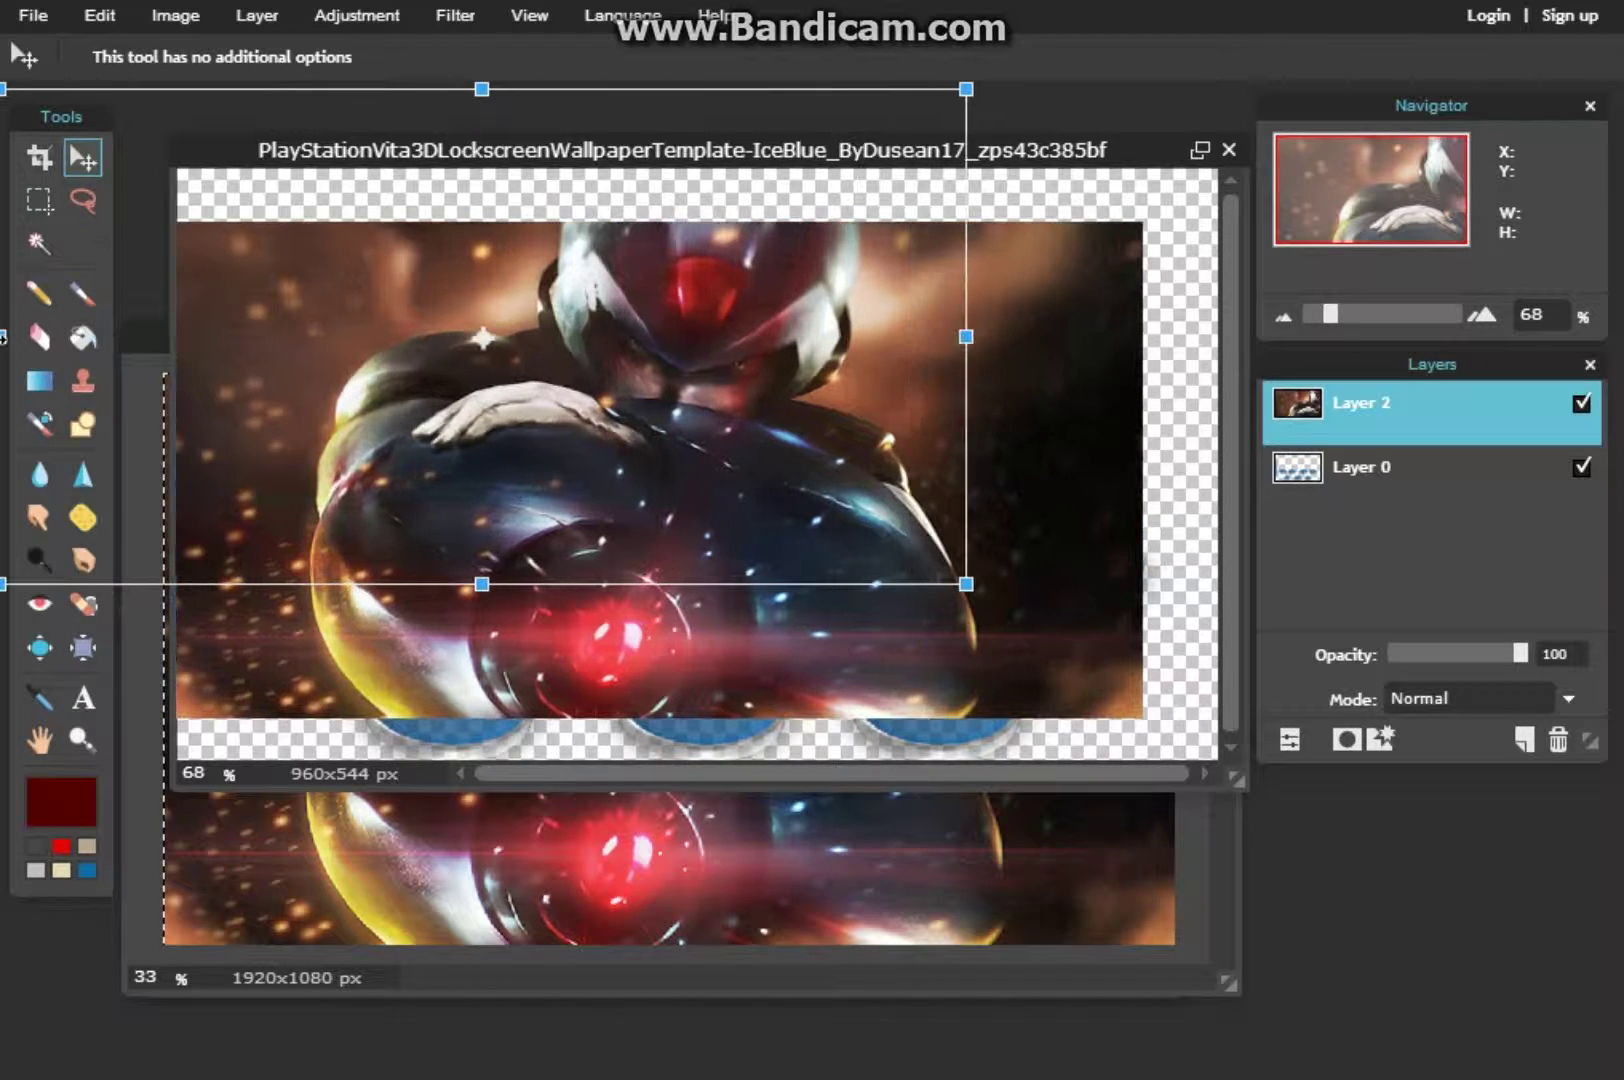
{"action": "left_click_drag", "start_coordinate": [403, 401], "coordinate": [435, 403]}
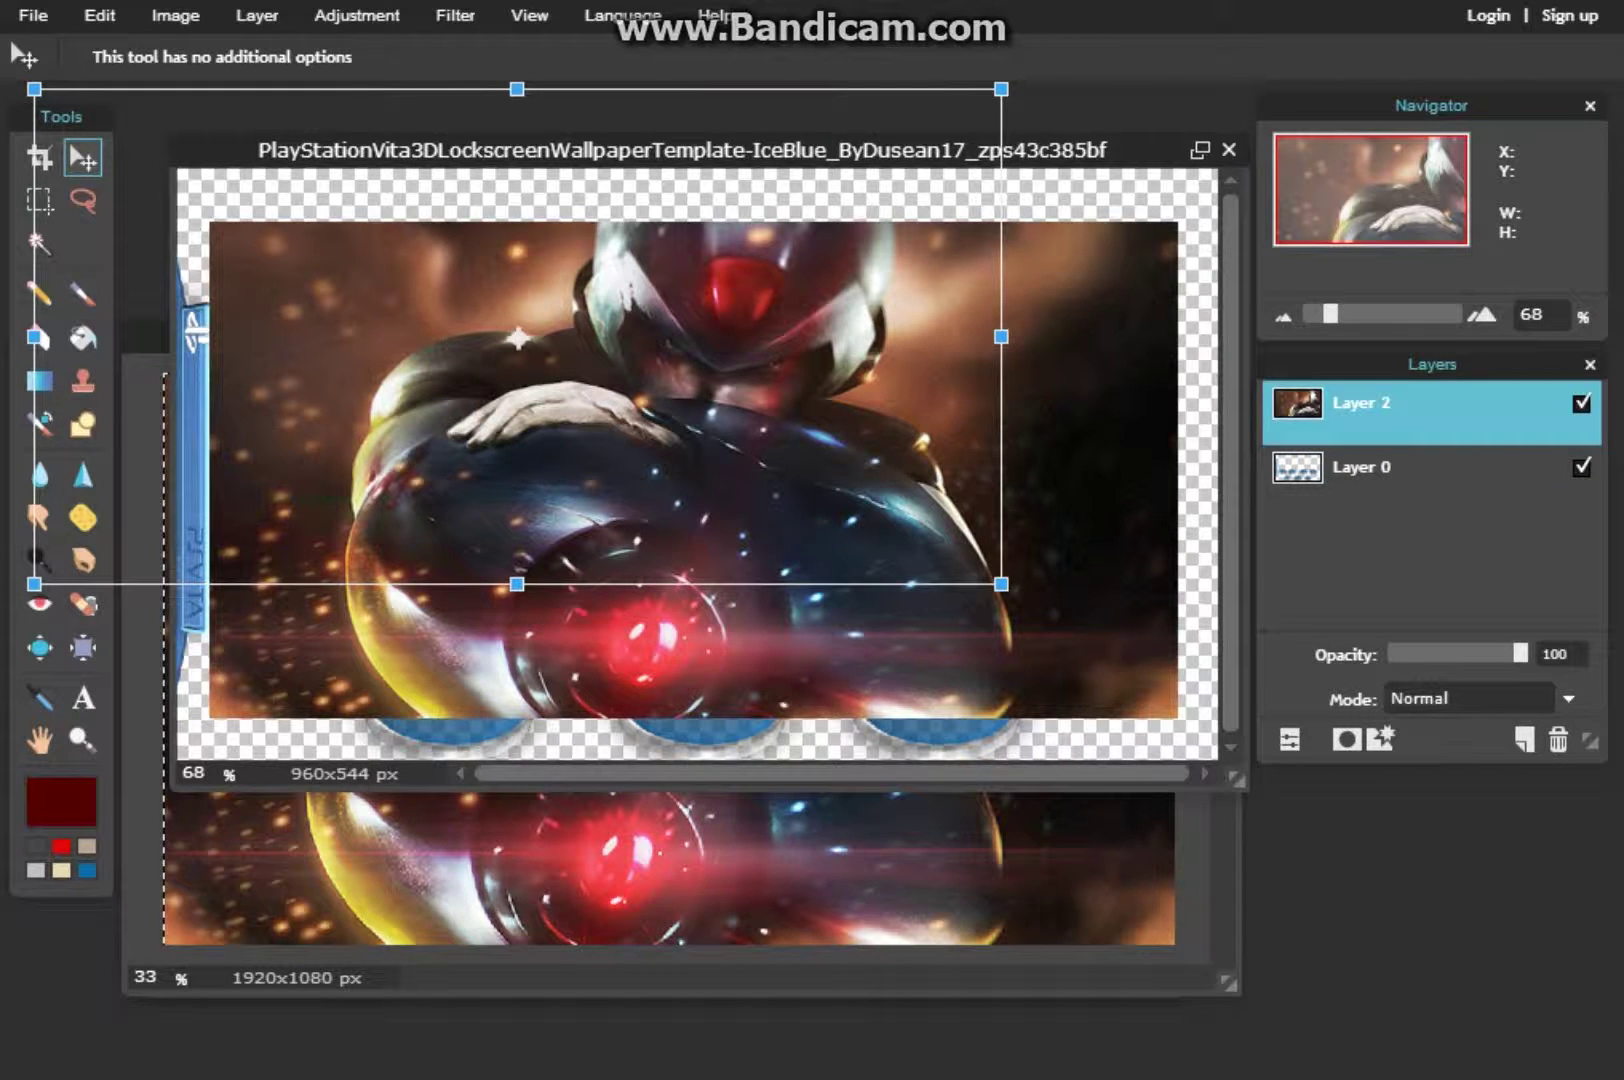
{"action": "left_click_drag", "start_coordinate": [33, 336], "coordinate": [0, 341]}
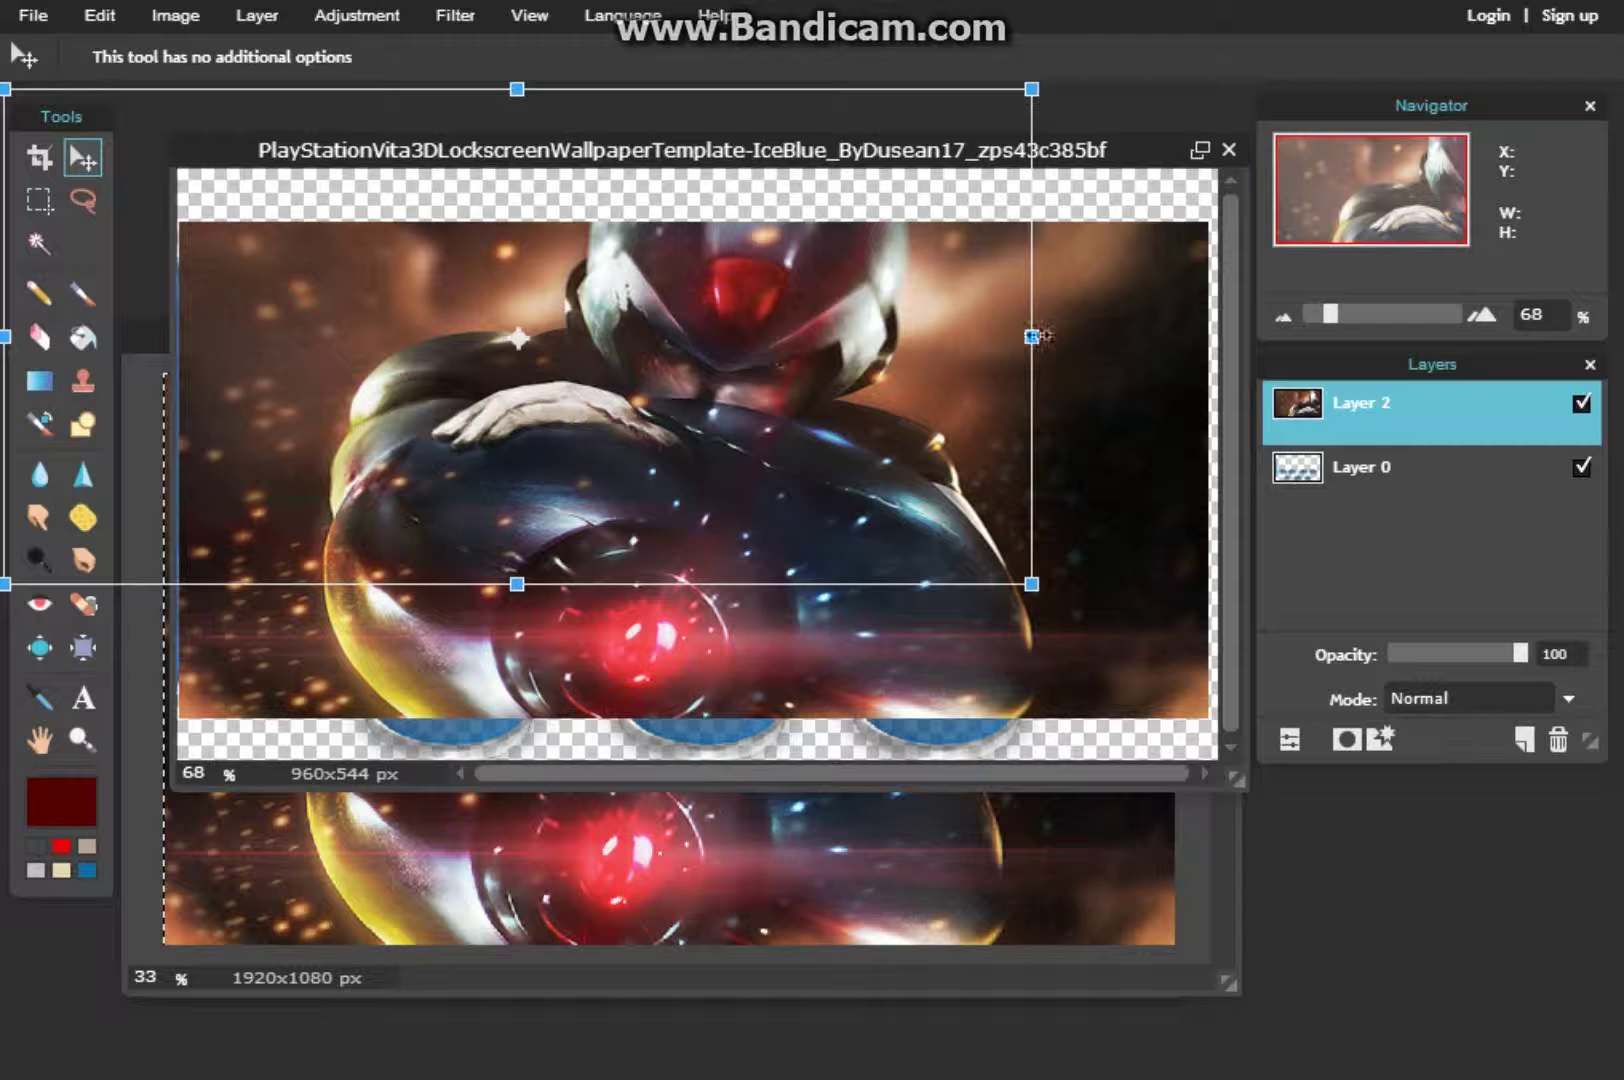
{"action": "left_click_drag", "start_coordinate": [1034, 336], "coordinate": [1052, 336]}
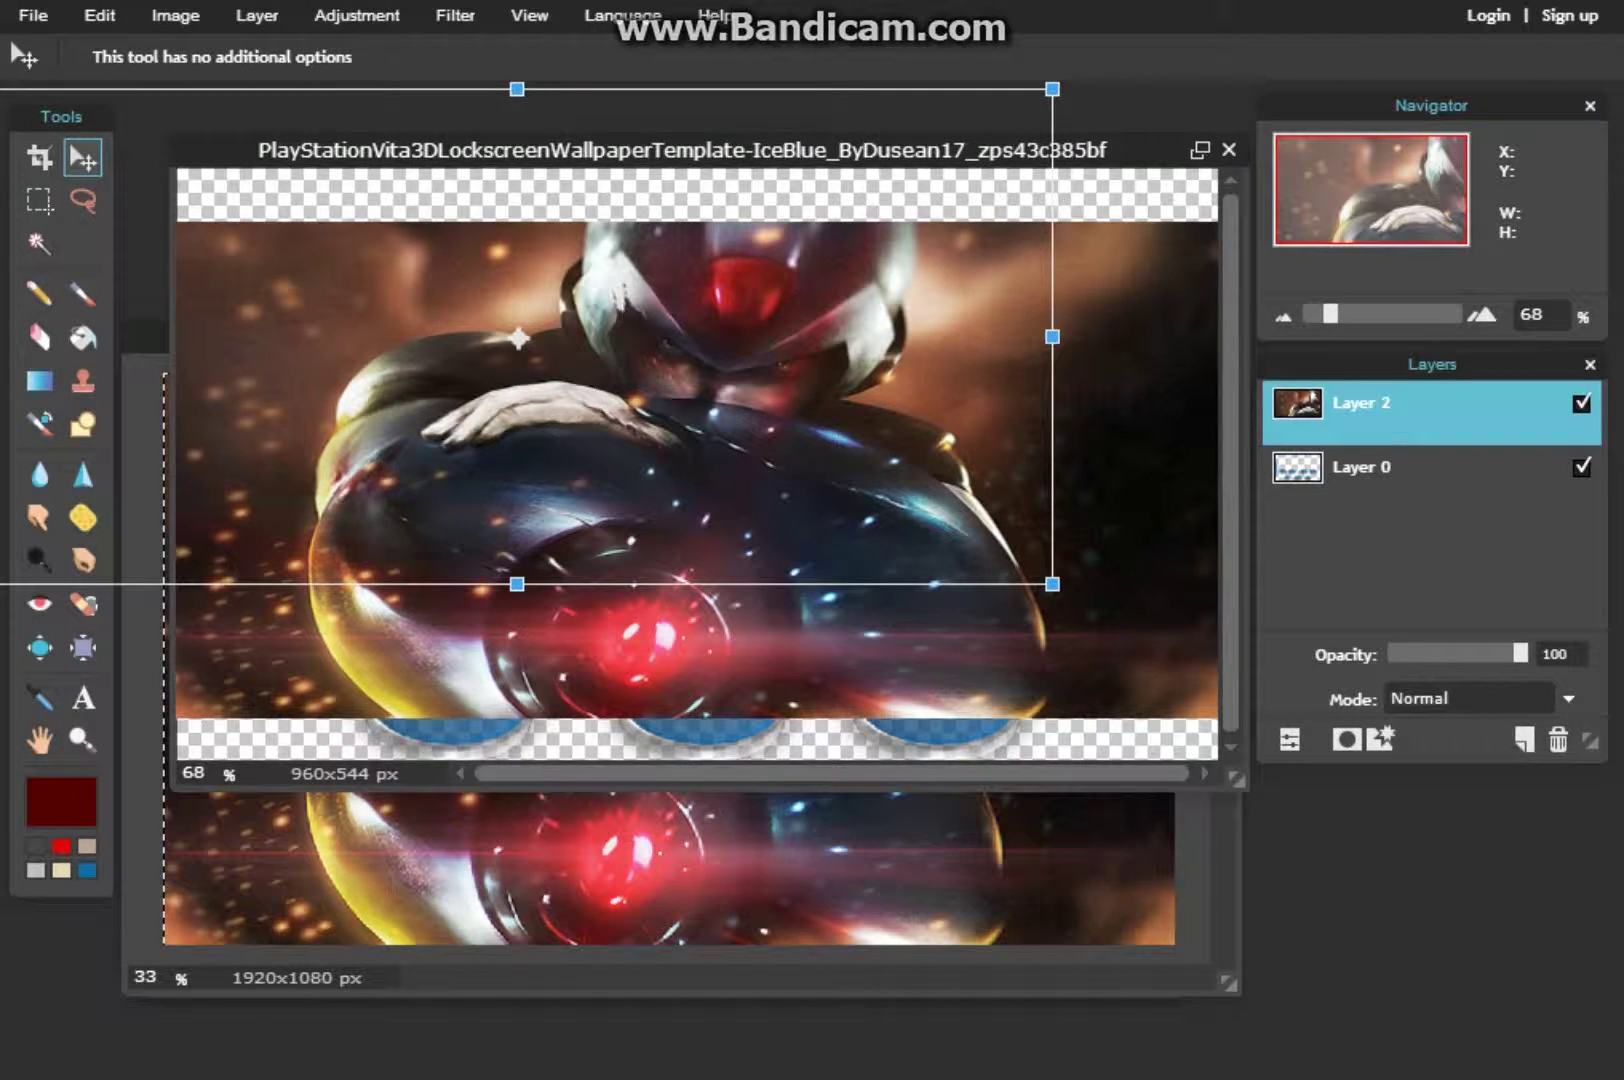
{"action": "left_click_drag", "start_coordinate": [523, 87], "coordinate": [555, 10]}
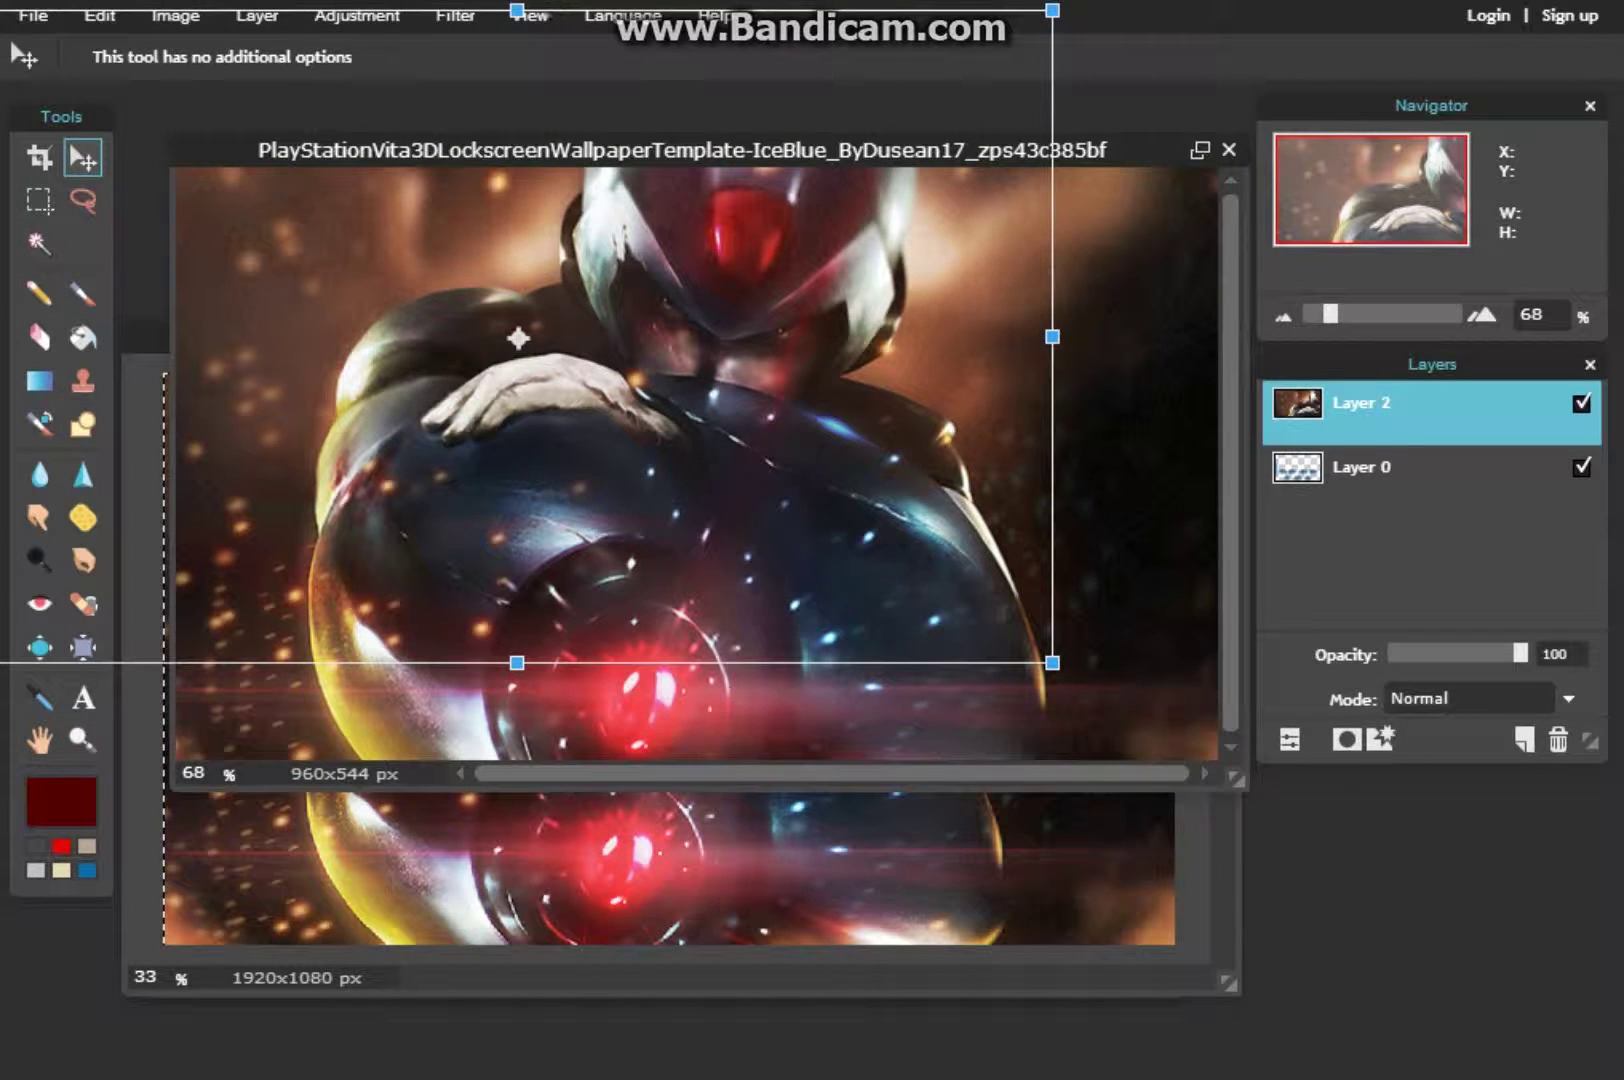
{"action": "left_click", "coordinate": [1200, 382]}
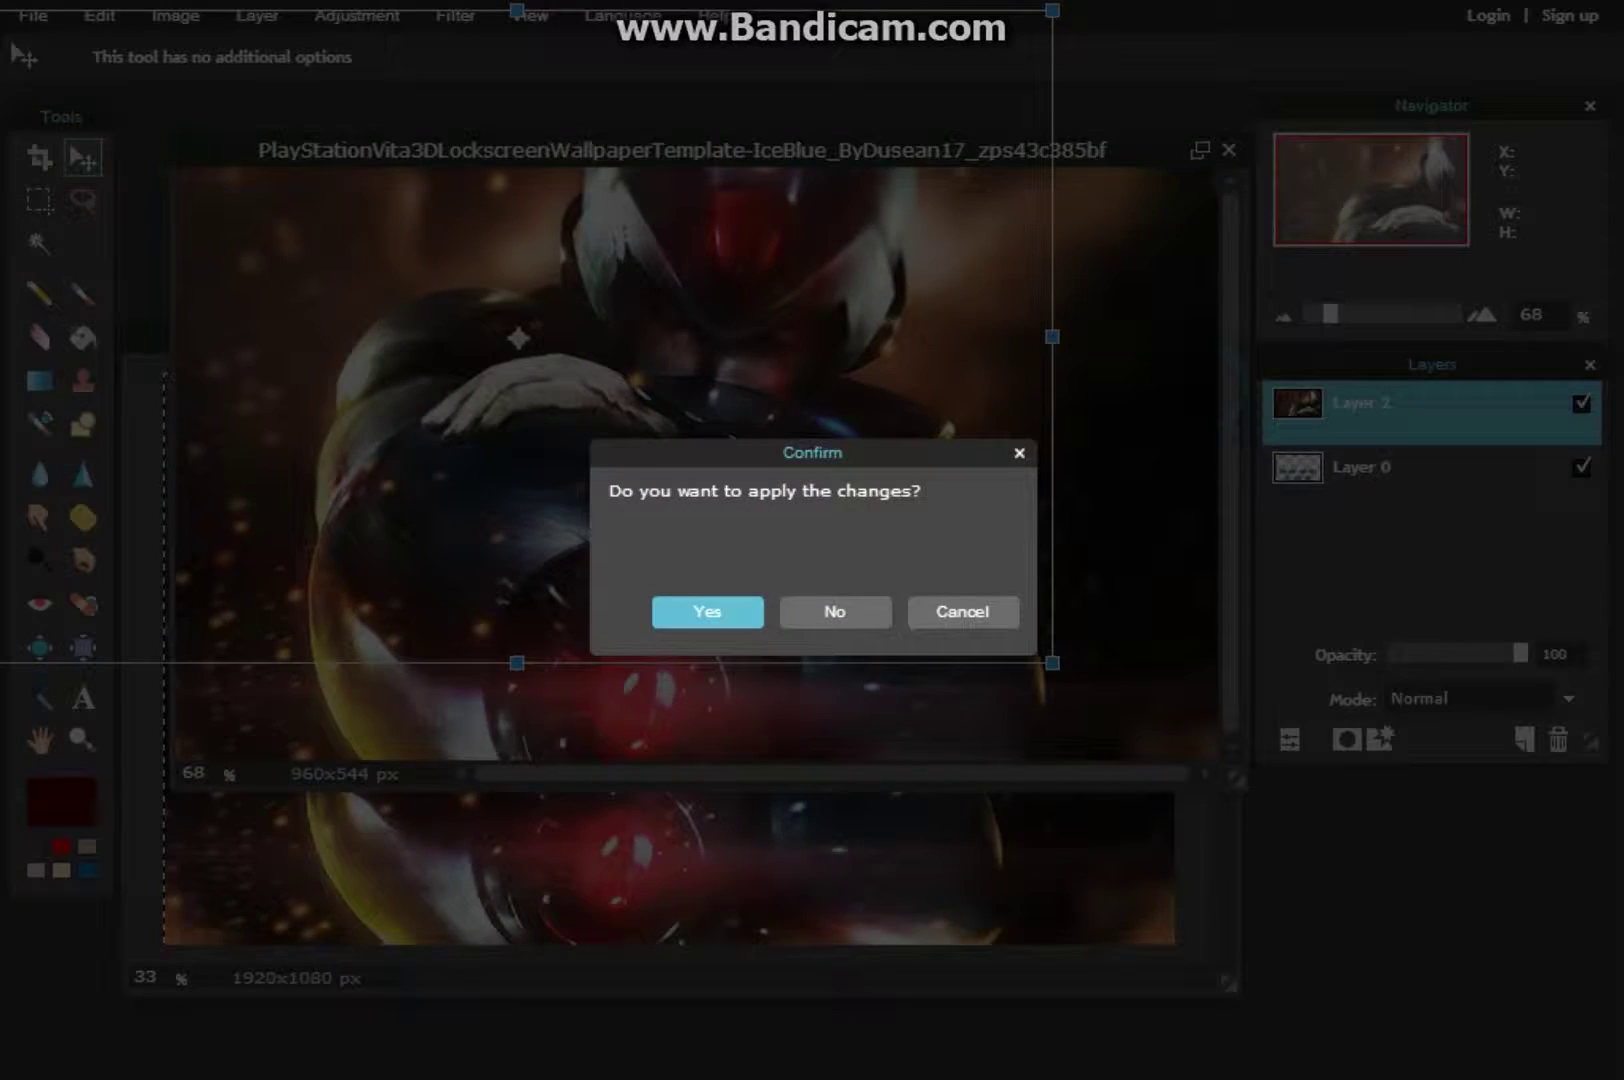
{"action": "left_click", "coordinate": [725, 611]}
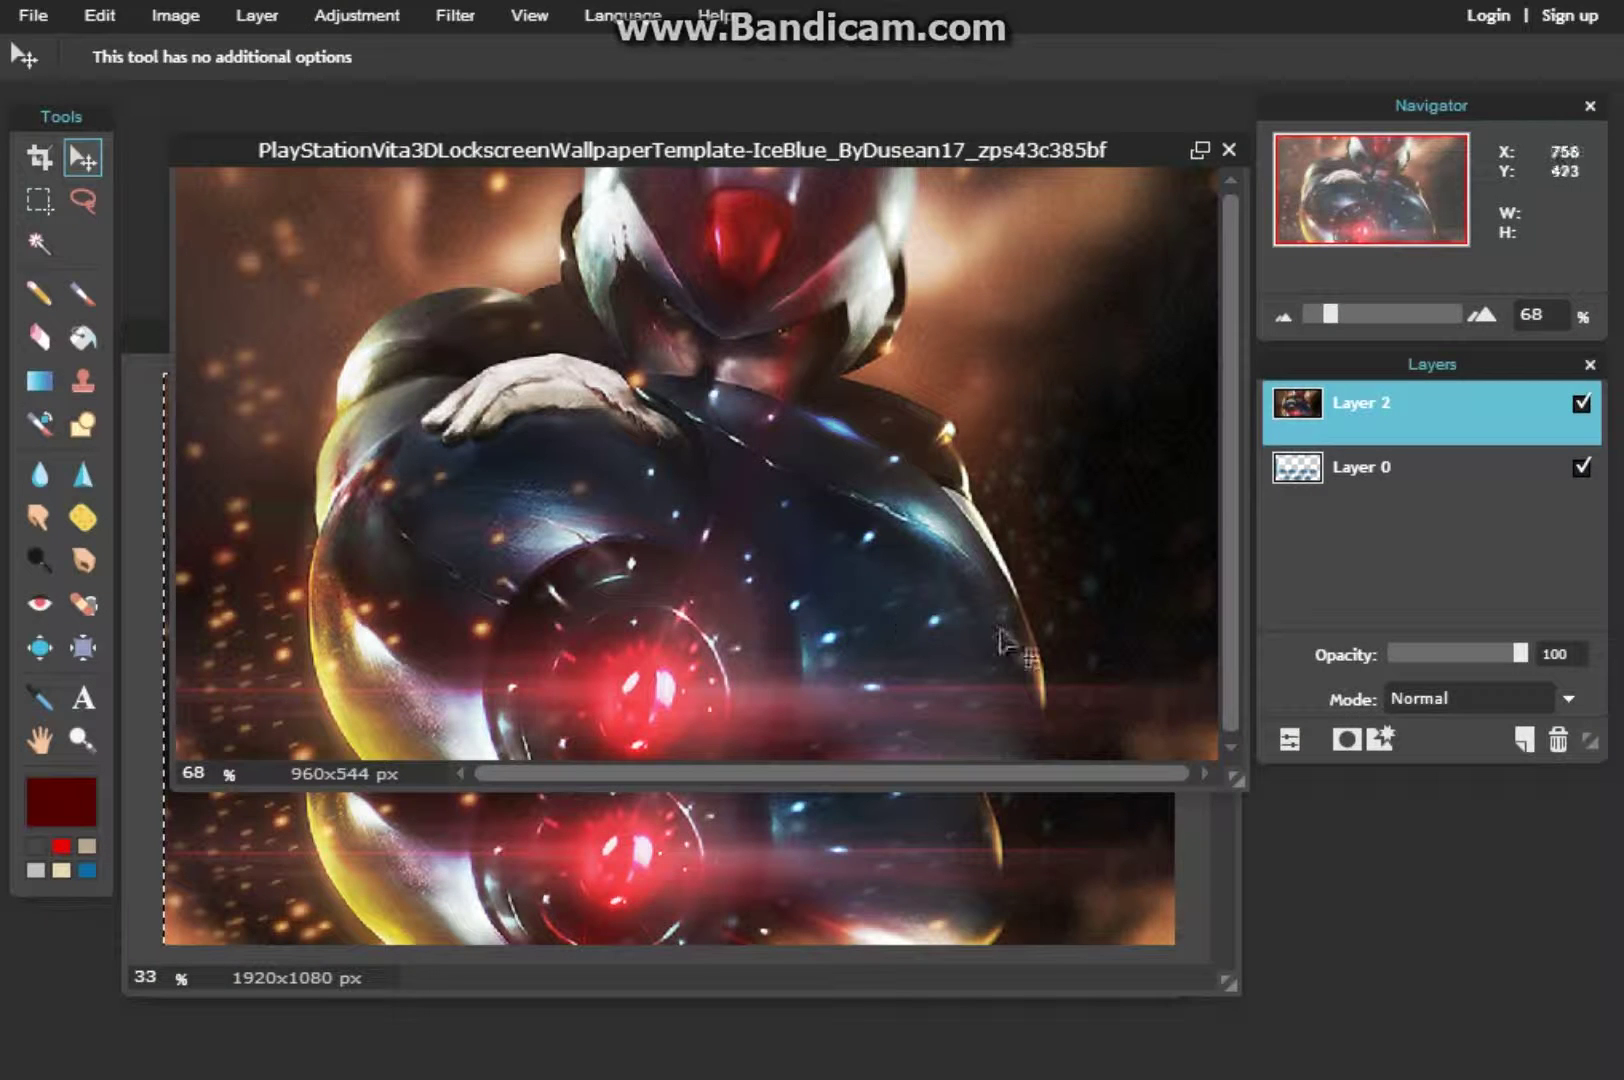
Step: Move the template's Layer 0 above the pasted image layer and set its blend mode to Hardlight
{"action": "left_click_drag", "start_coordinate": [1360, 467], "coordinate": [1360, 395]}
{"action": "left_click", "coordinate": [1430, 697]}
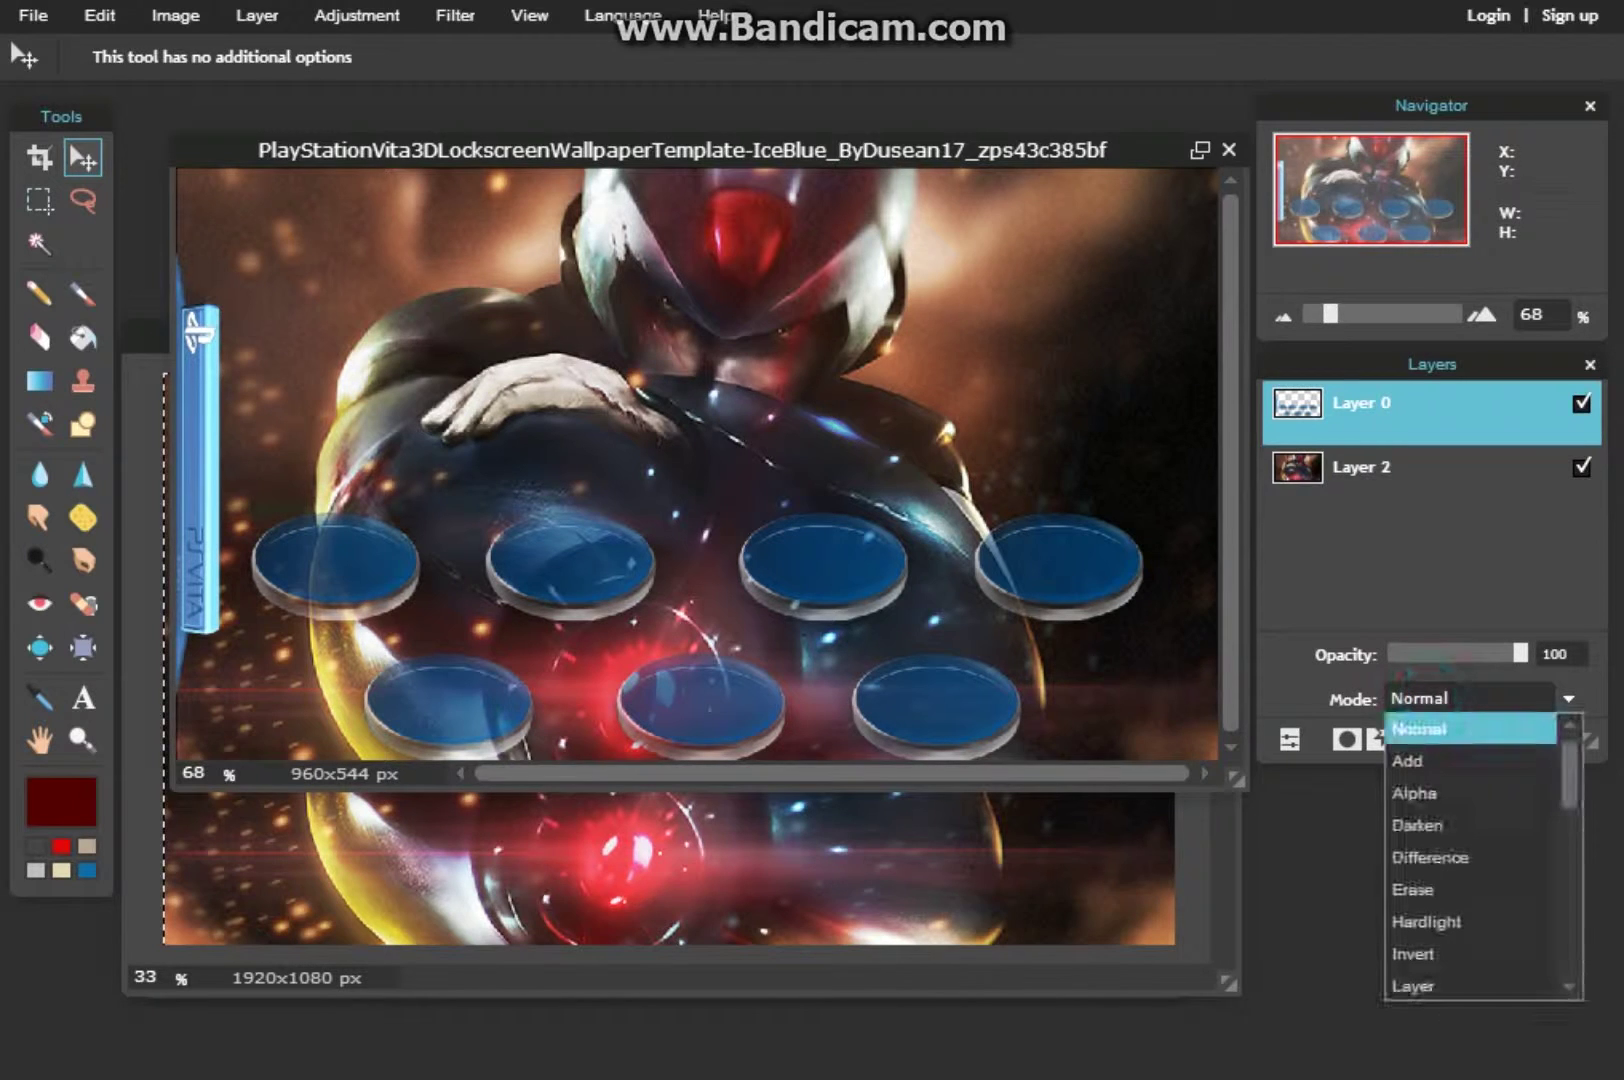
{"action": "left_click", "coordinate": [1445, 921]}
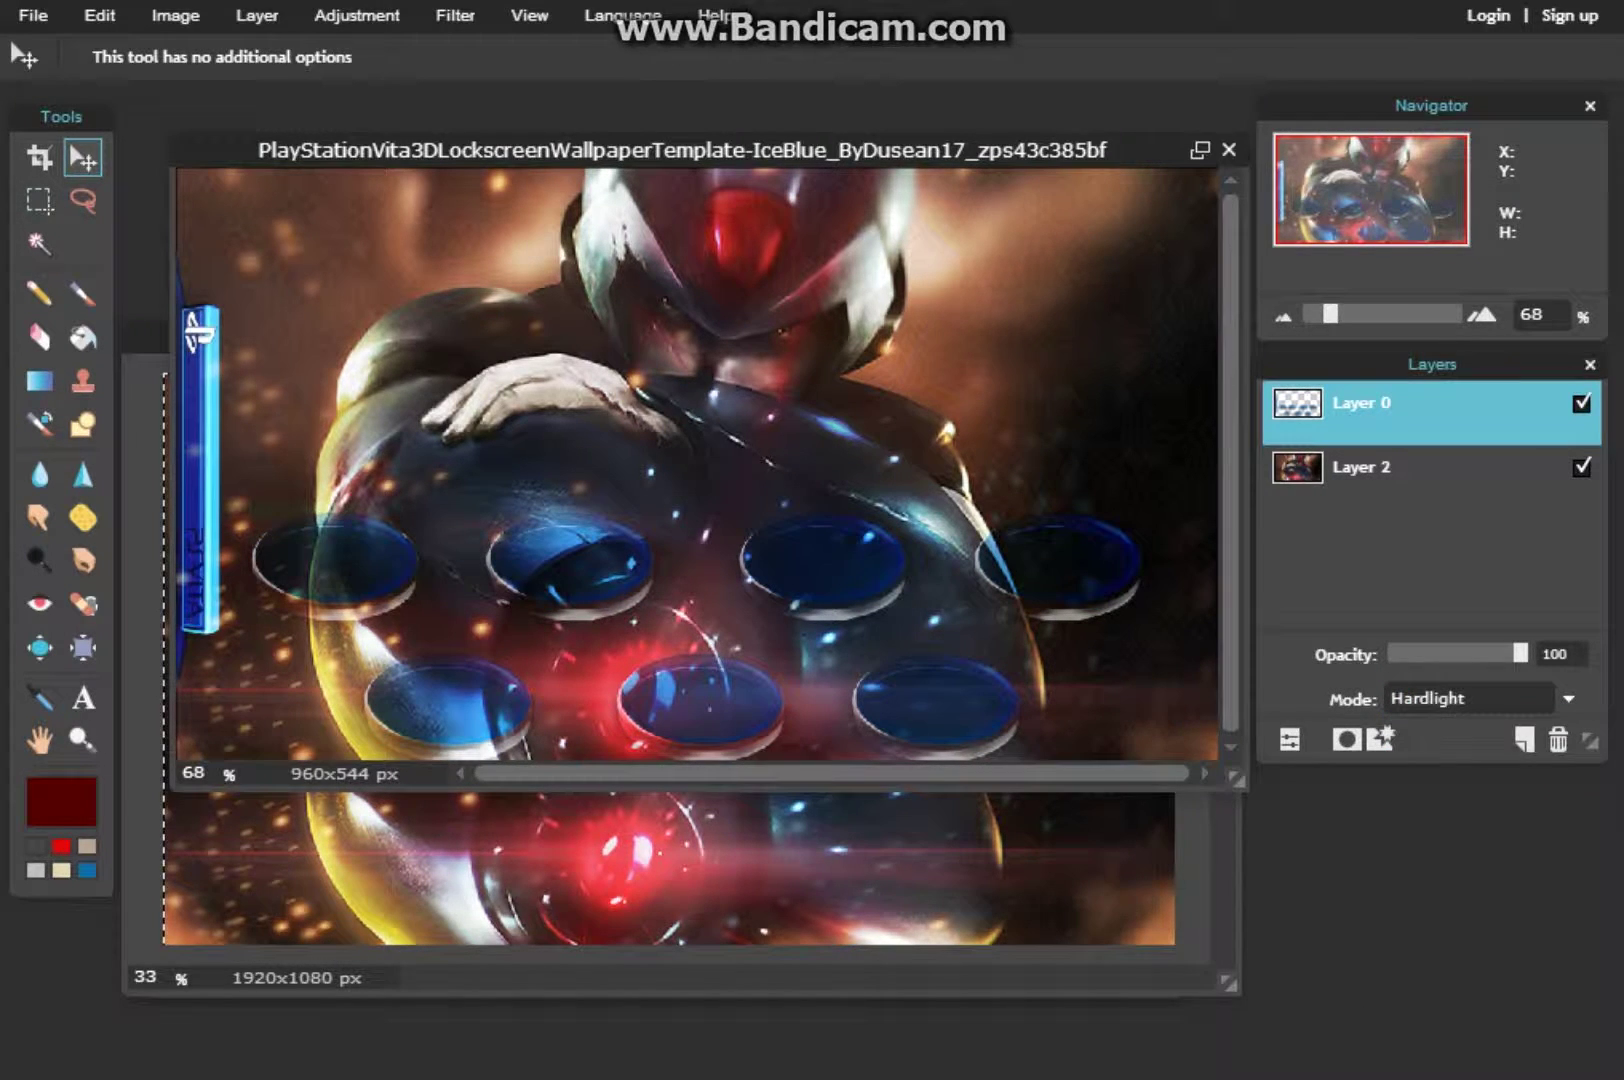
{"action": "left_click", "coordinate": [1420, 698]}
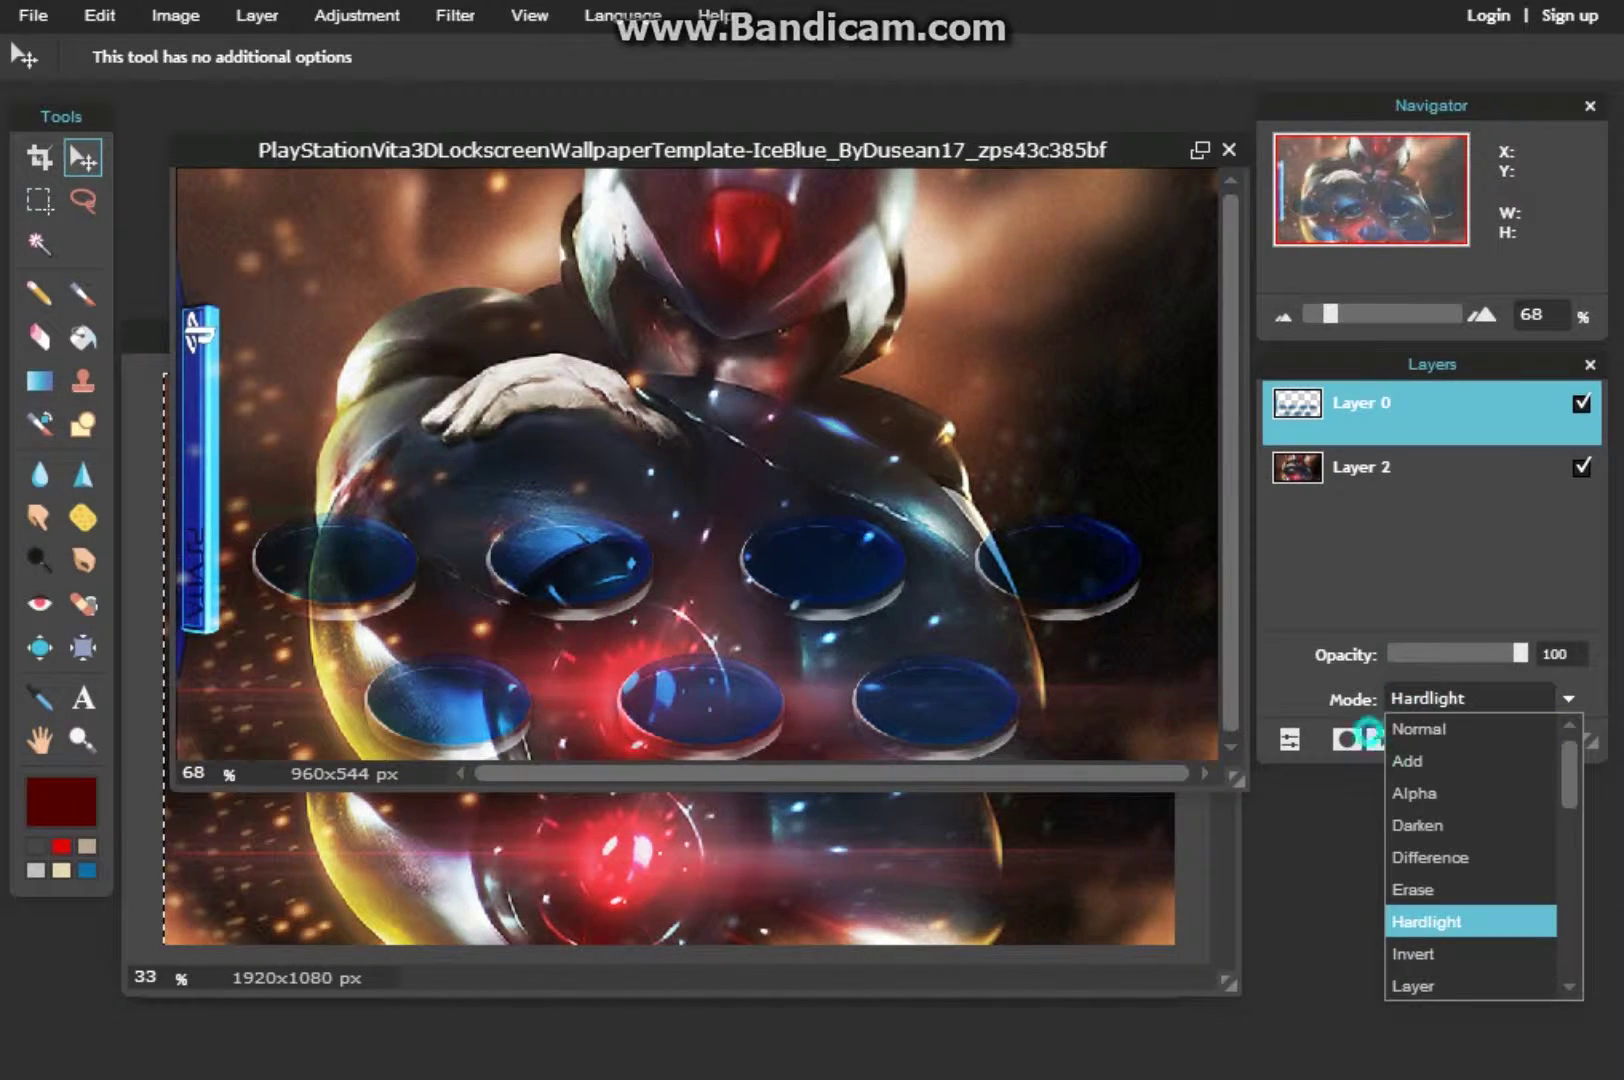
Step: Add a Bevel layer style to Layer 0
{"action": "left_click", "coordinate": [1372, 737]}
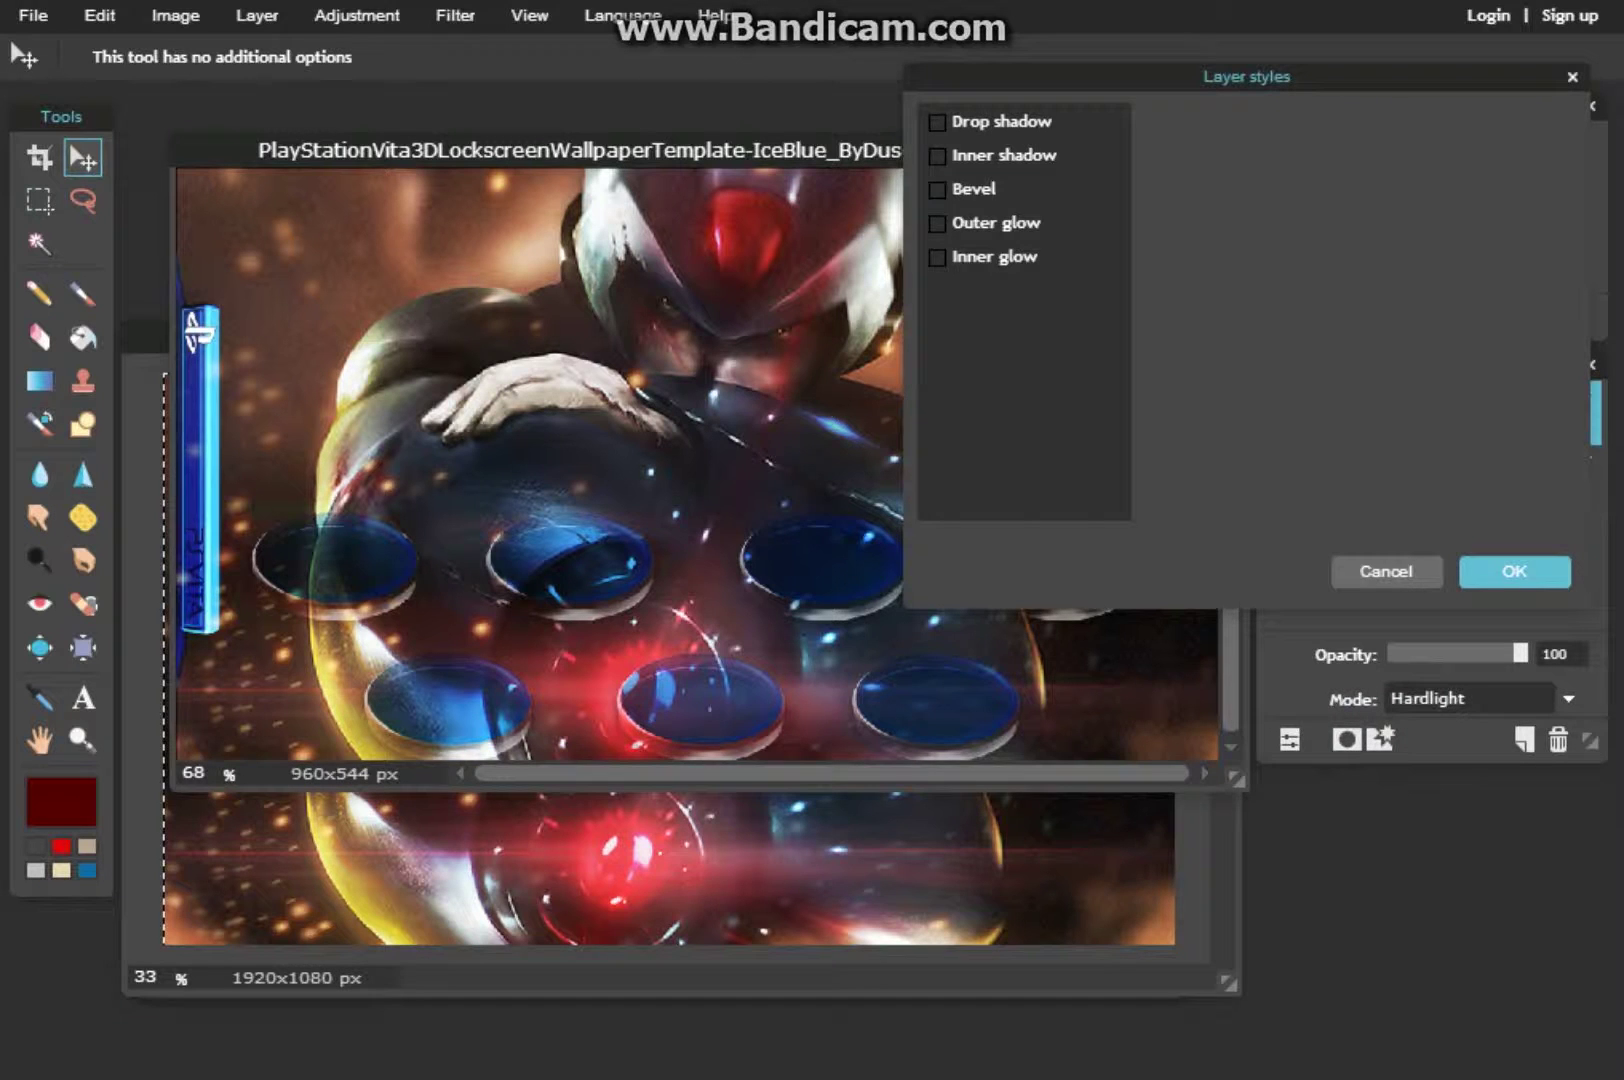
{"action": "left_click", "coordinate": [937, 189]}
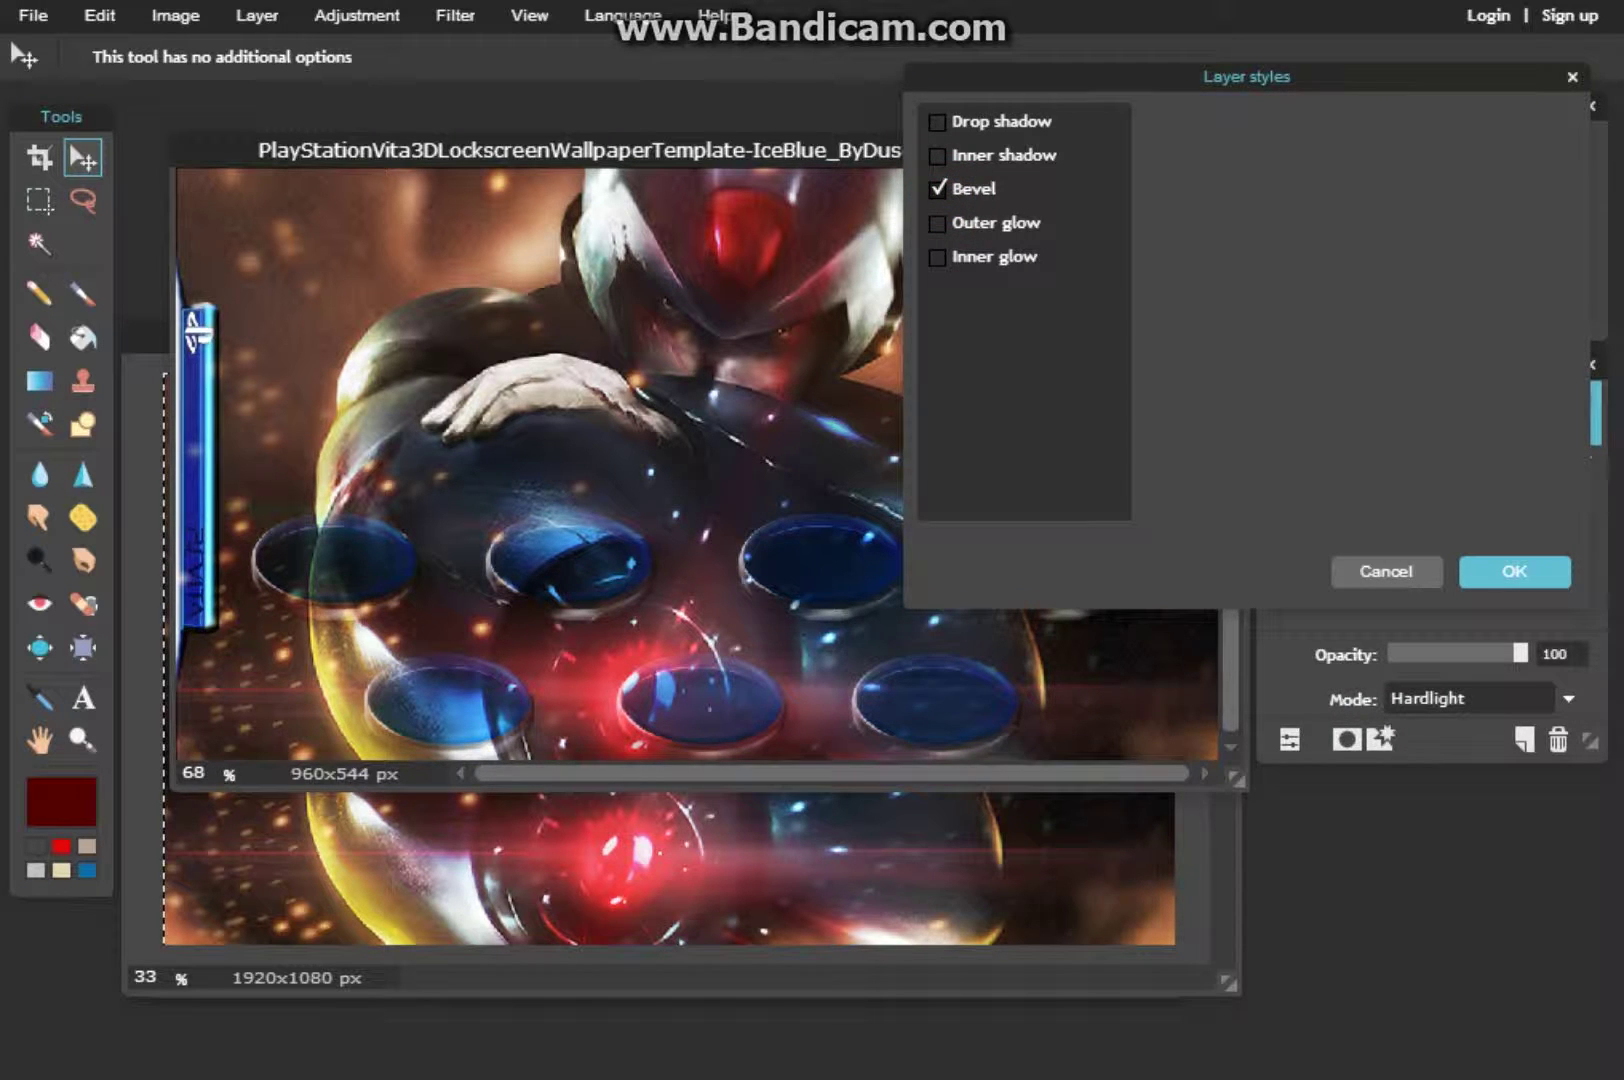
{"action": "left_click", "coordinate": [1487, 566]}
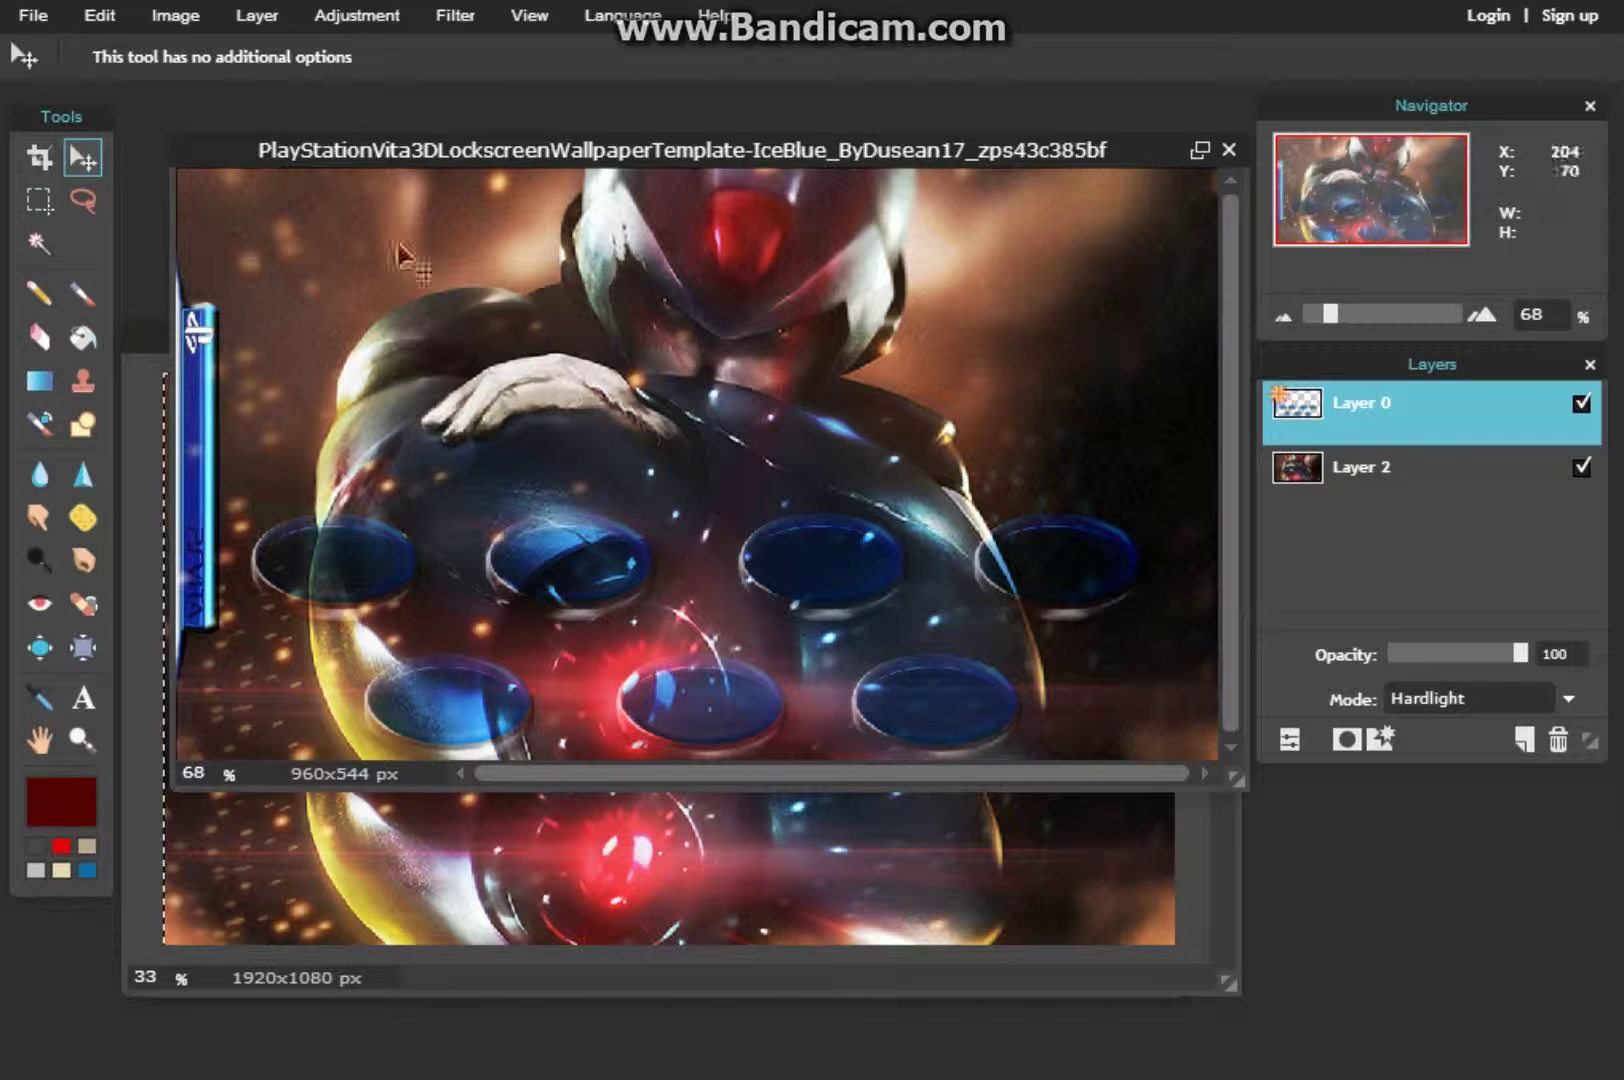
Step: Bring the PS Vita Lock Screen Template document to the front and paste the copied image into it
{"action": "left_click_drag", "start_coordinate": [452, 147], "coordinate": [439, 482]}
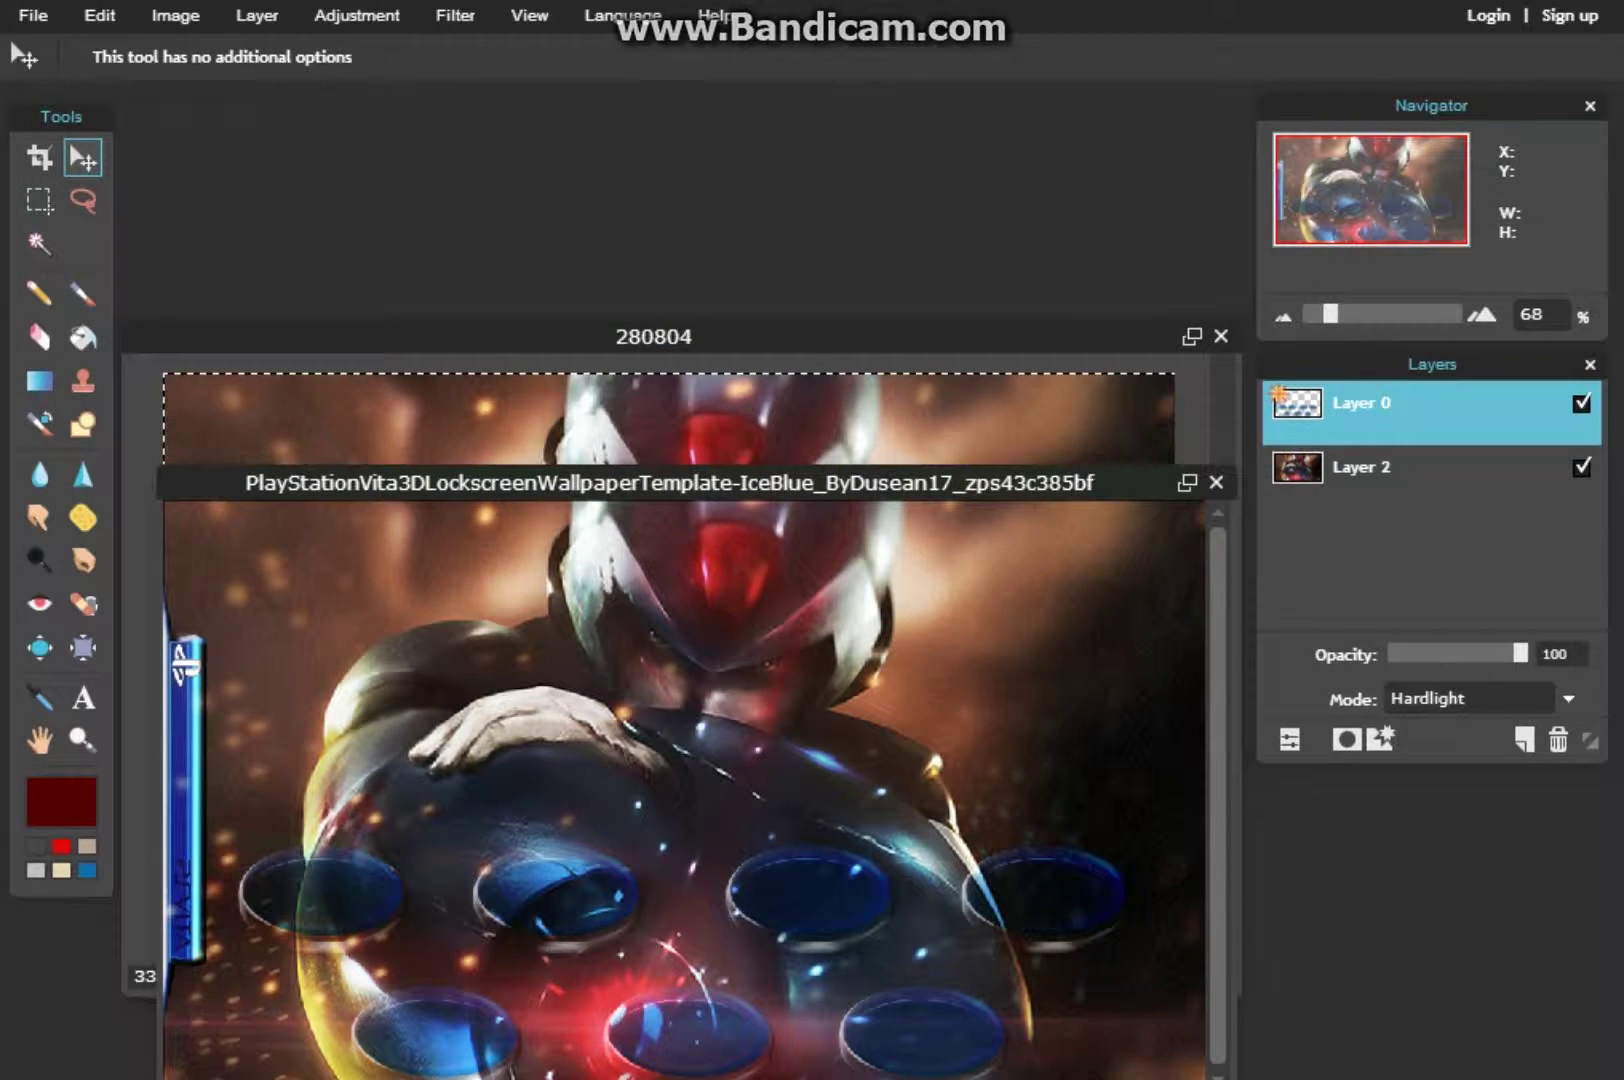
{"action": "left_click", "coordinate": [426, 359]}
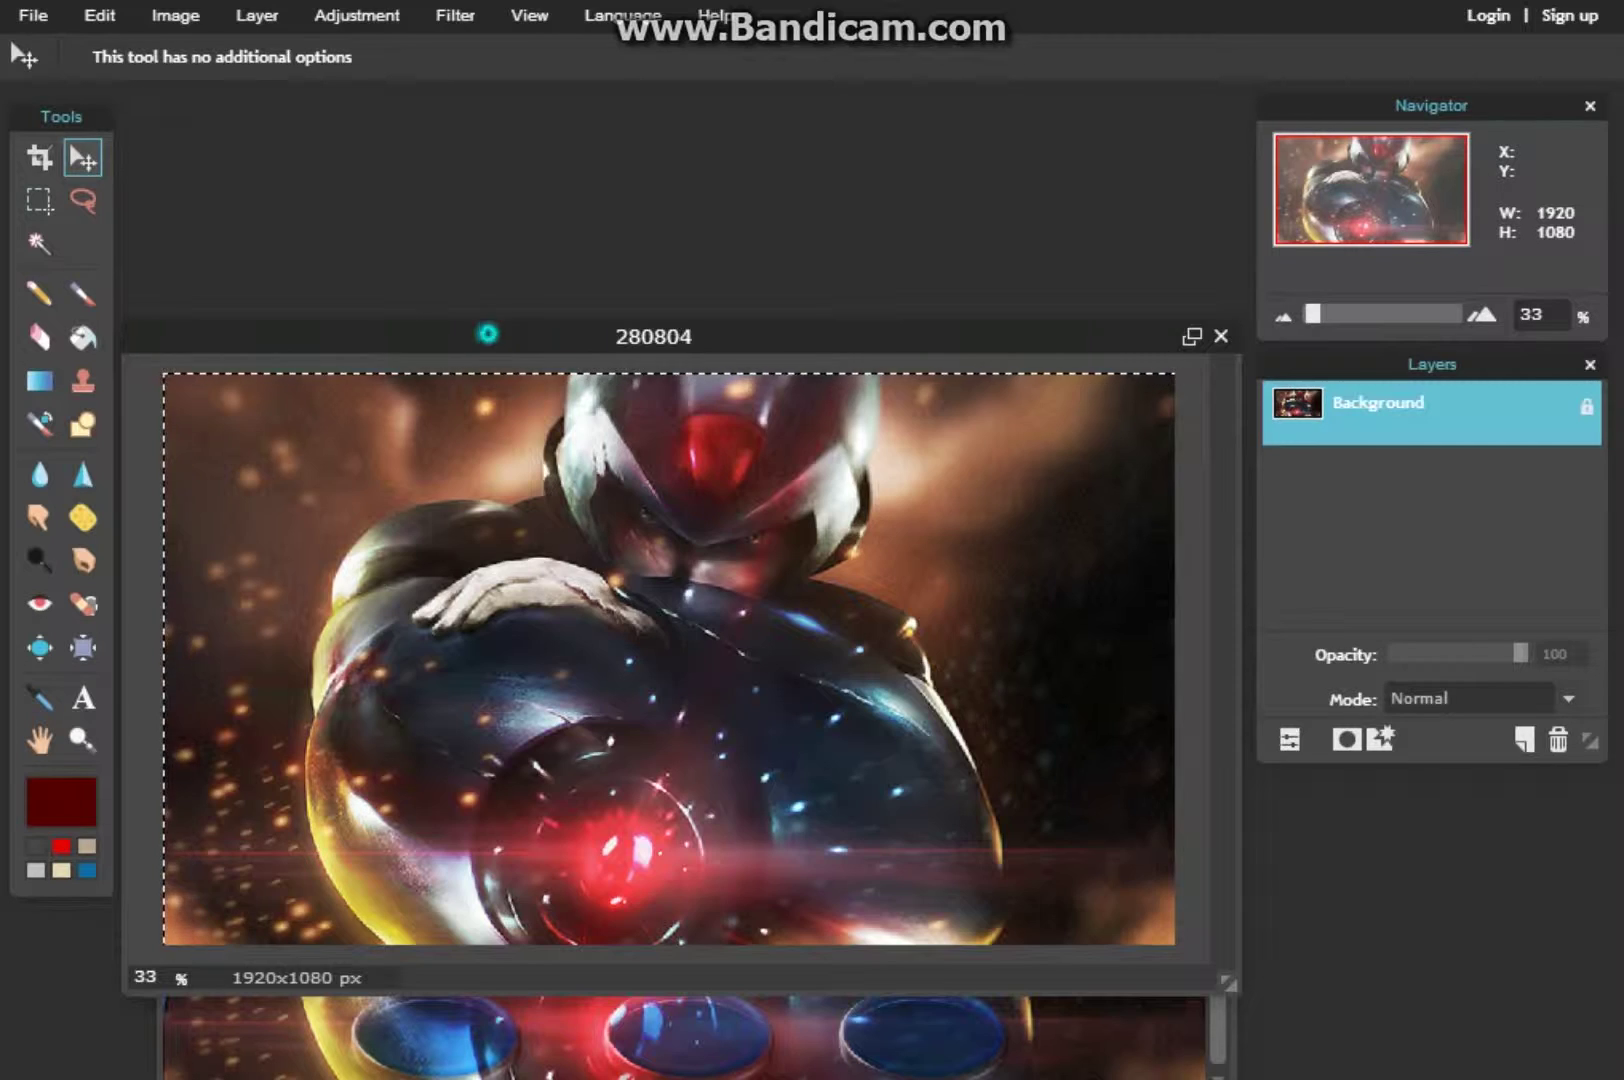
{"action": "left_click_drag", "start_coordinate": [486, 333], "coordinate": [741, 189]}
{"action": "left_click", "coordinate": [229, 375]}
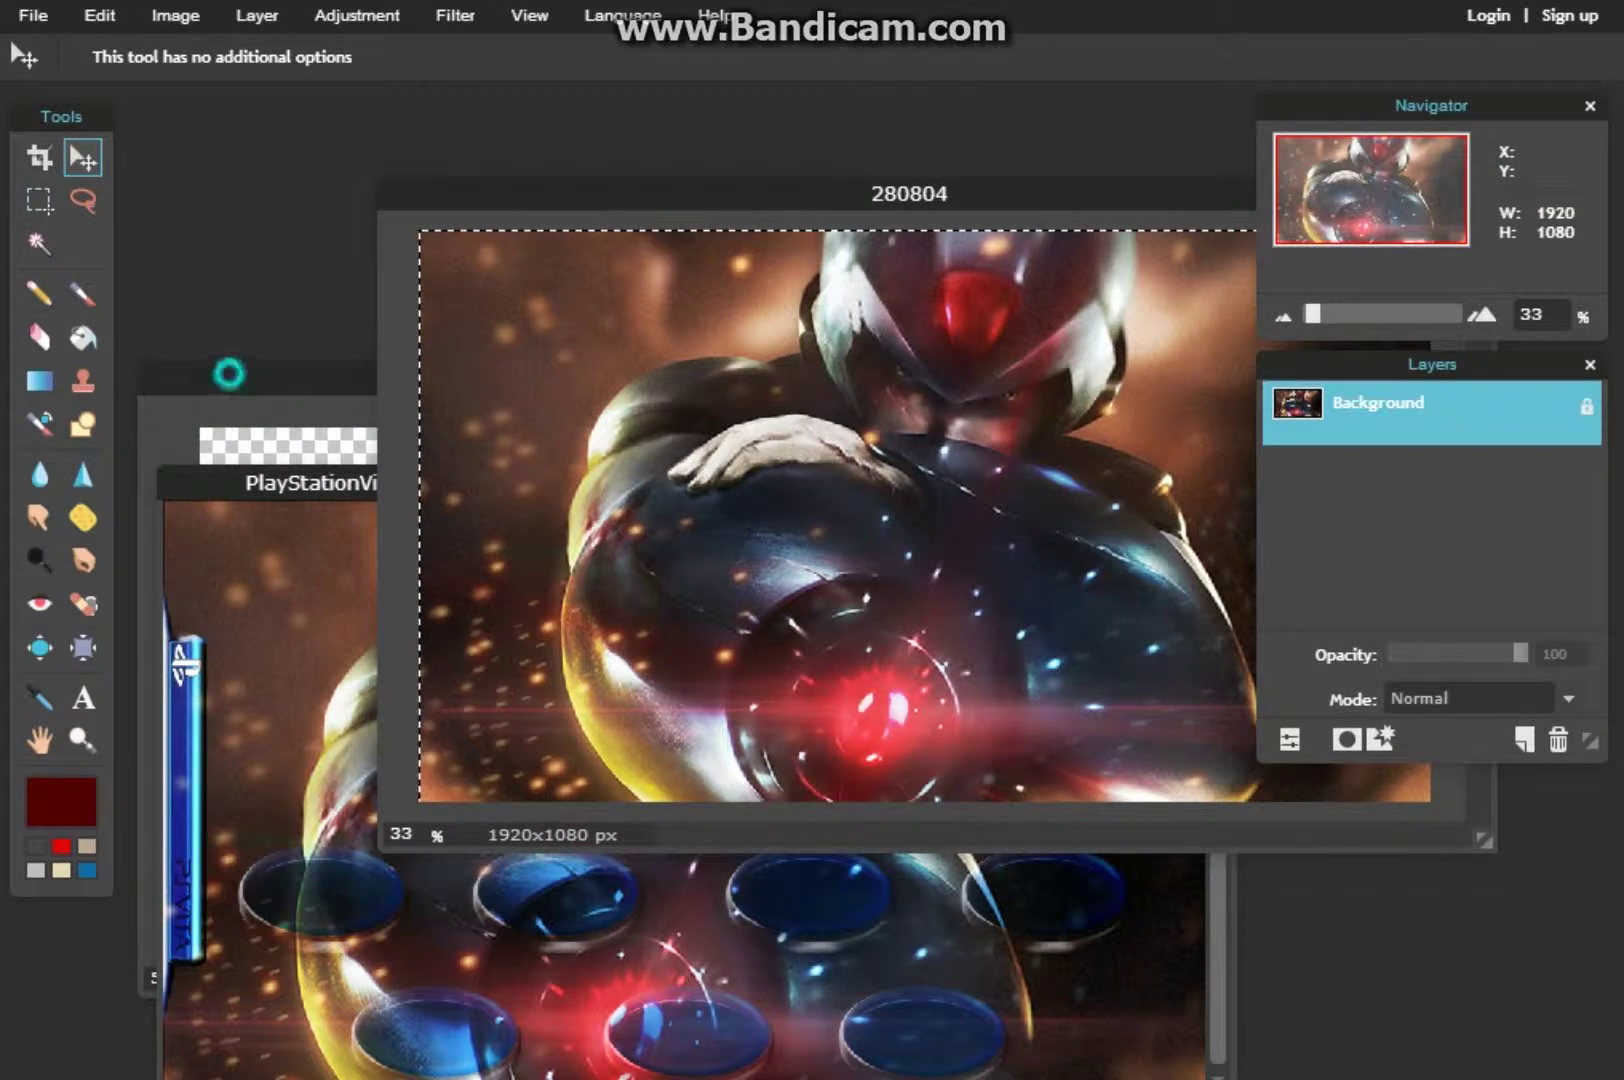
{"action": "left_click", "coordinate": [427, 370]}
{"action": "left_click_drag", "start_coordinate": [427, 370], "coordinate": [477, 135]}
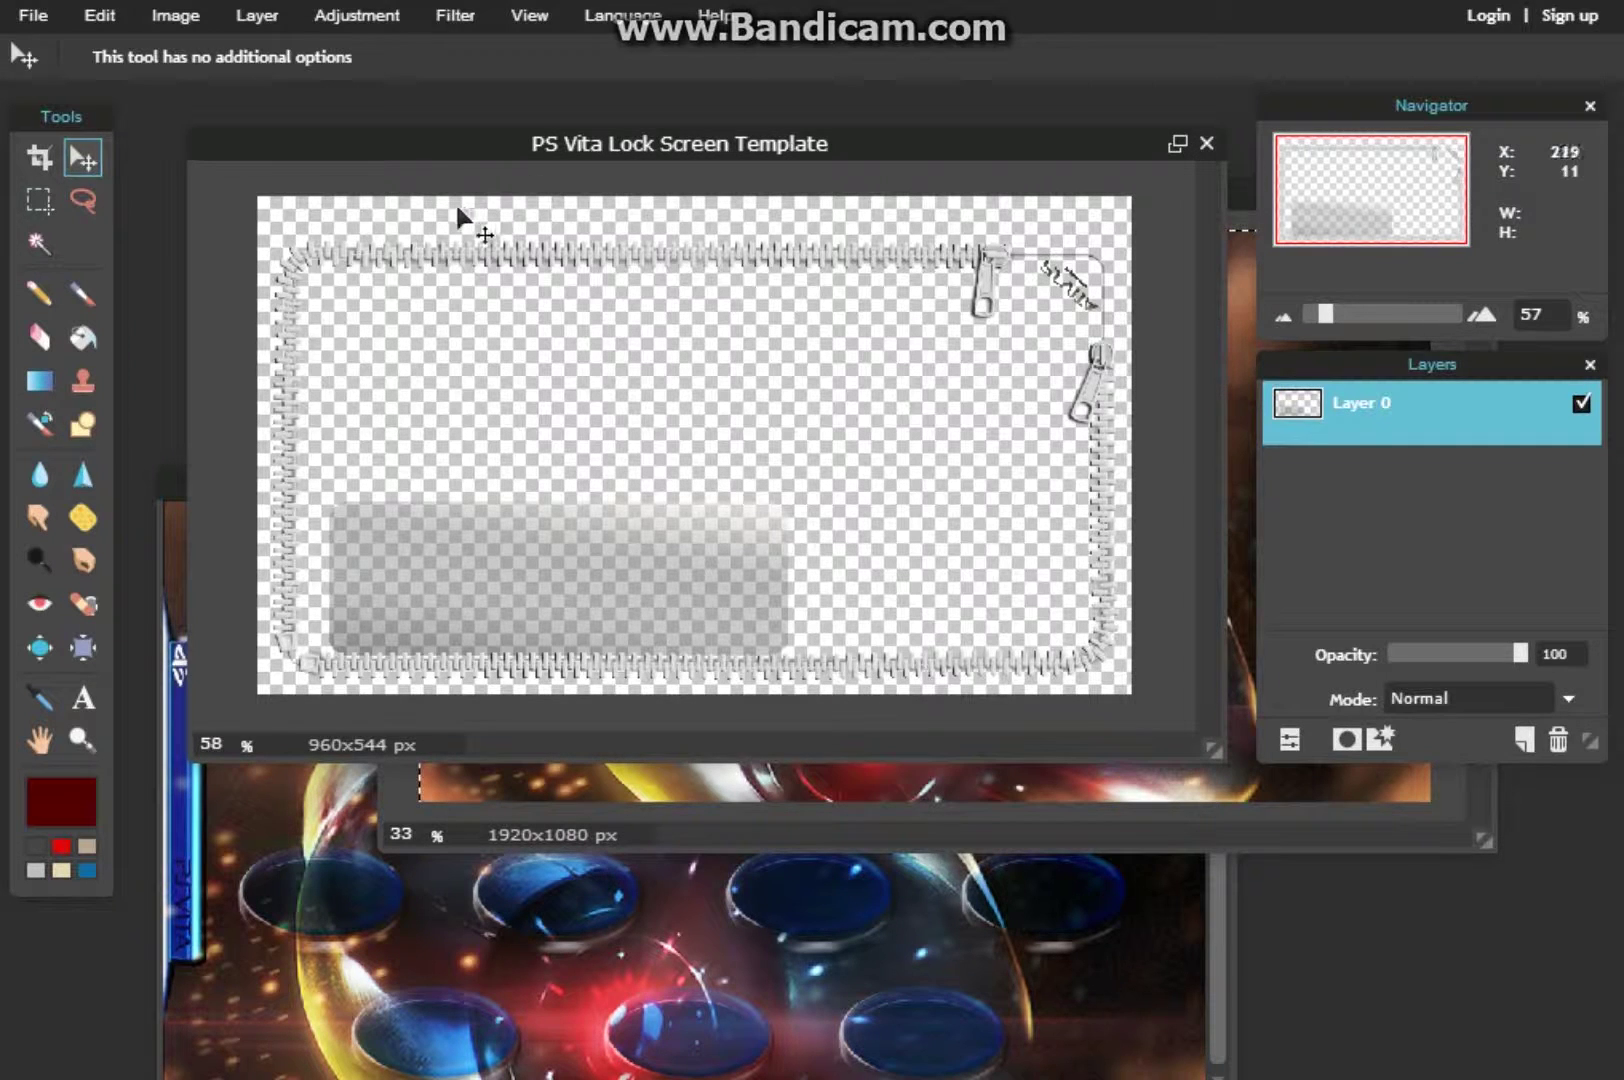
{"action": "left_click", "coordinate": [99, 15]}
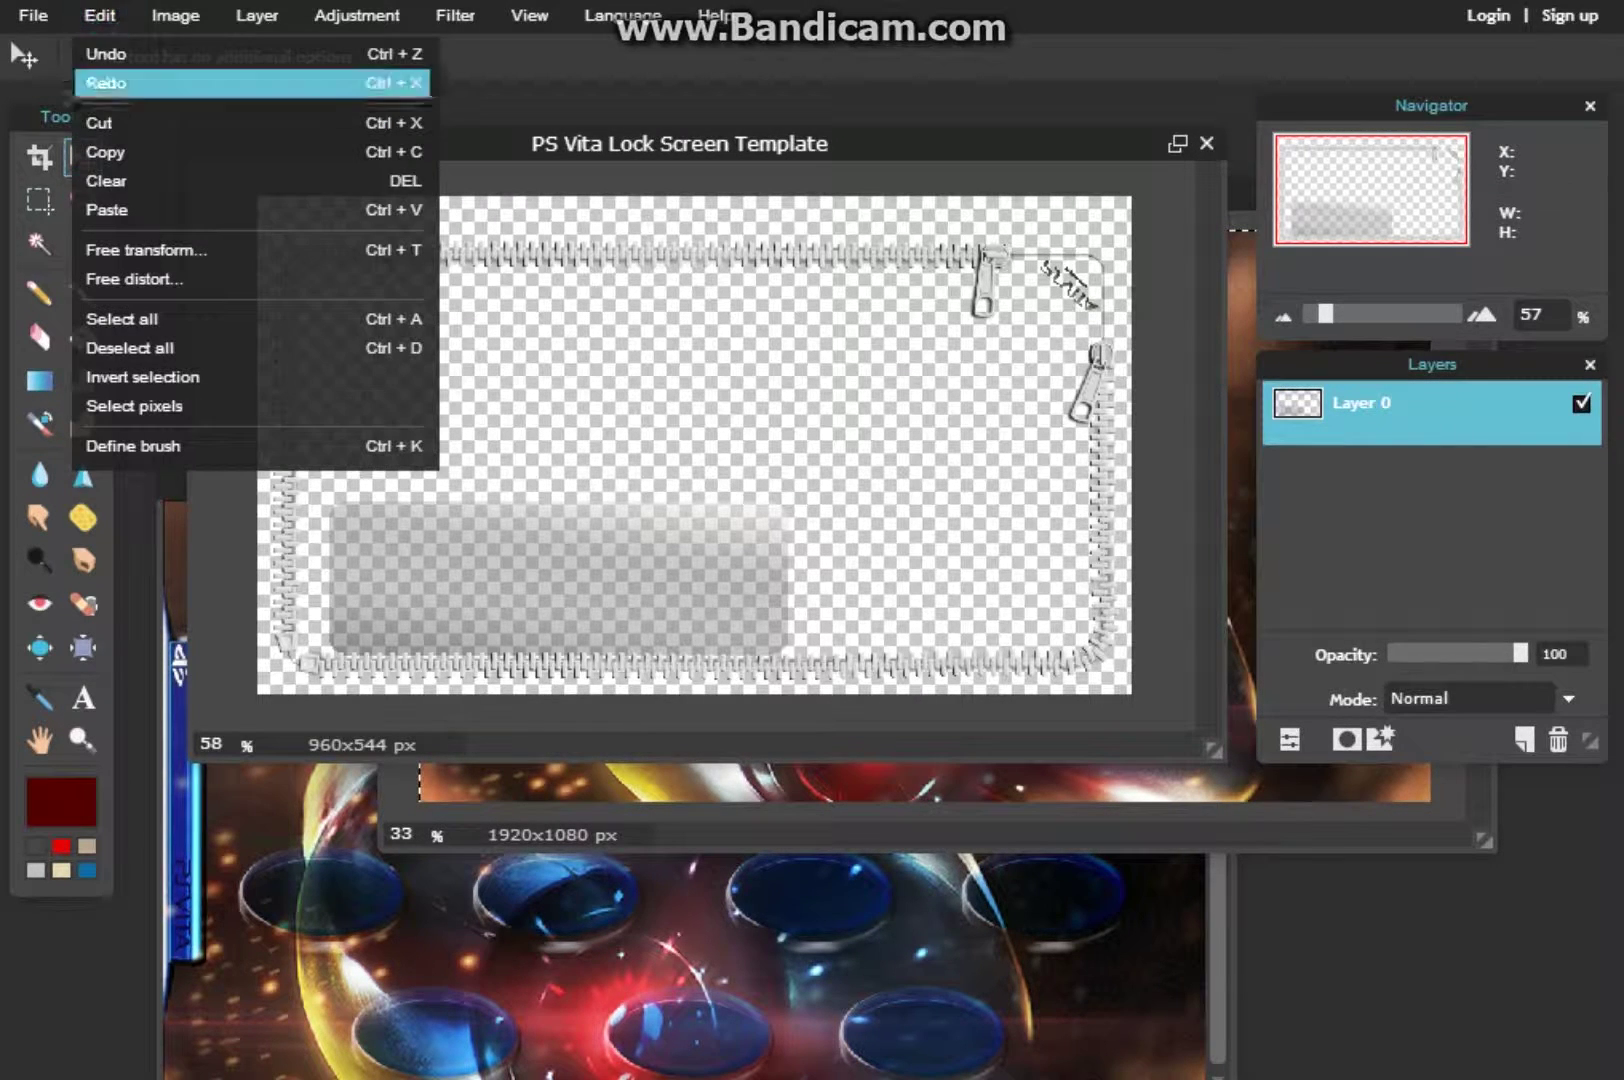
{"action": "left_click", "coordinate": [107, 209]}
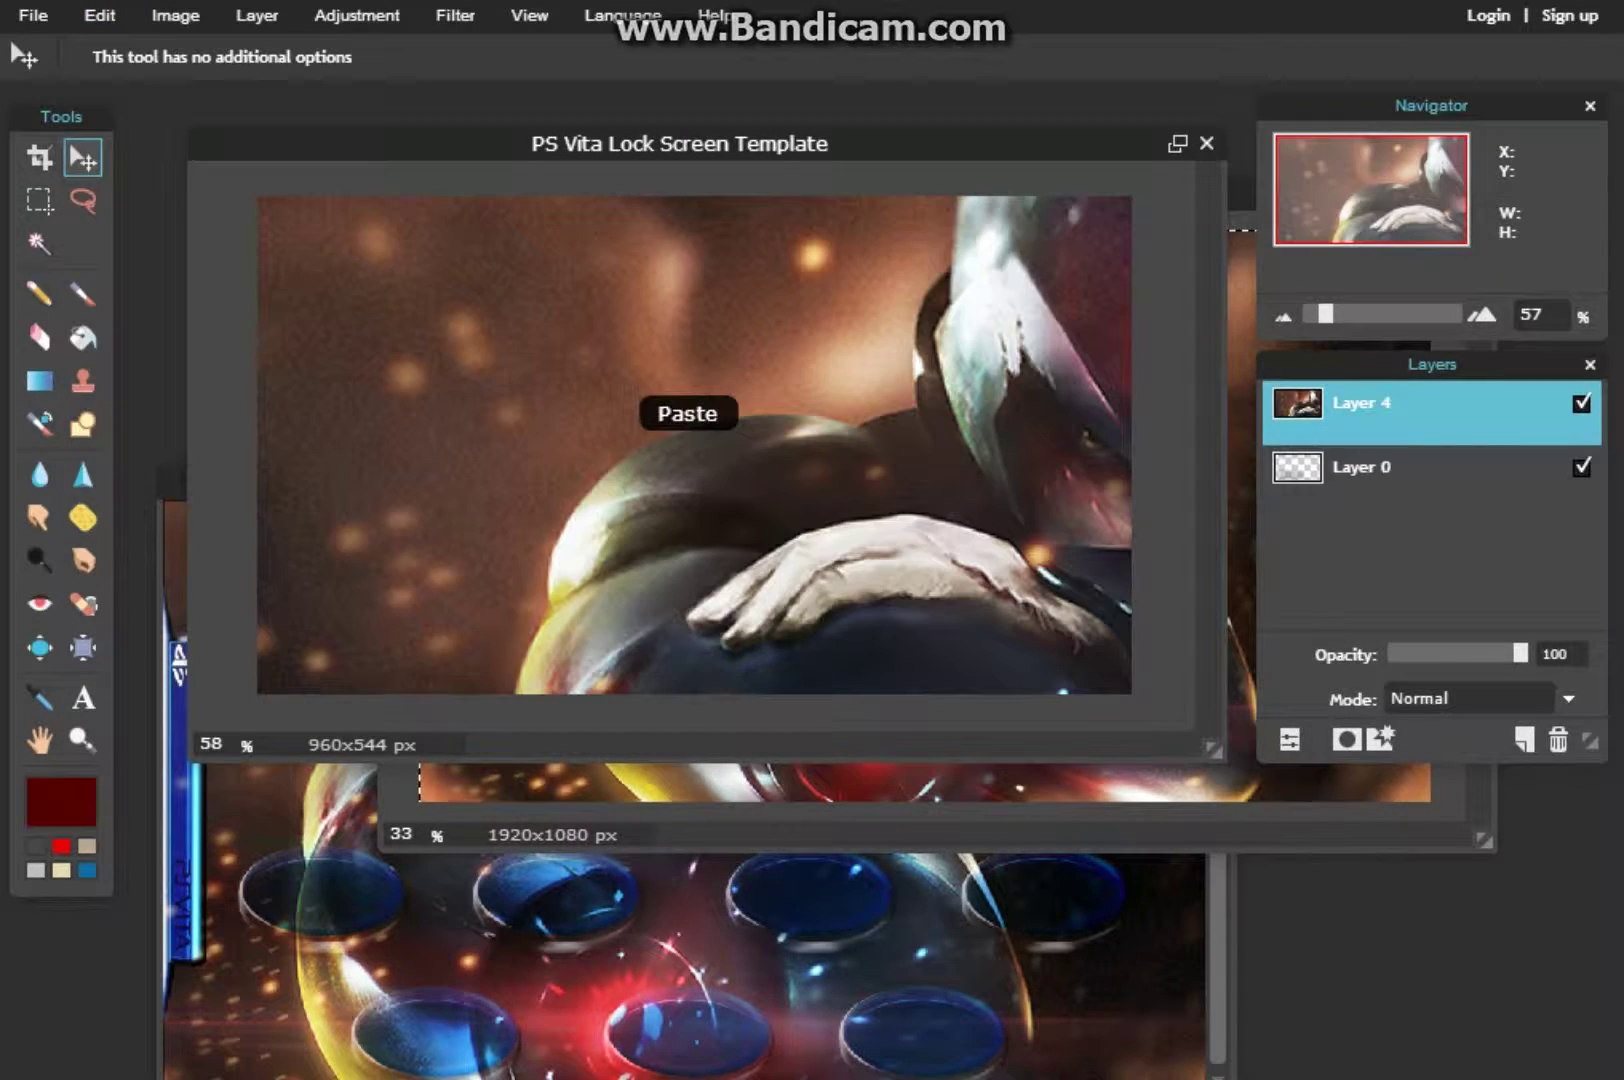
Step: Shrink the pasted Layer 4 image with Free transform and move it to the middle of the canvas
{"action": "left_click", "coordinate": [99, 15]}
{"action": "left_click", "coordinate": [148, 248]}
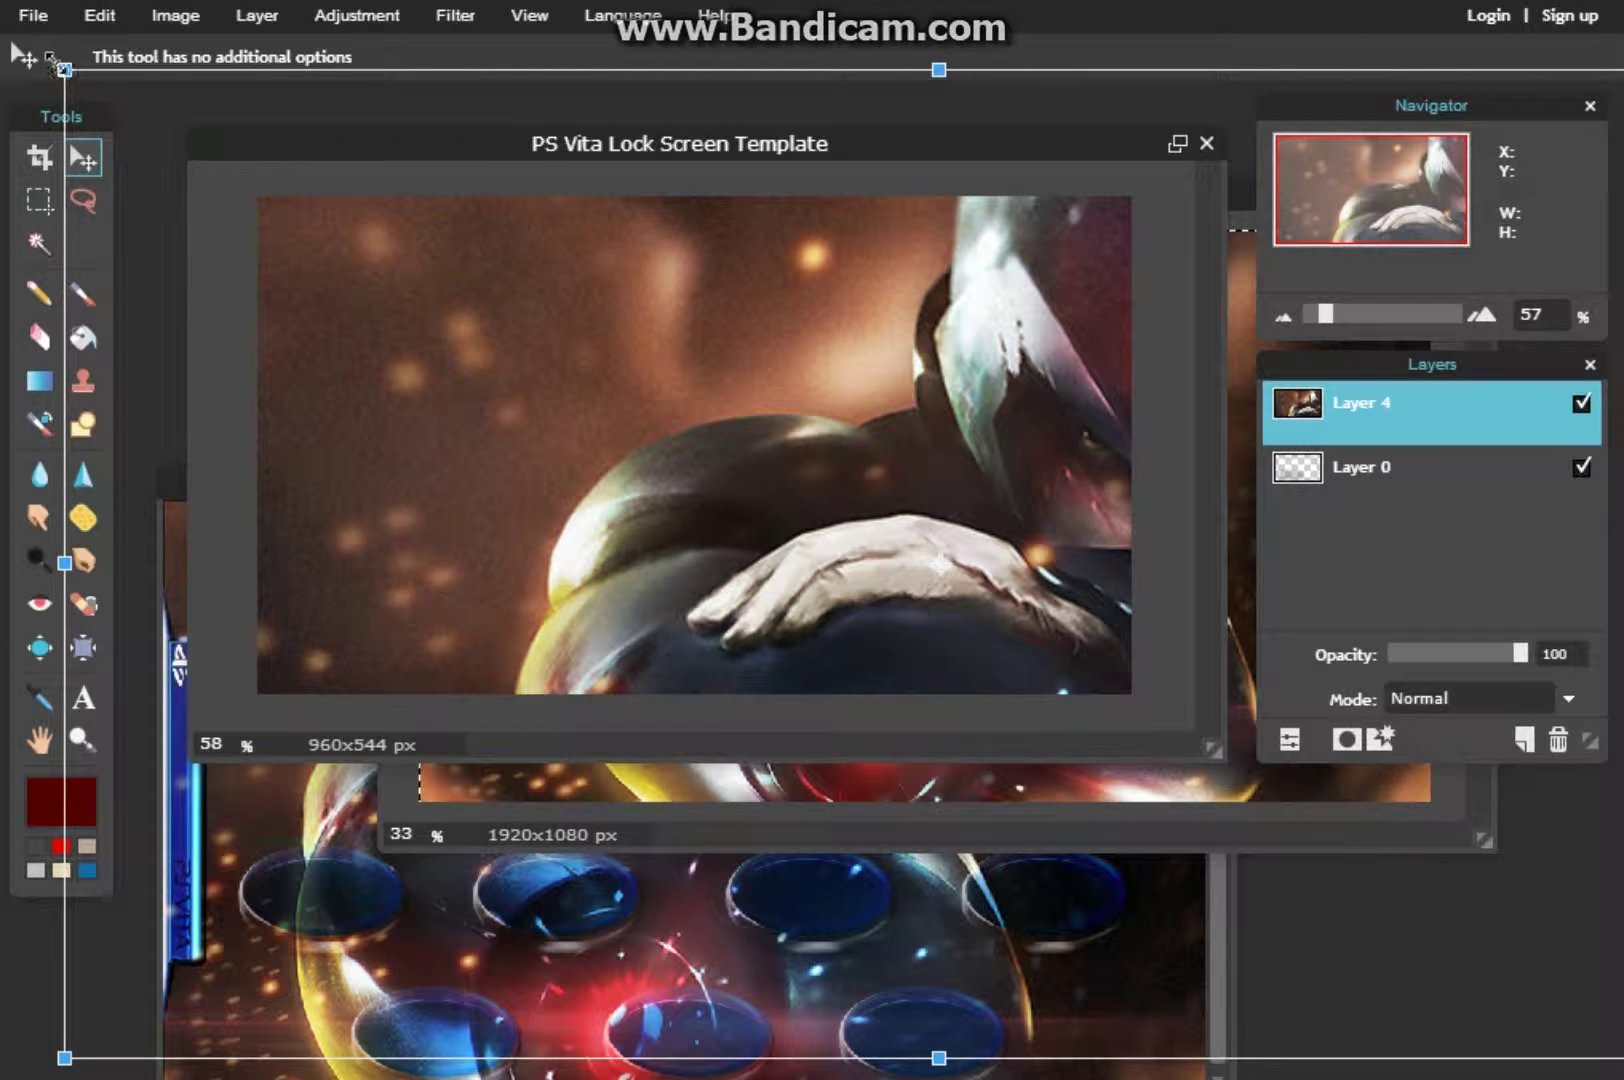
{"action": "left_click_drag", "start_coordinate": [64, 68], "coordinate": [708, 352]}
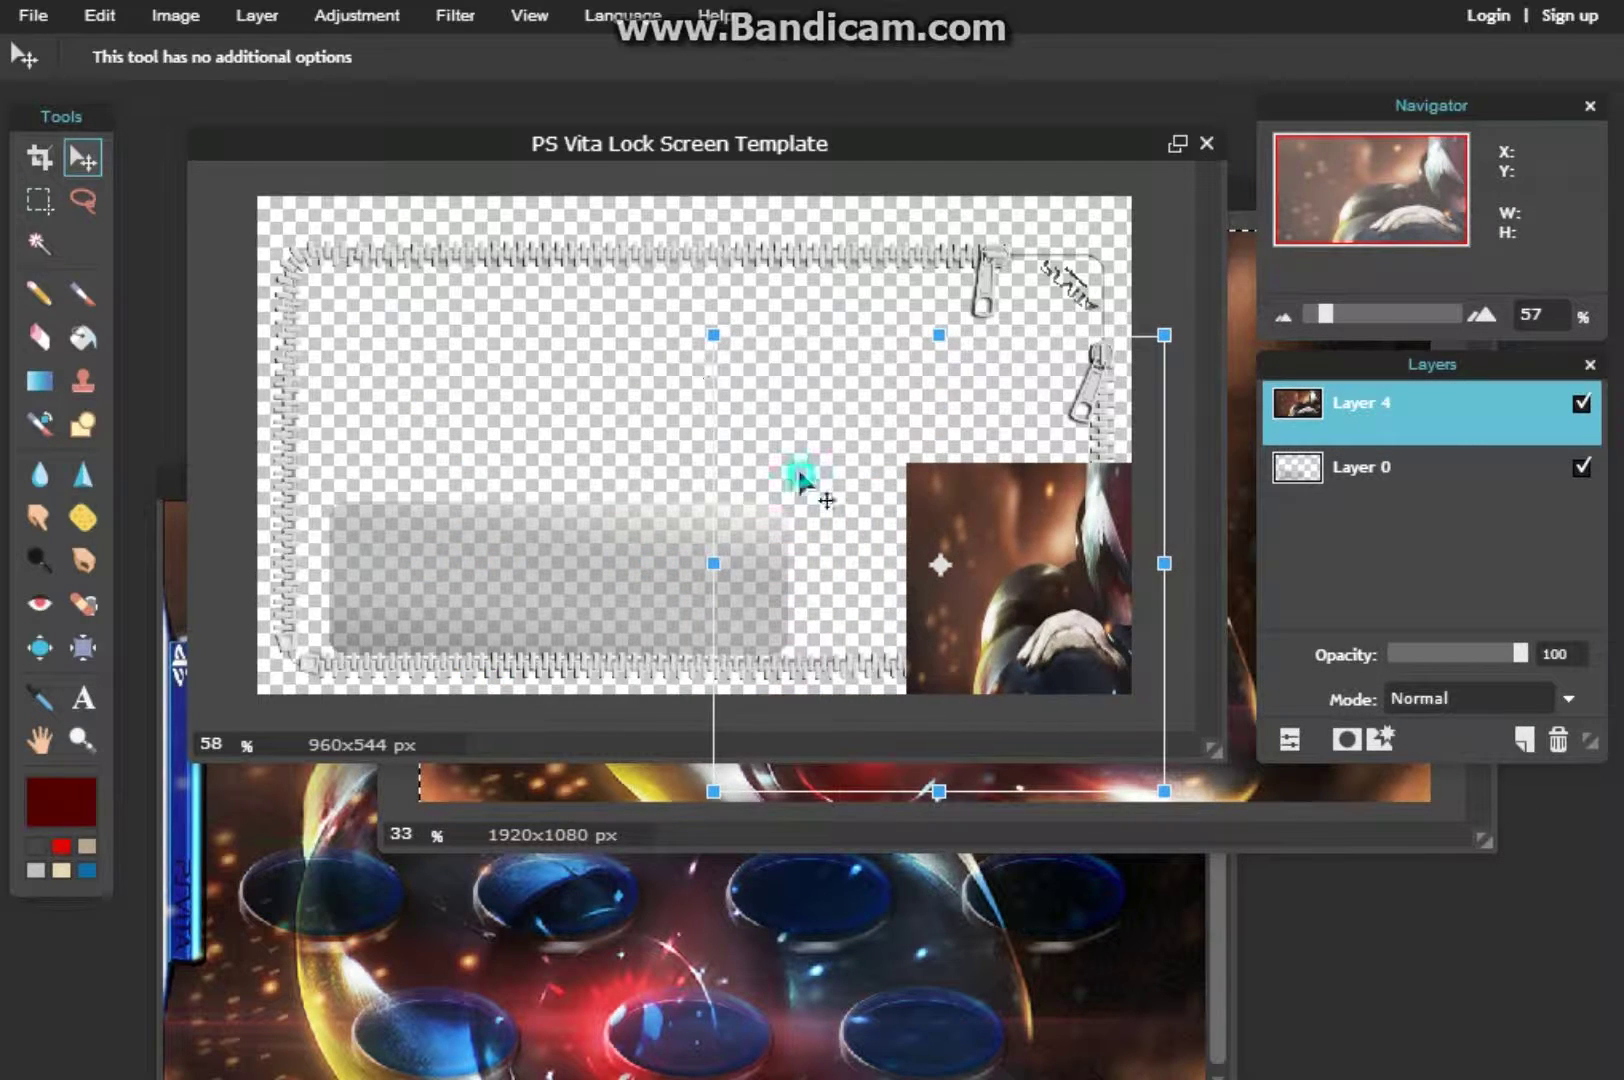
{"action": "left_click_drag", "start_coordinate": [800, 480], "coordinate": [372, 231]}
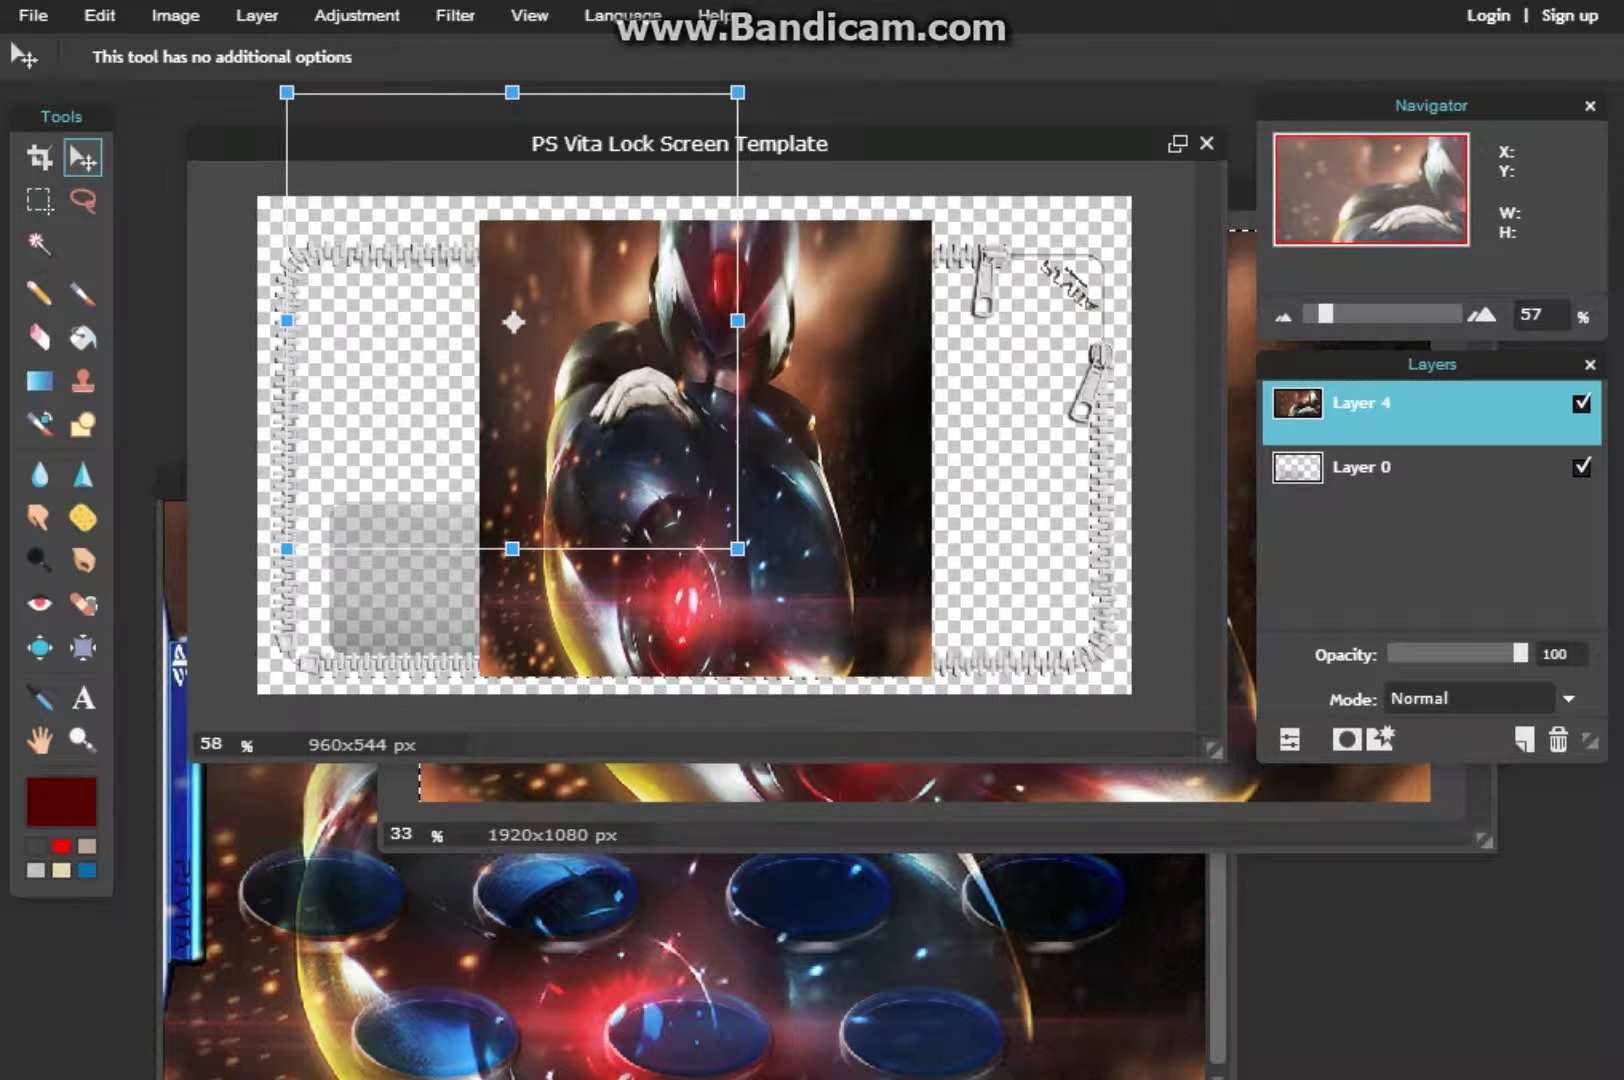
{"action": "left_click", "coordinate": [278, 318]}
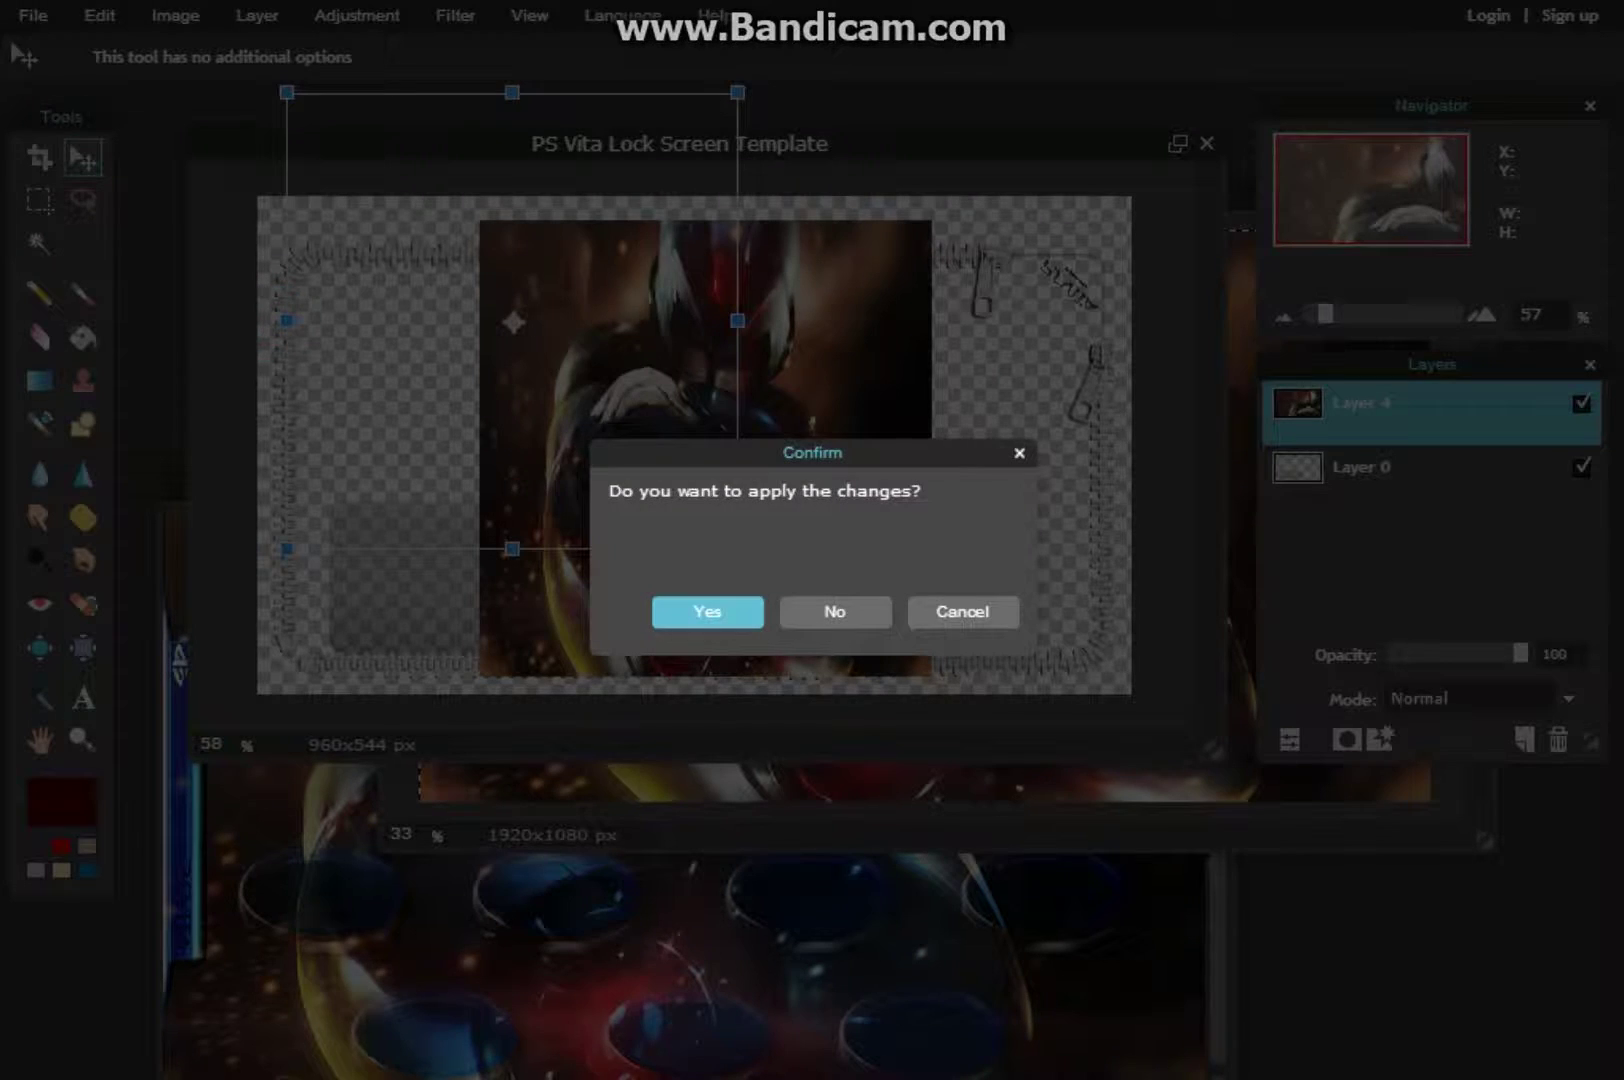
{"action": "key", "text": "Return"}
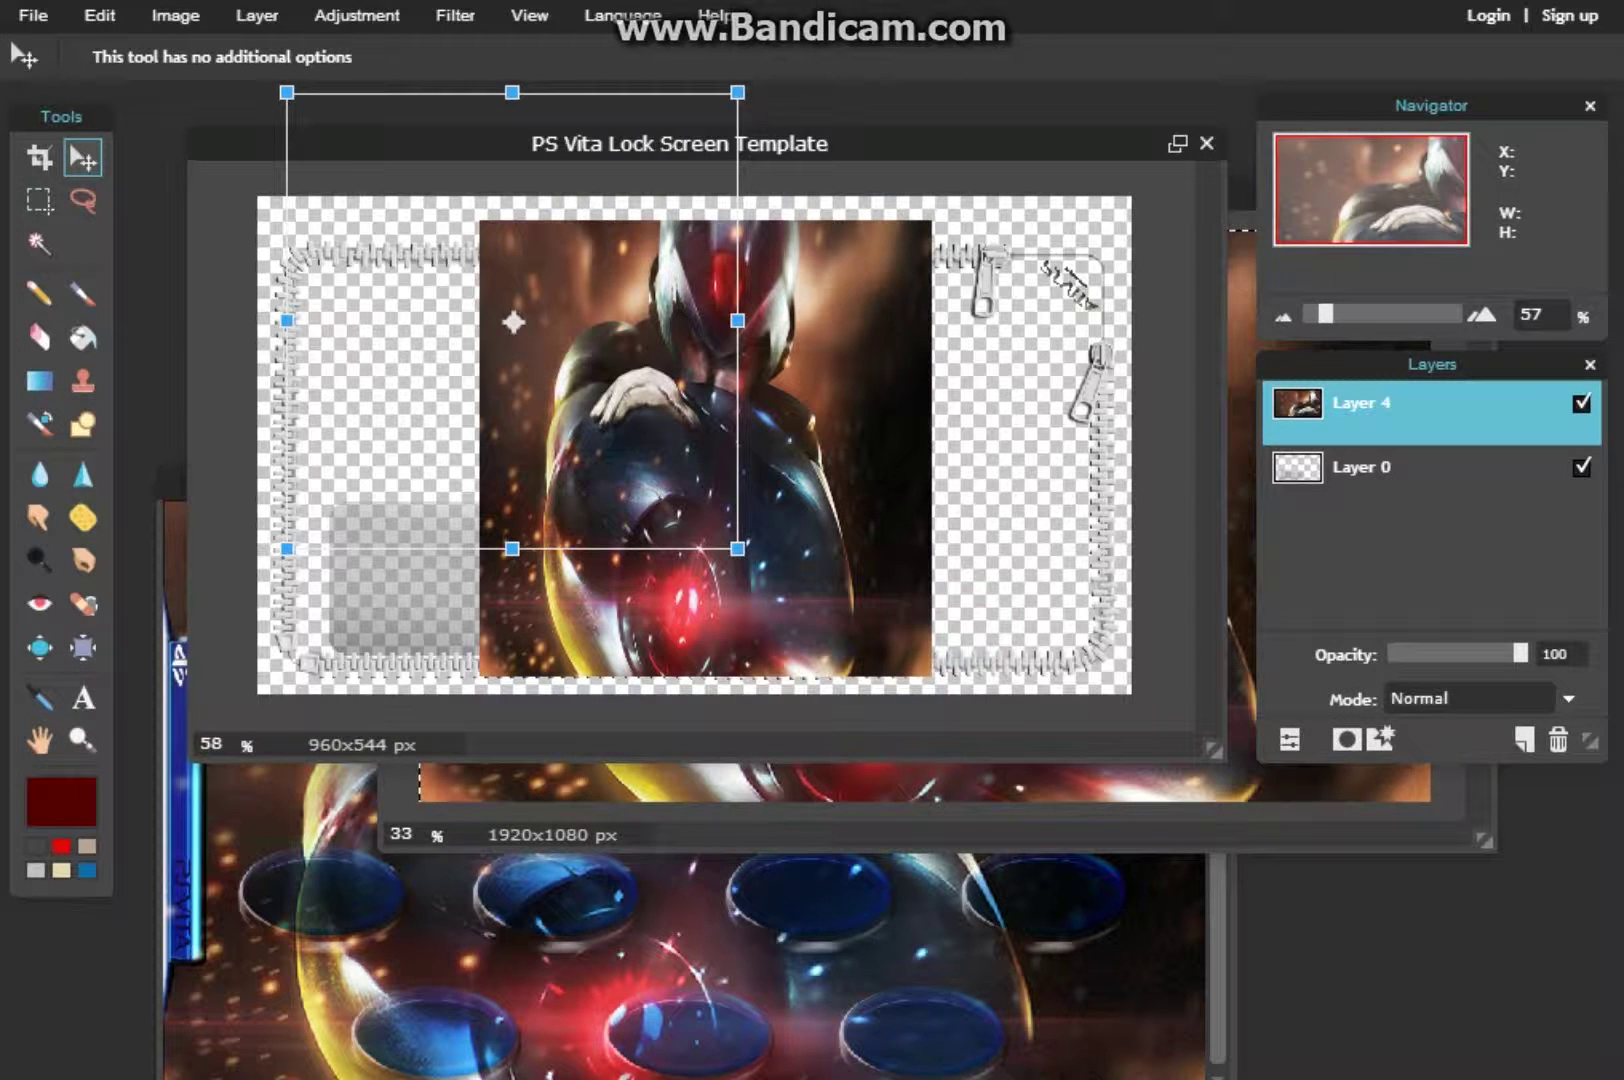
Step: Stretch the pasted image in width and height until it covers the whole canvas, and apply the changes
{"action": "left_click_drag", "start_coordinate": [278, 322], "coordinate": [50, 320]}
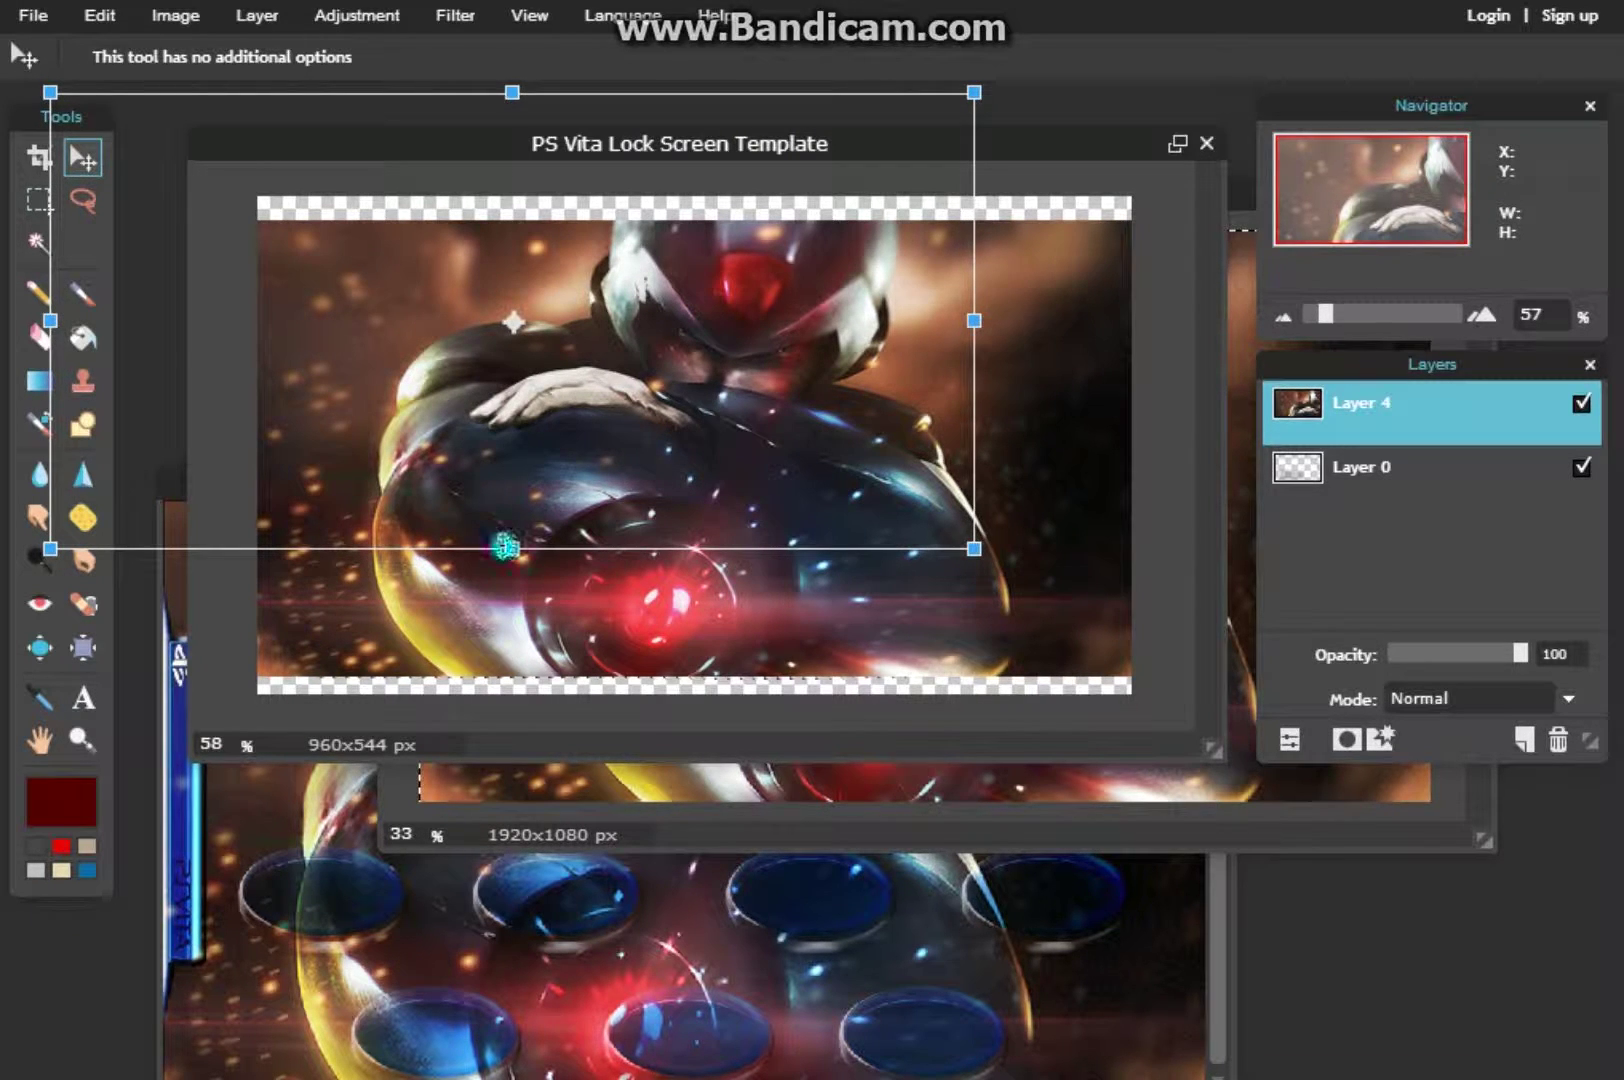
{"action": "left_click_drag", "start_coordinate": [505, 546], "coordinate": [502, 596]}
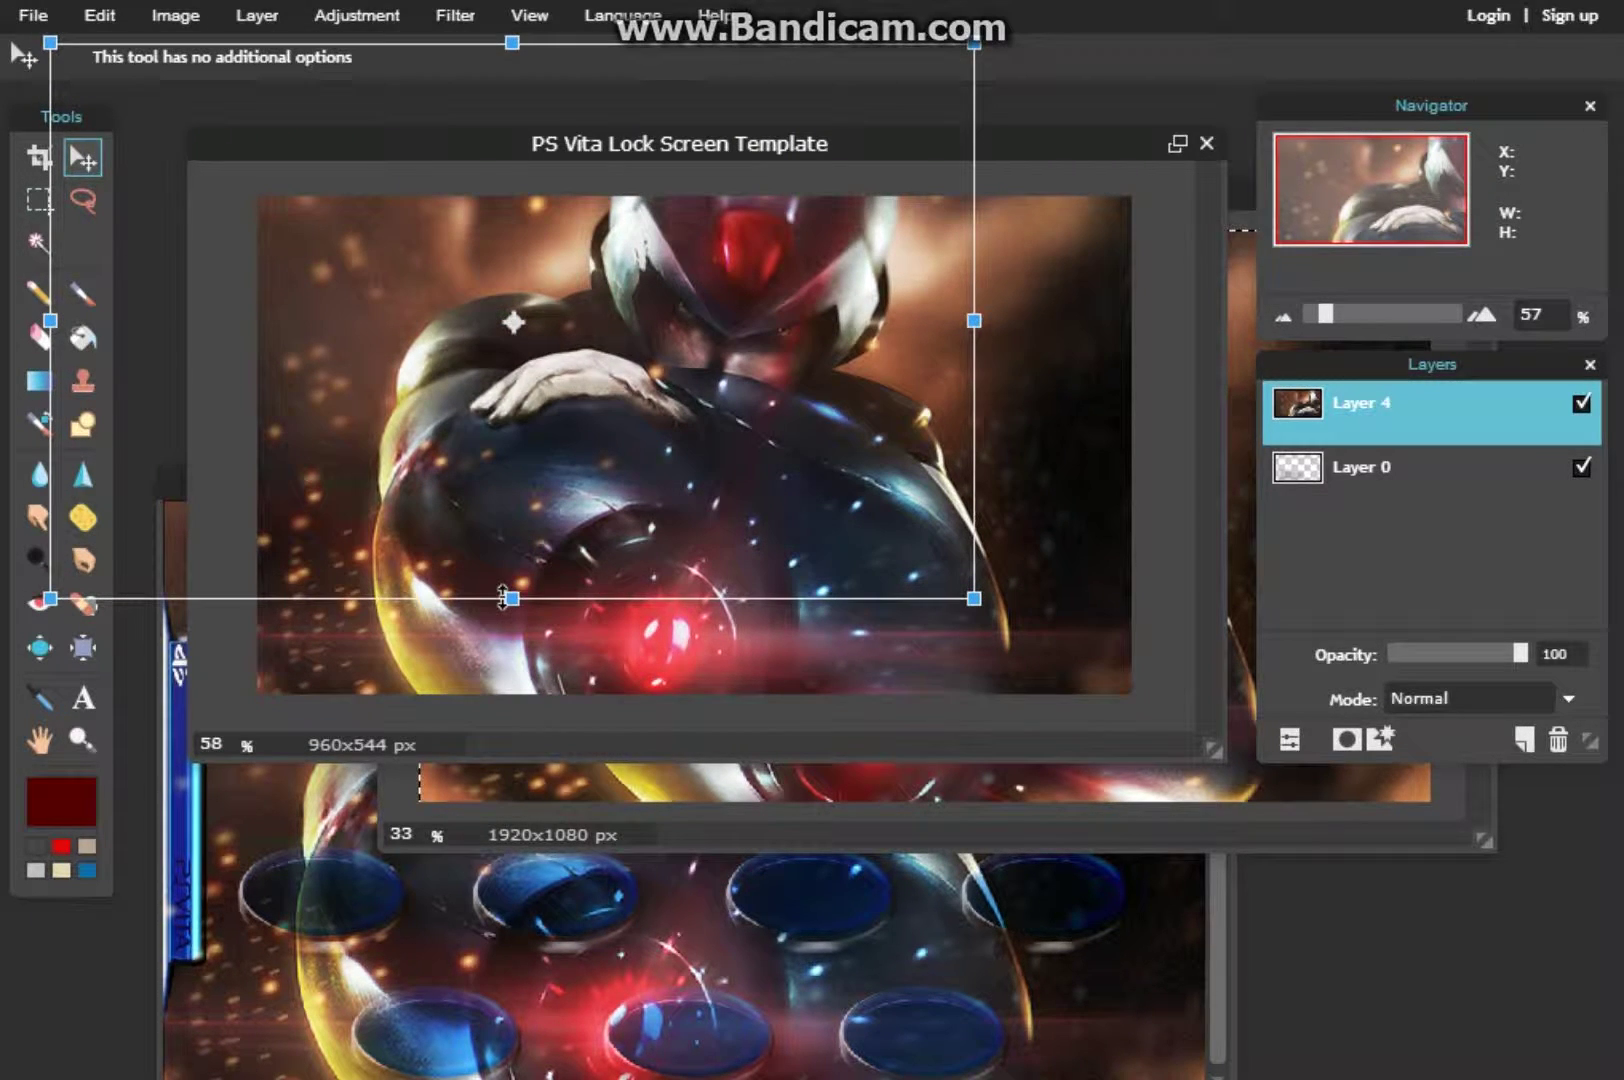
{"action": "left_click", "coordinate": [340, 712]}
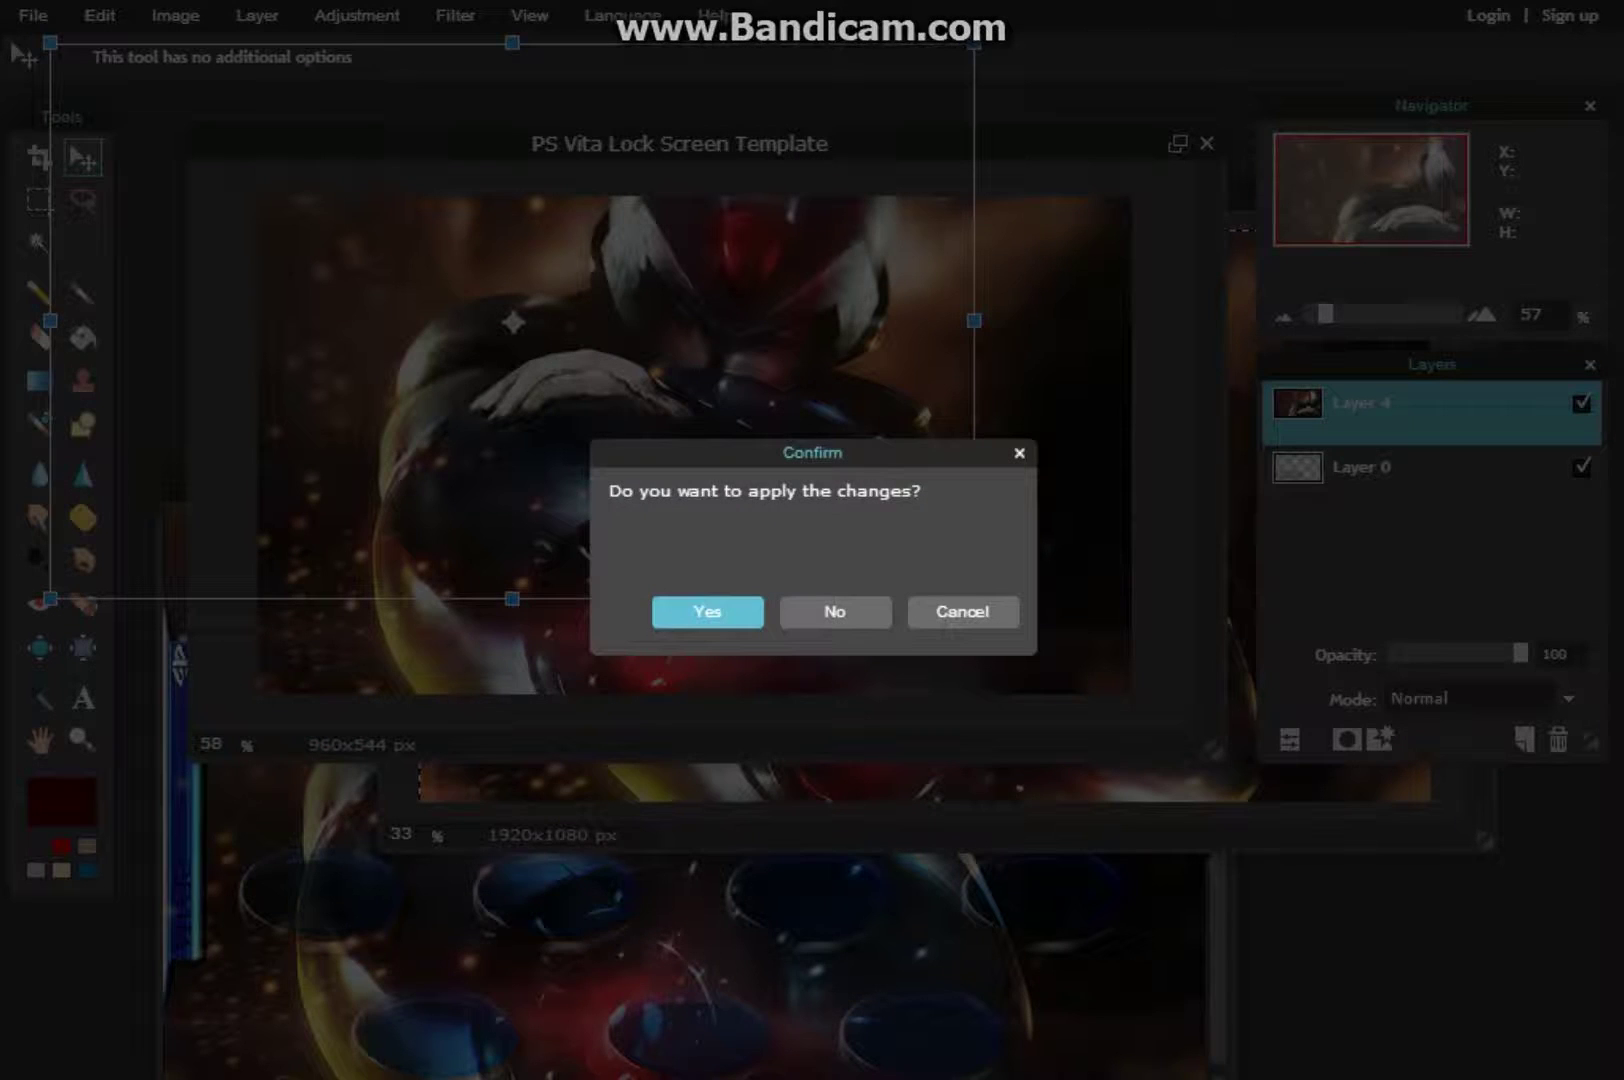
{"action": "left_click", "coordinate": [673, 618]}
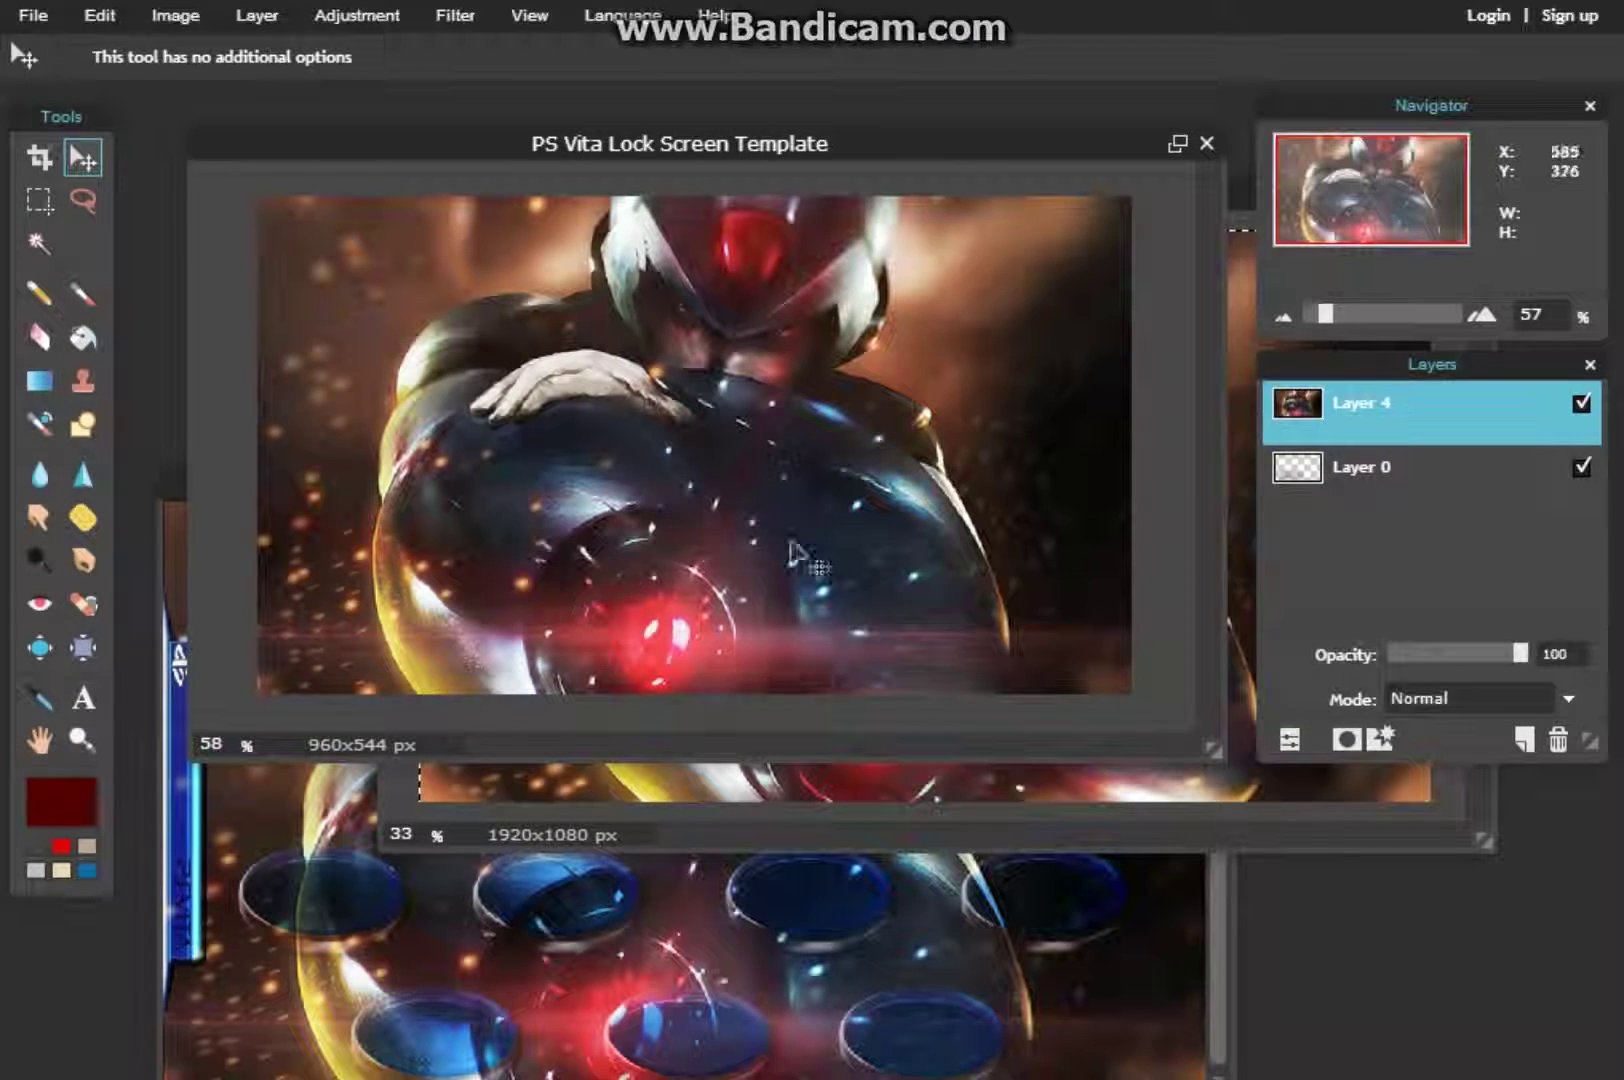
Step: Move Layer 0 above Layer 4 and set its blend mode to Hardlight
{"action": "left_click_drag", "start_coordinate": [1360, 467], "coordinate": [1360, 400]}
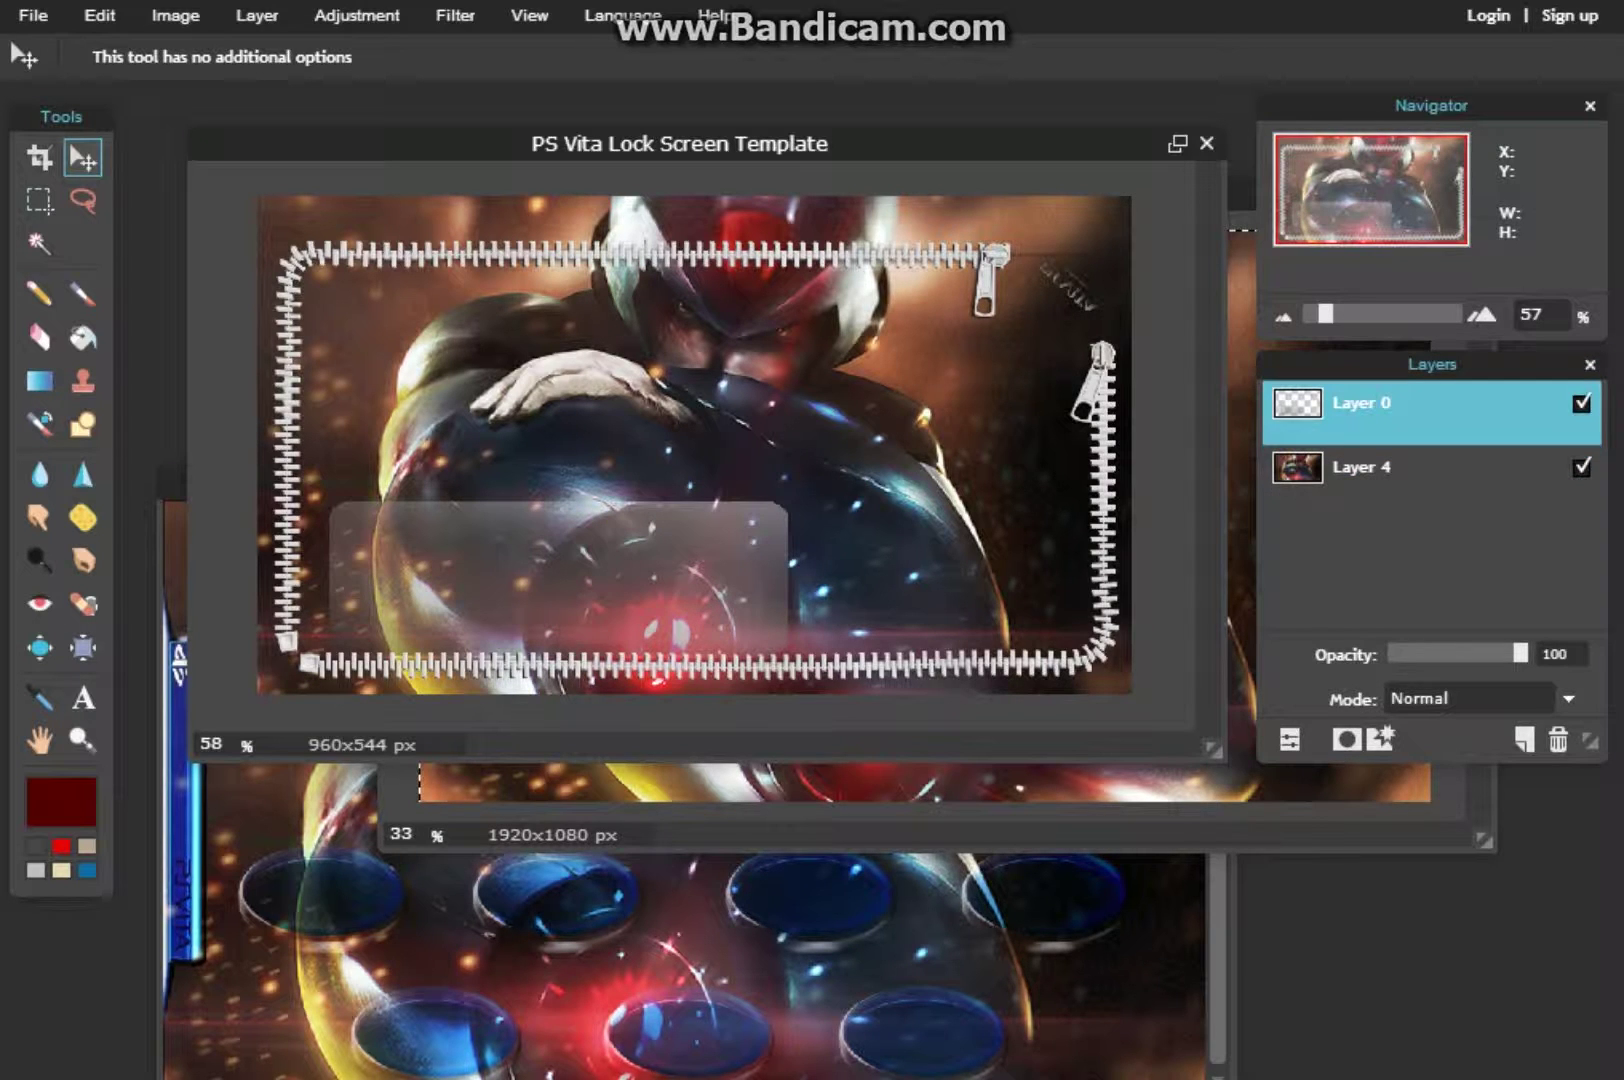
{"action": "left_click", "coordinate": [1428, 698]}
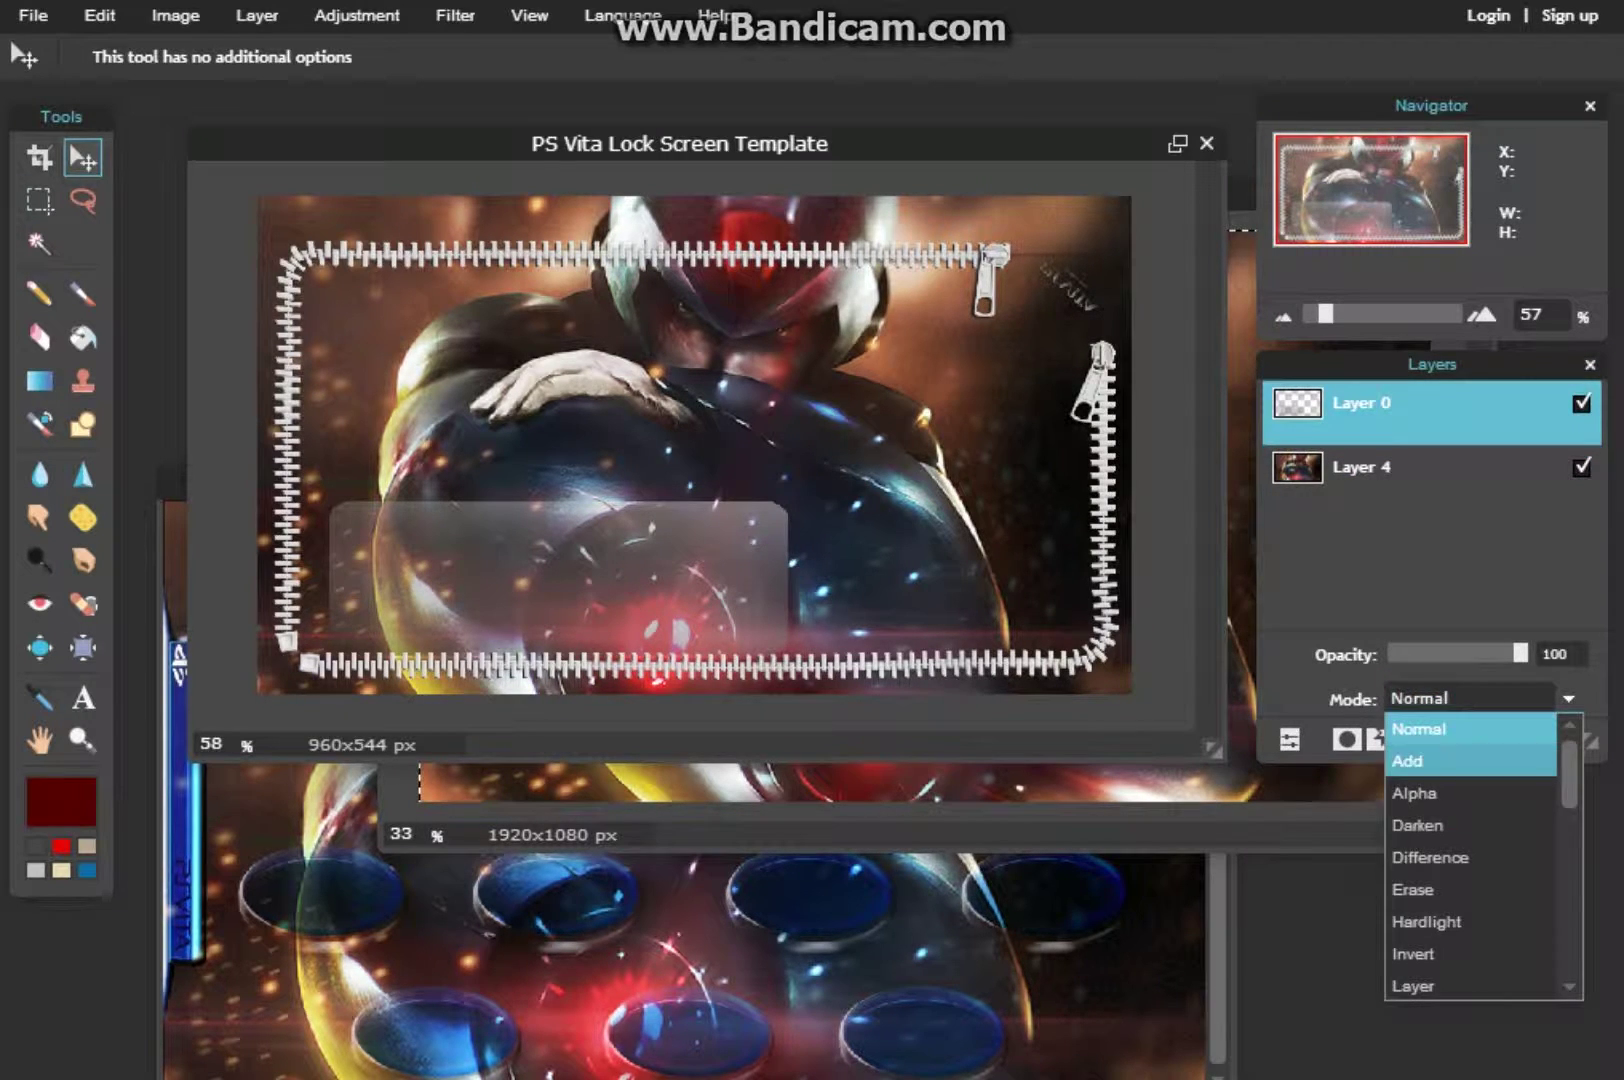
{"action": "left_click", "coordinate": [1433, 920]}
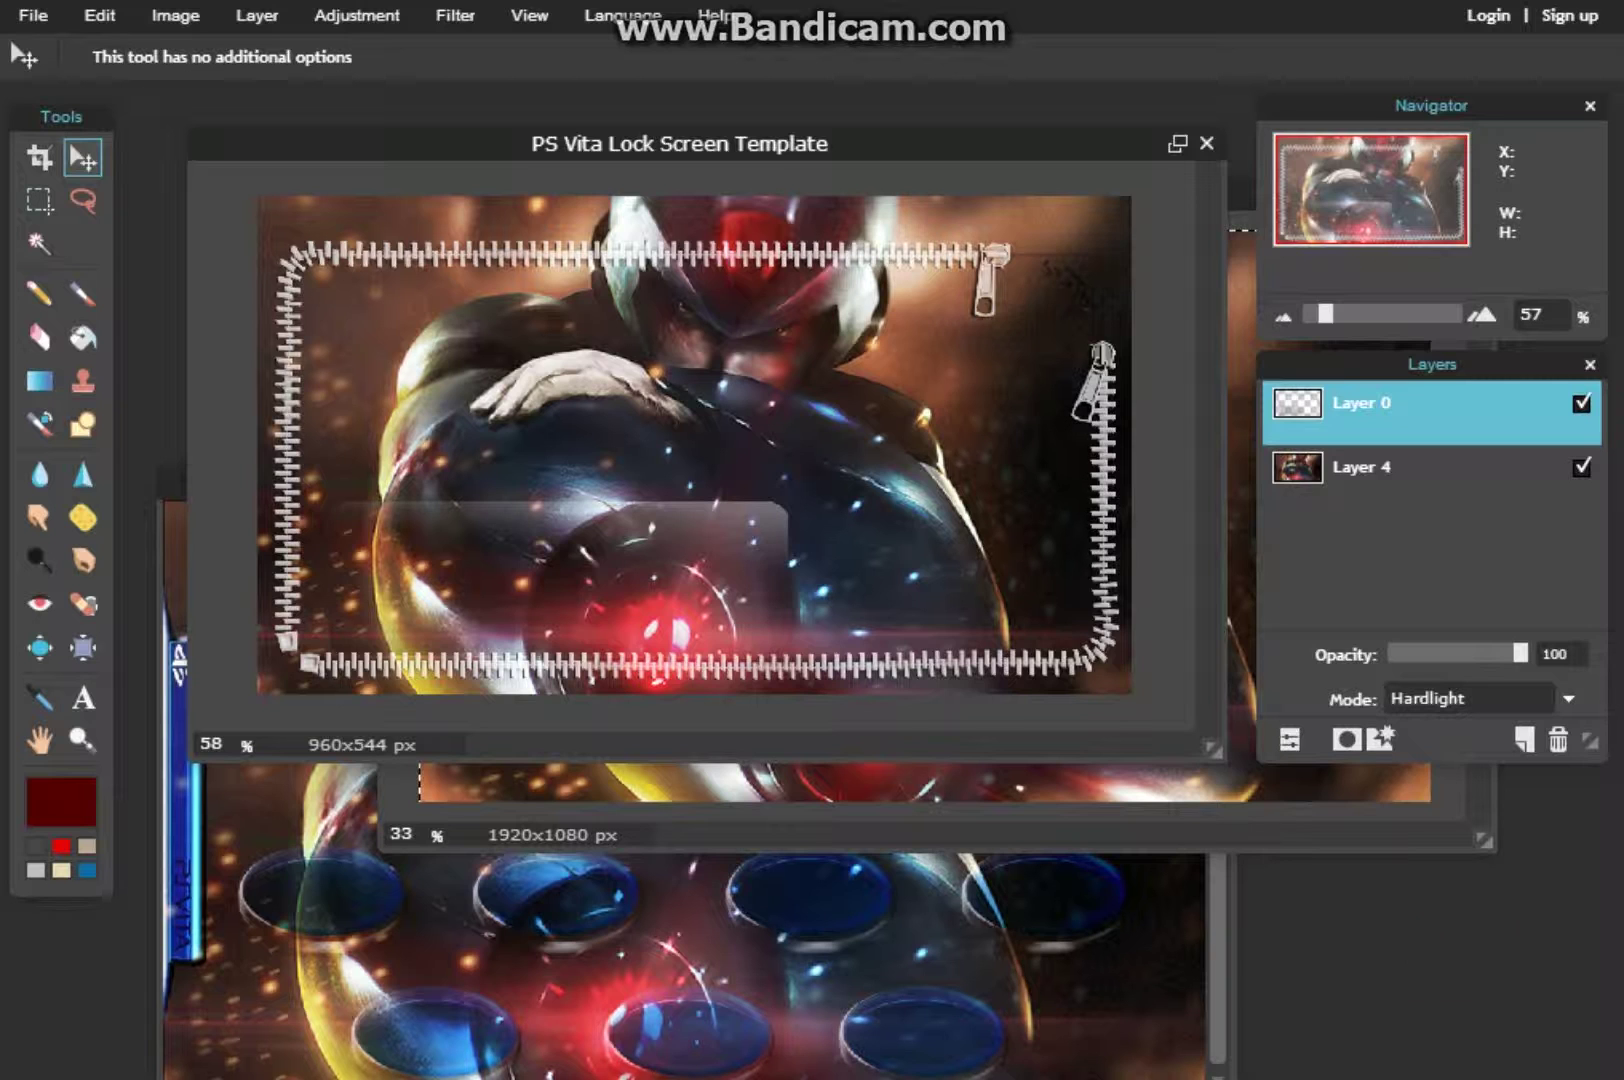
Step: Enable the Drop shadow, Inner shadow, Bevel, Outer glow and Inner glow layer styles on Layer 0
{"action": "left_click", "coordinate": [1378, 739]}
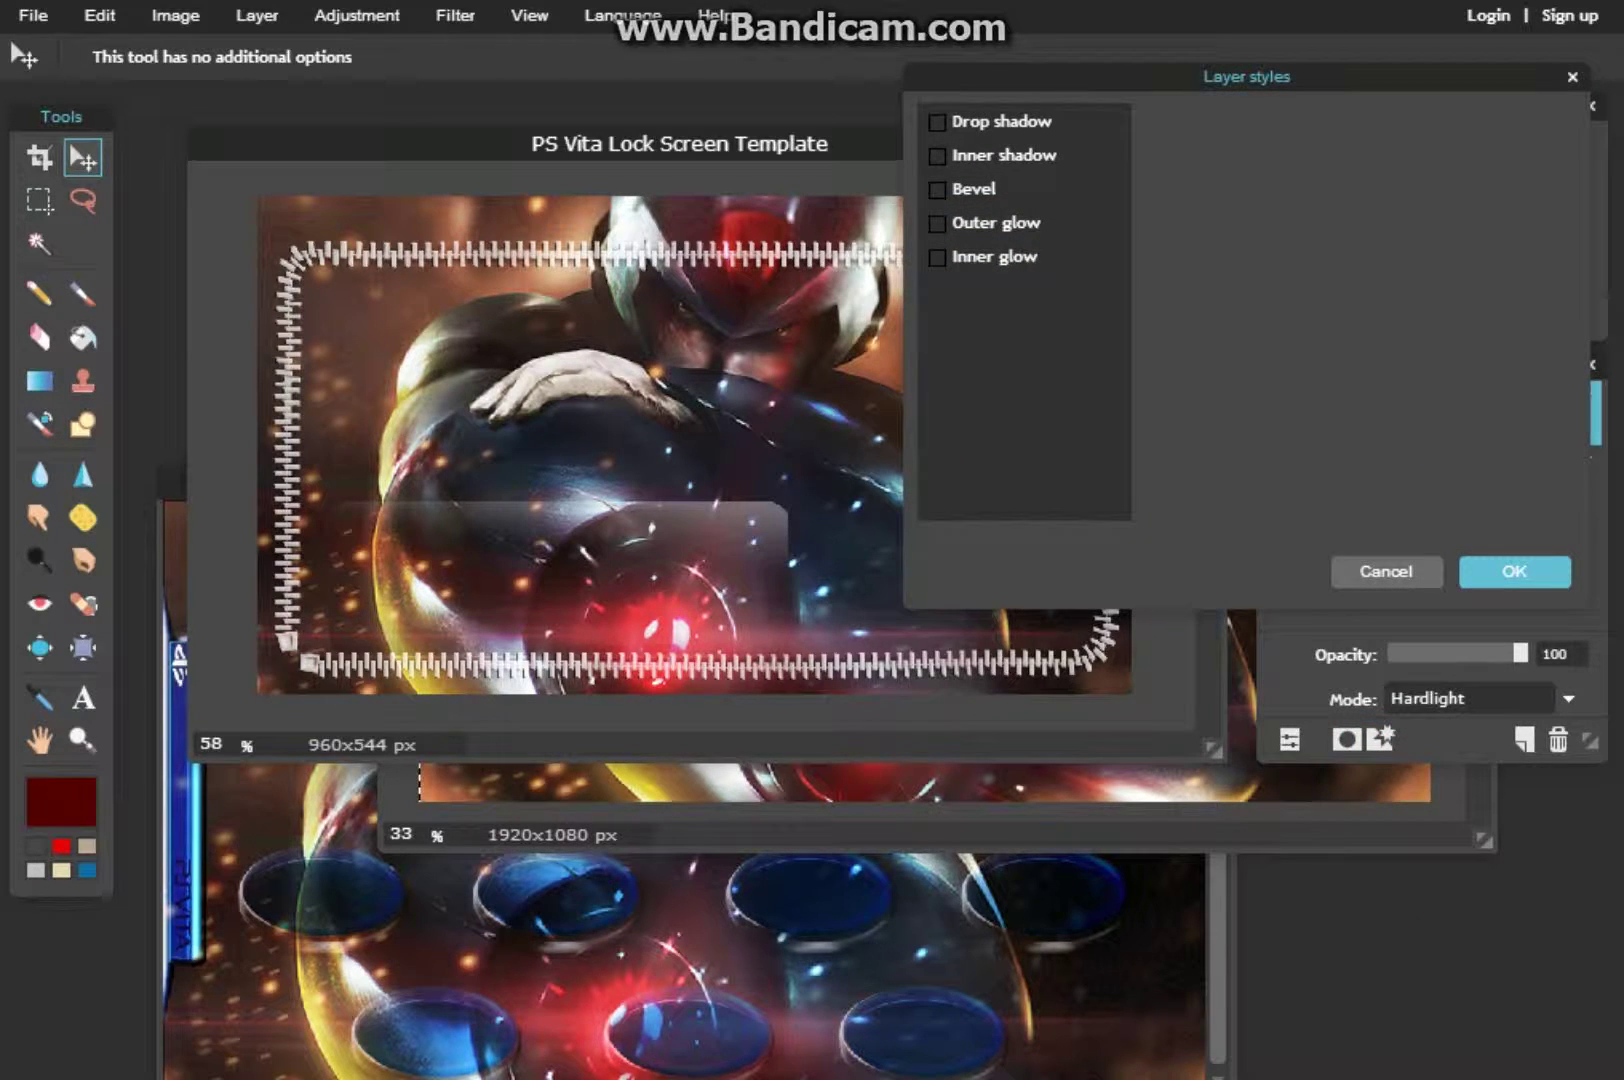
{"action": "left_click", "coordinate": [937, 121]}
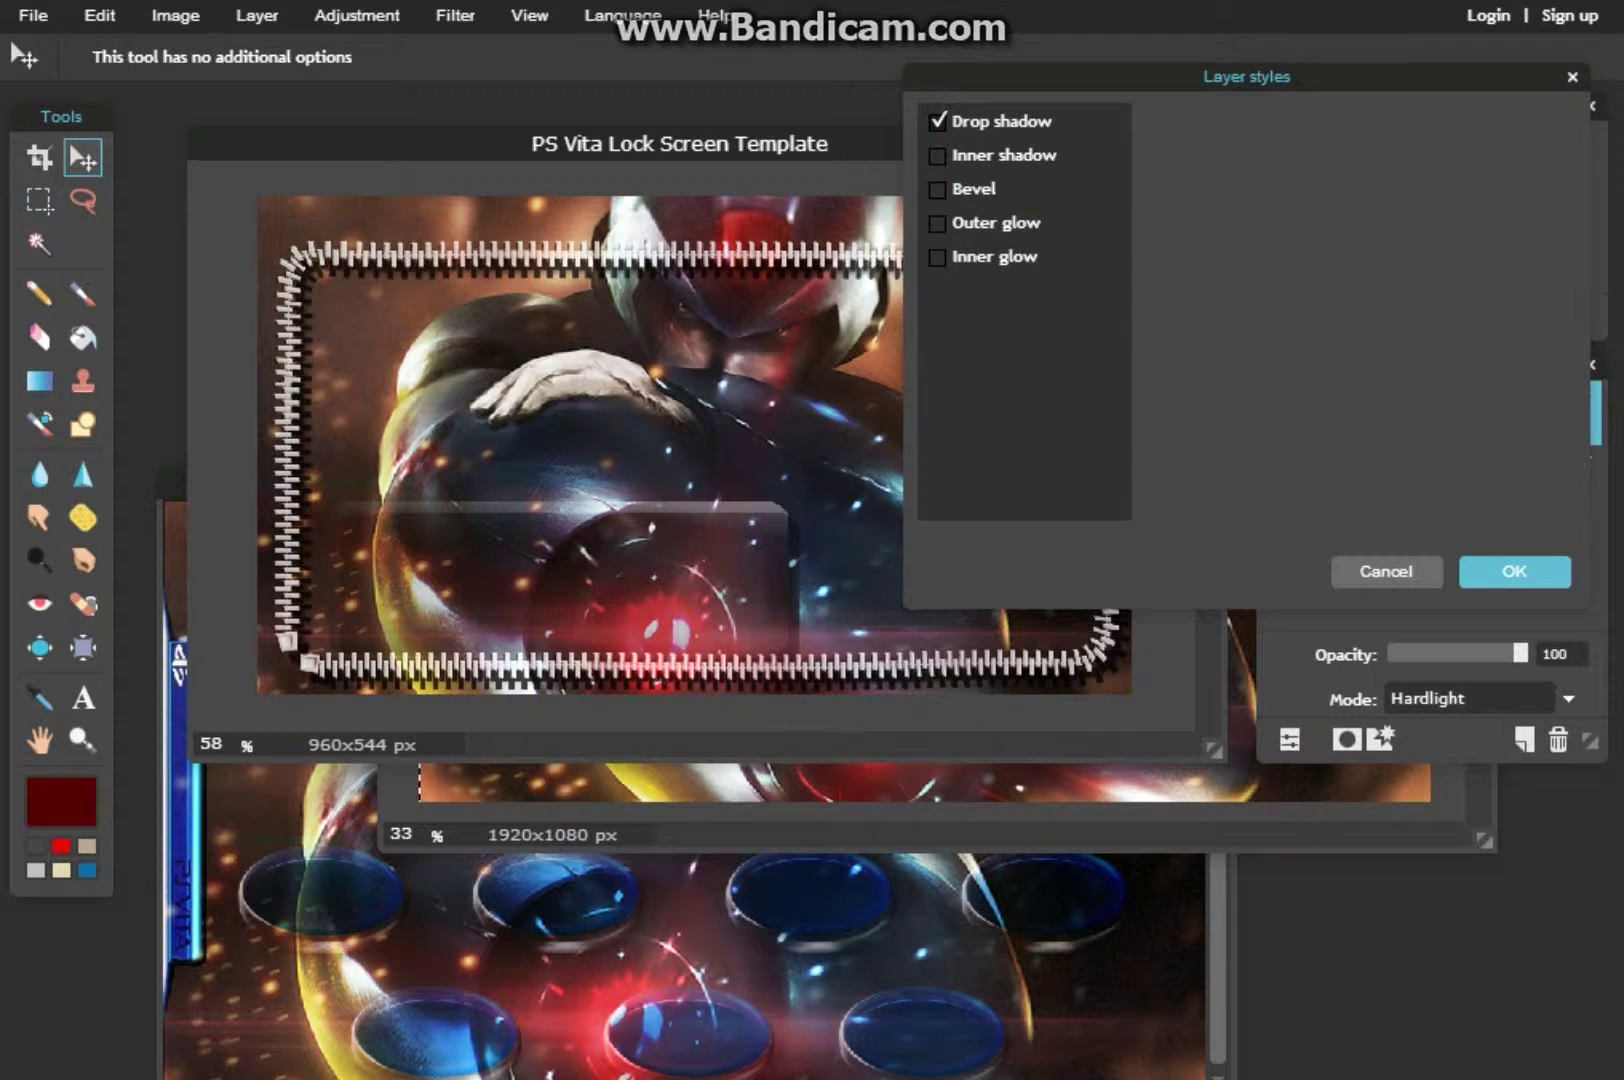
{"action": "left_click", "coordinate": [937, 155]}
{"action": "left_click", "coordinate": [937, 189]}
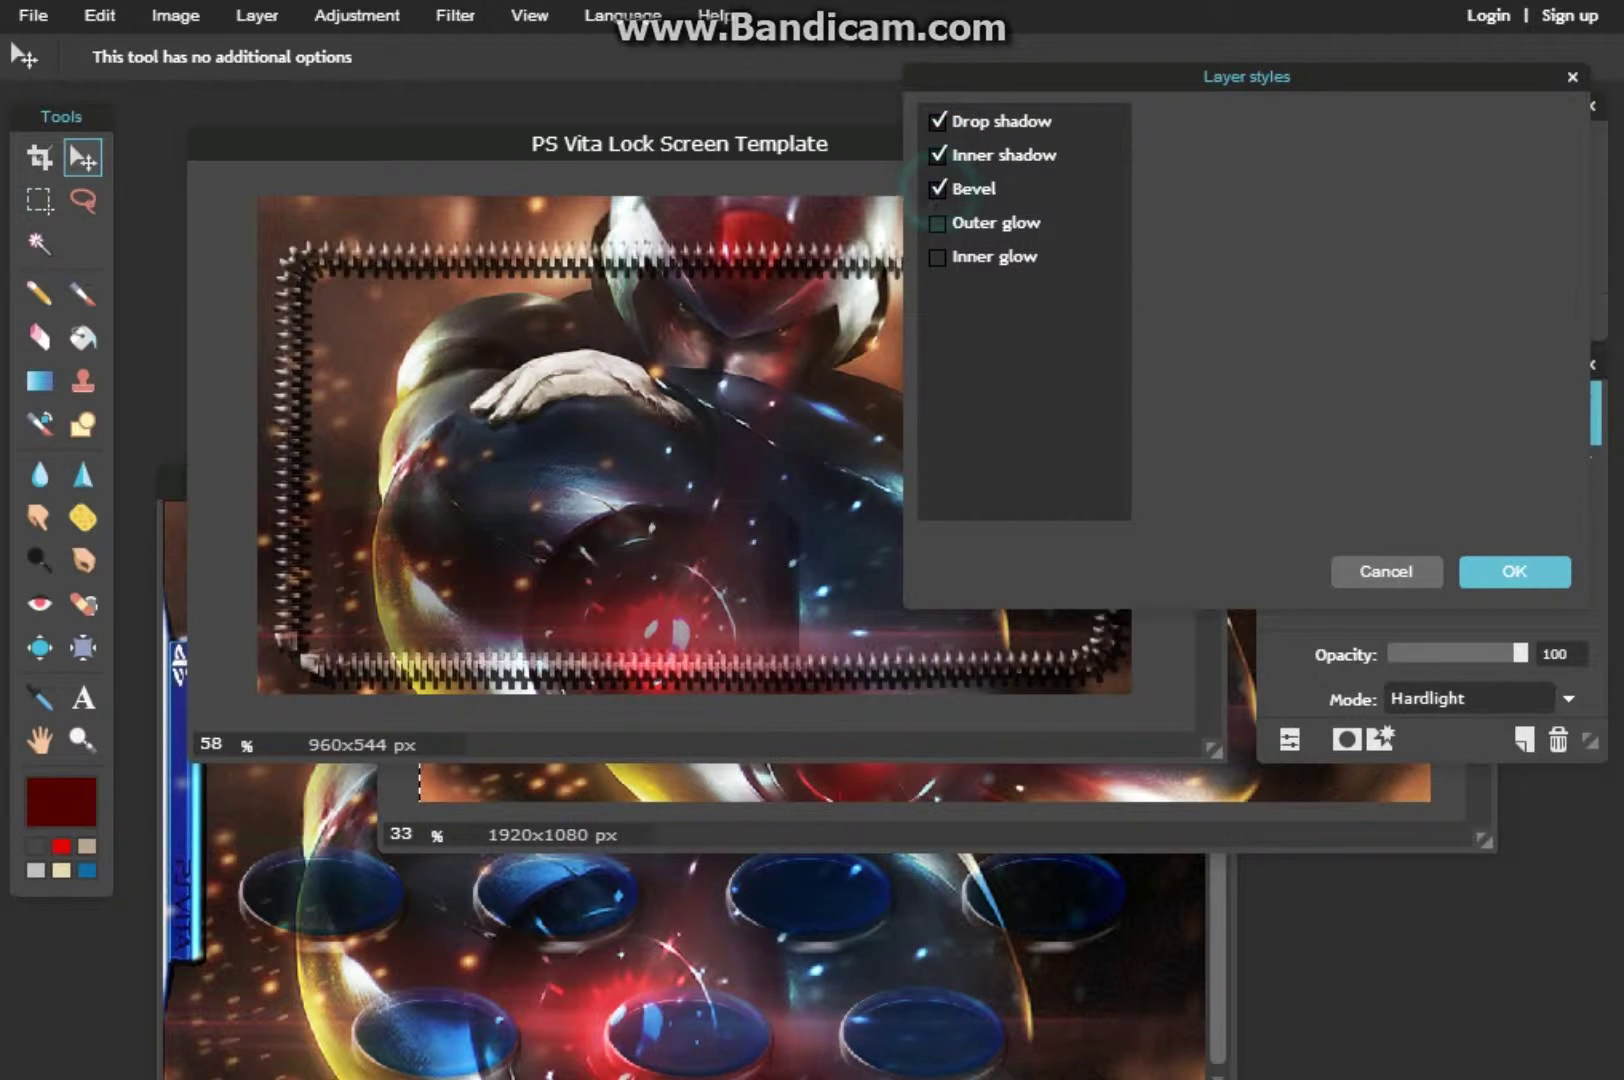
{"action": "left_click", "coordinate": [938, 223]}
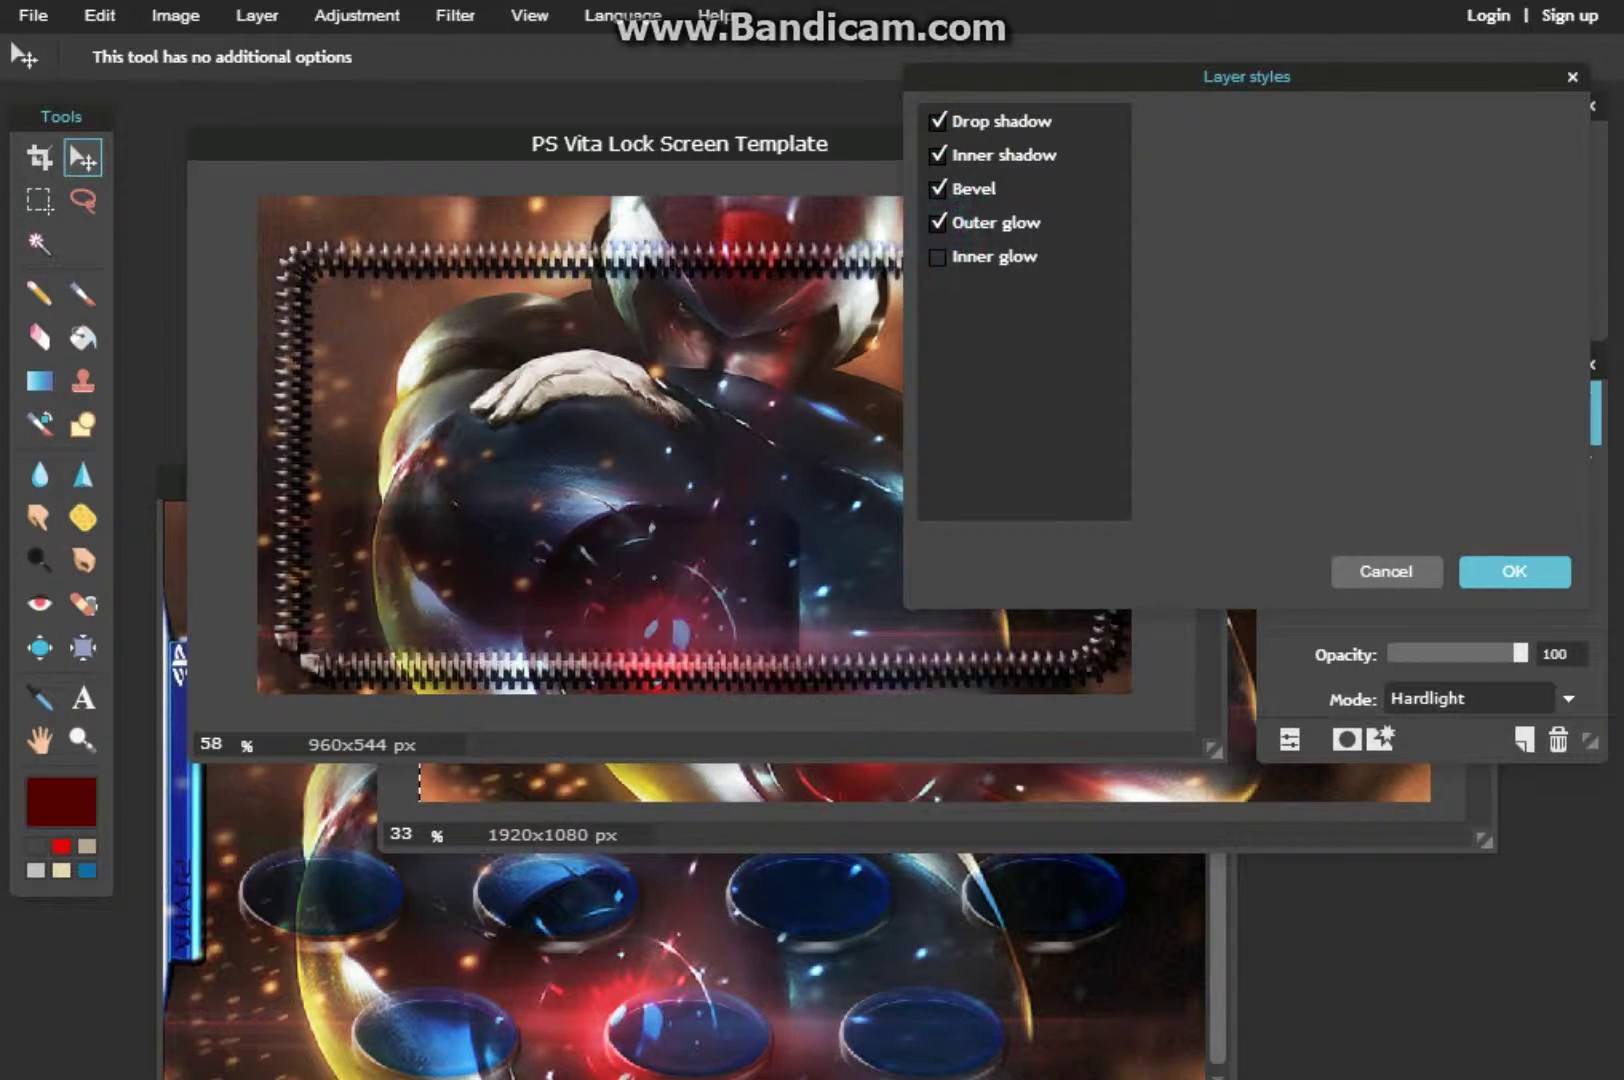
{"action": "left_click", "coordinate": [937, 257]}
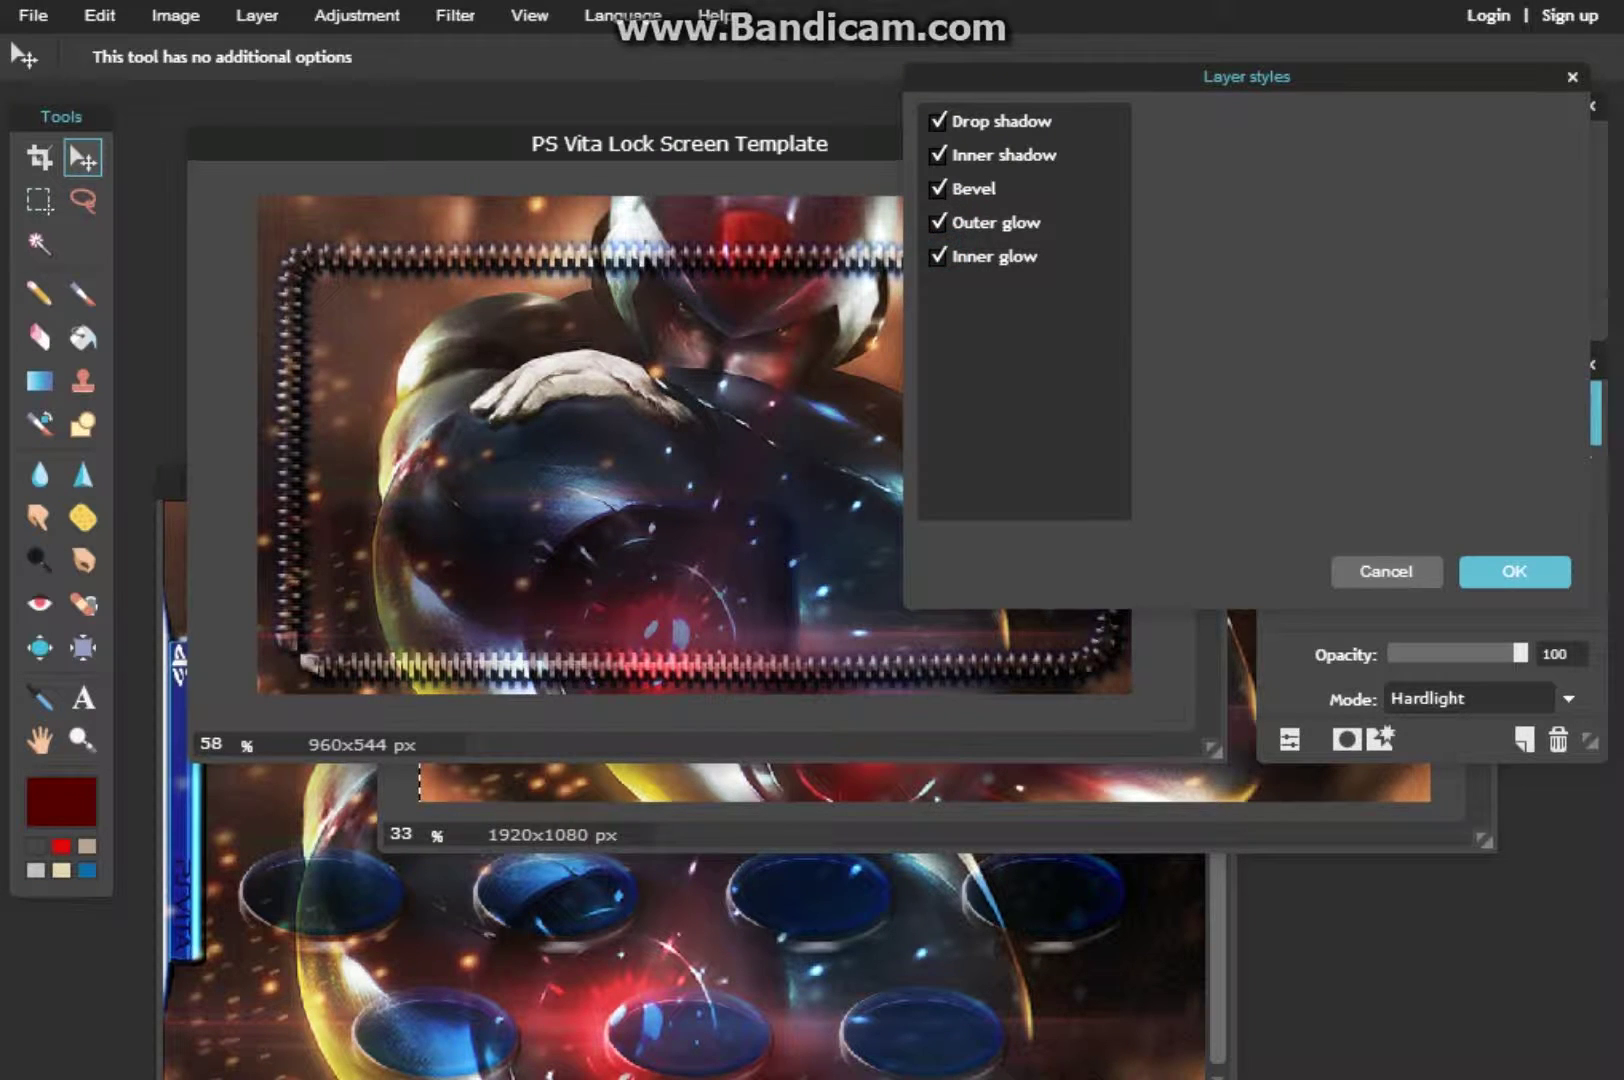
Step: Adjust the Outer glow and Inner glow styles of Layer 0, giving the zipper frame a blue glow
{"action": "left_click", "coordinate": [937, 223]}
{"action": "left_click", "coordinate": [937, 223]}
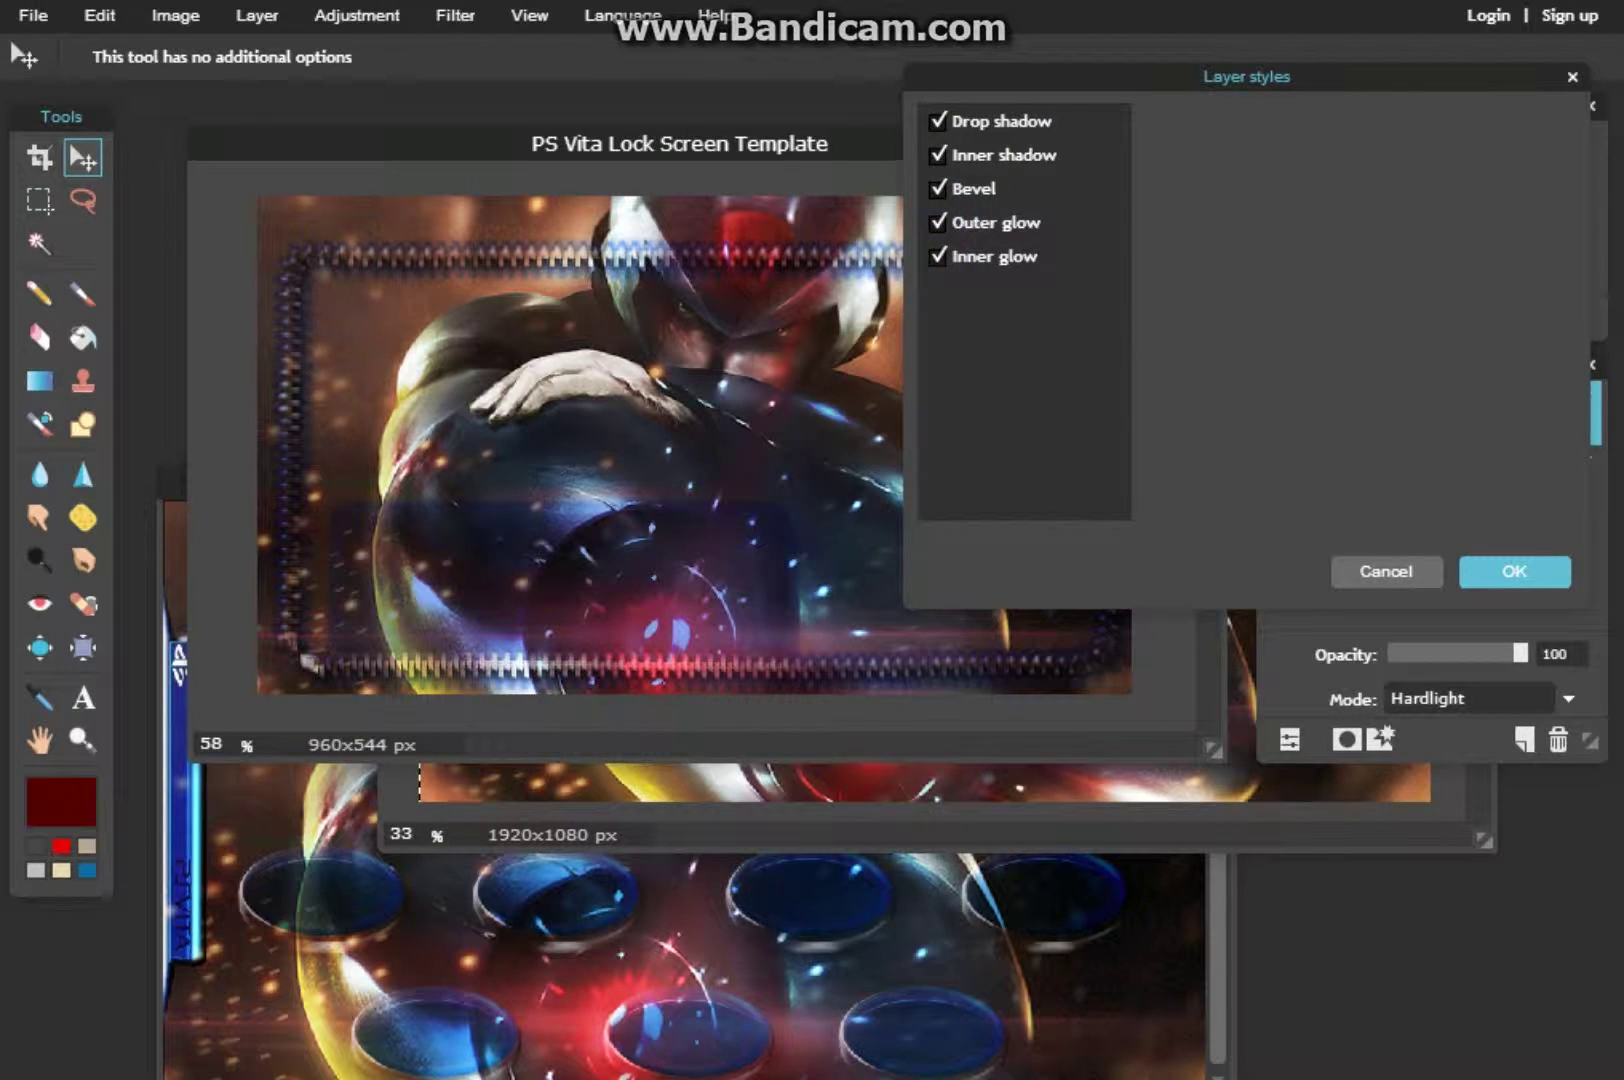
{"action": "left_click", "coordinate": [937, 257]}
{"action": "left_click", "coordinate": [937, 257]}
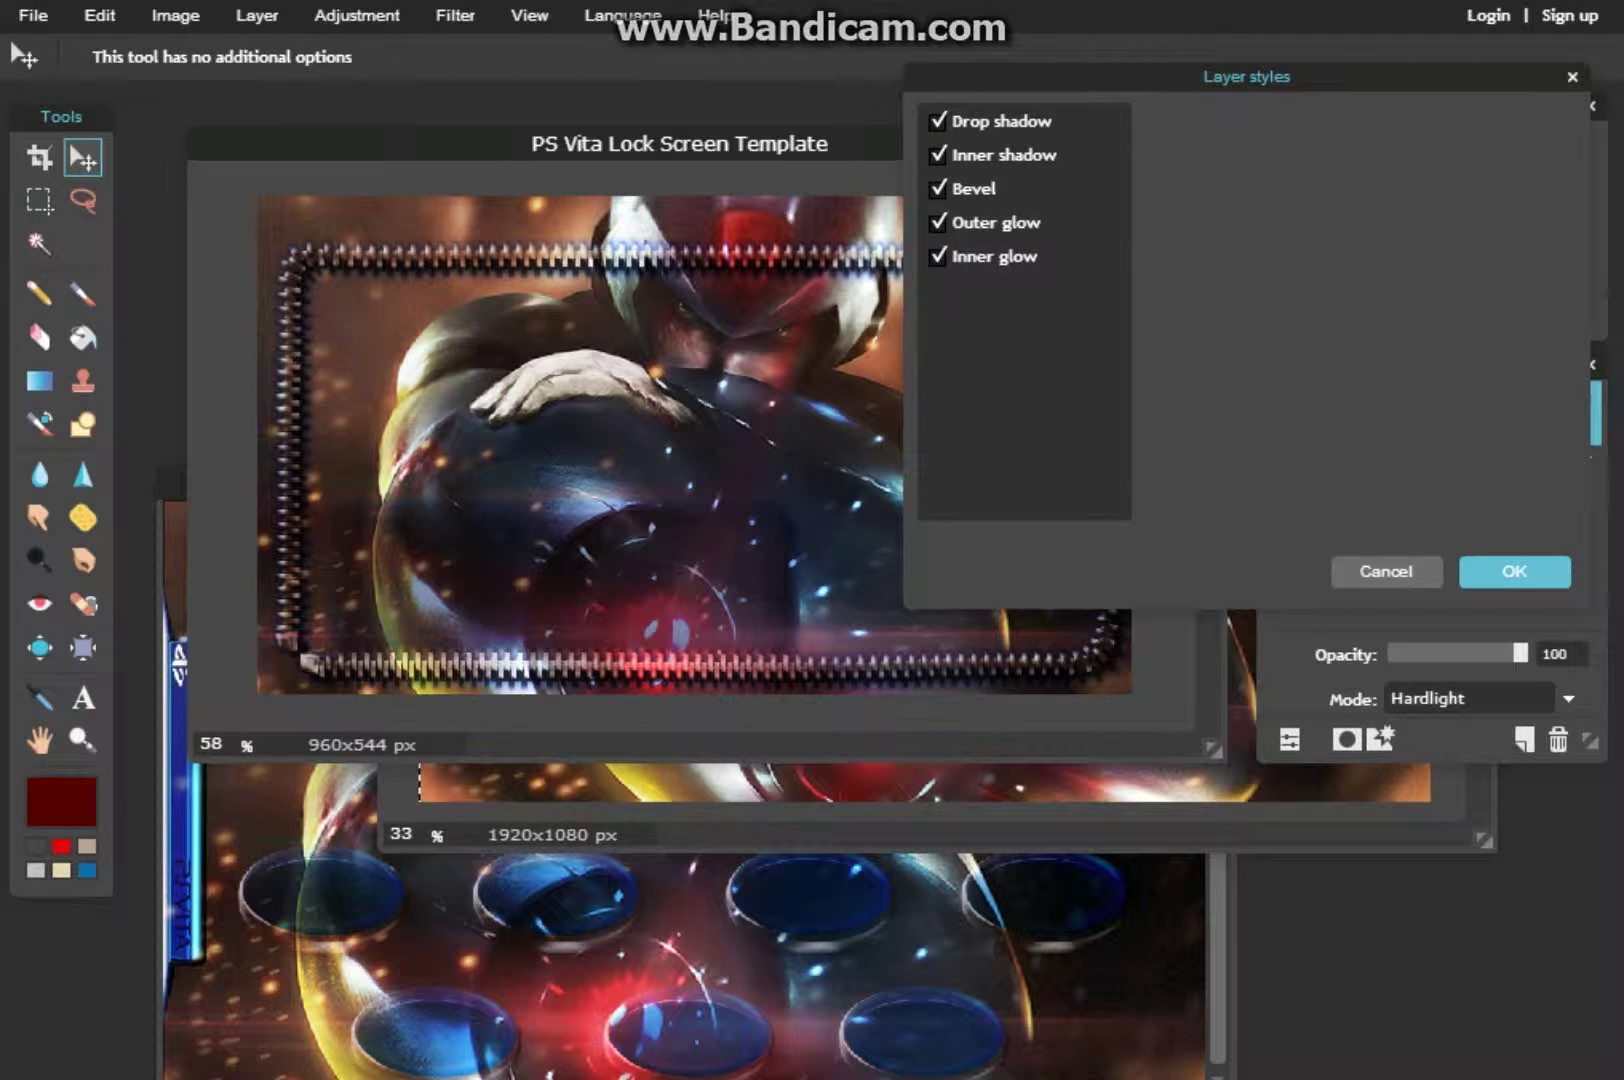
{"action": "left_click", "coordinate": [937, 257]}
{"action": "left_click", "coordinate": [937, 257]}
Step: Turn off the Inner shadow style and compare the zipper frame with and without Bevel
{"action": "left_click", "coordinate": [937, 155]}
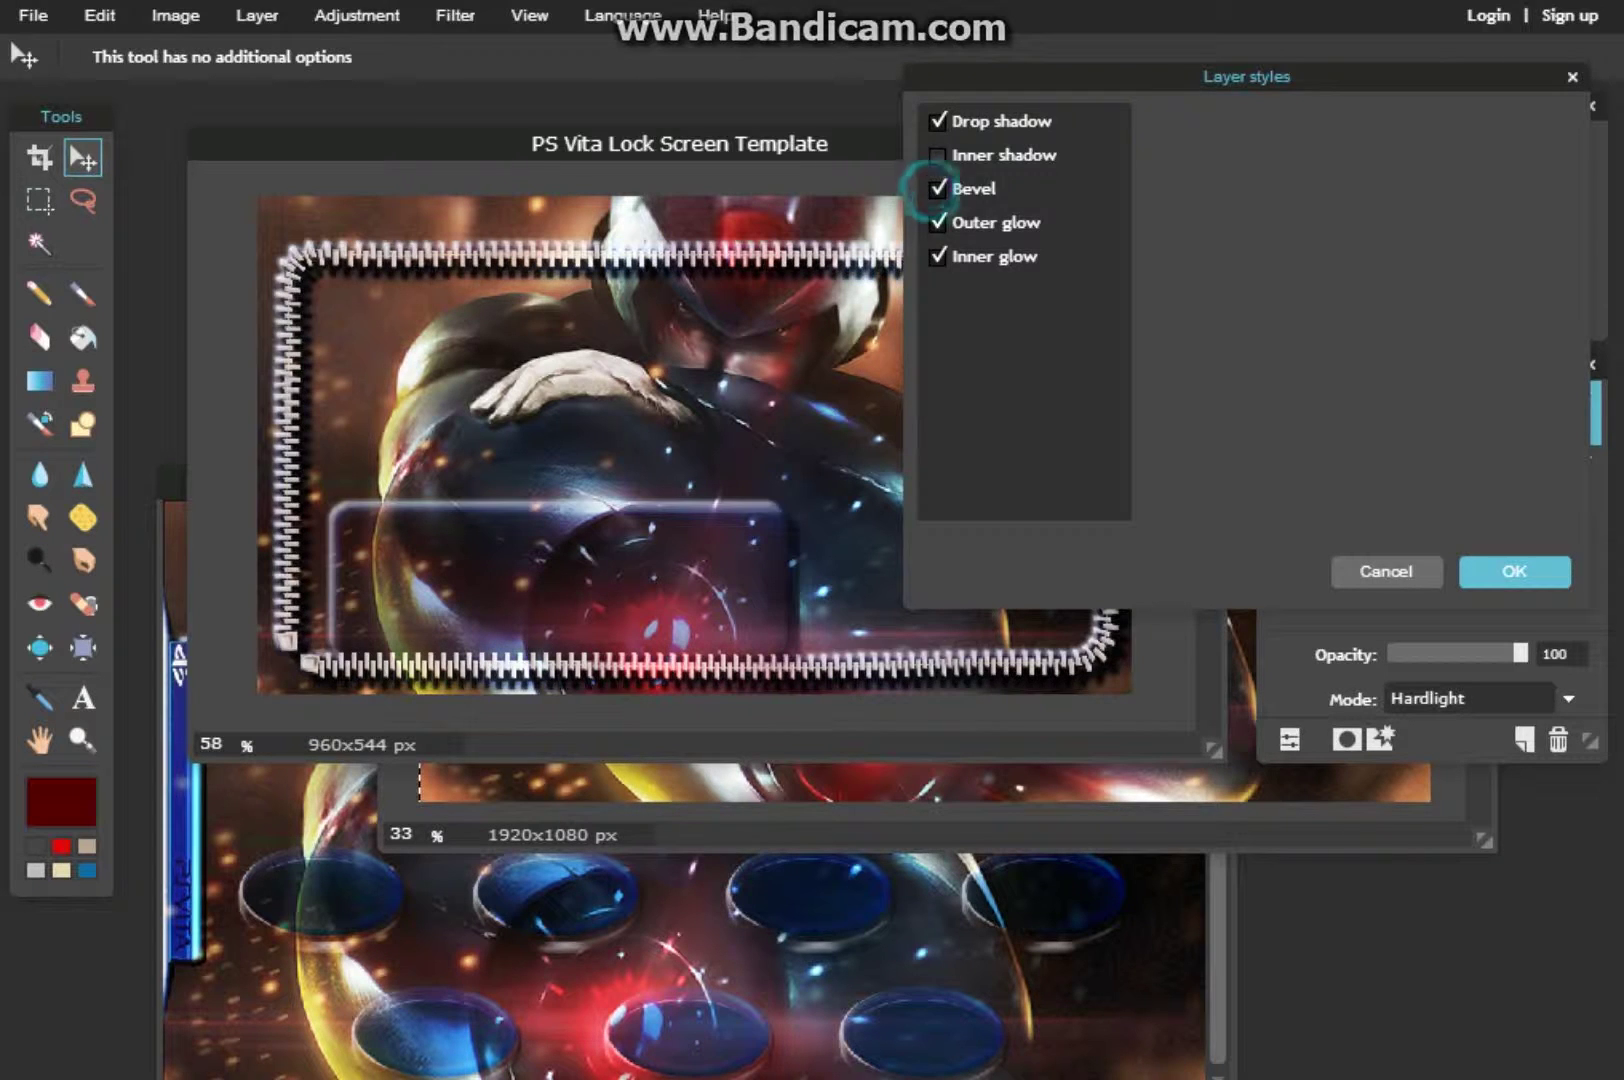
{"action": "left_click", "coordinate": [937, 189]}
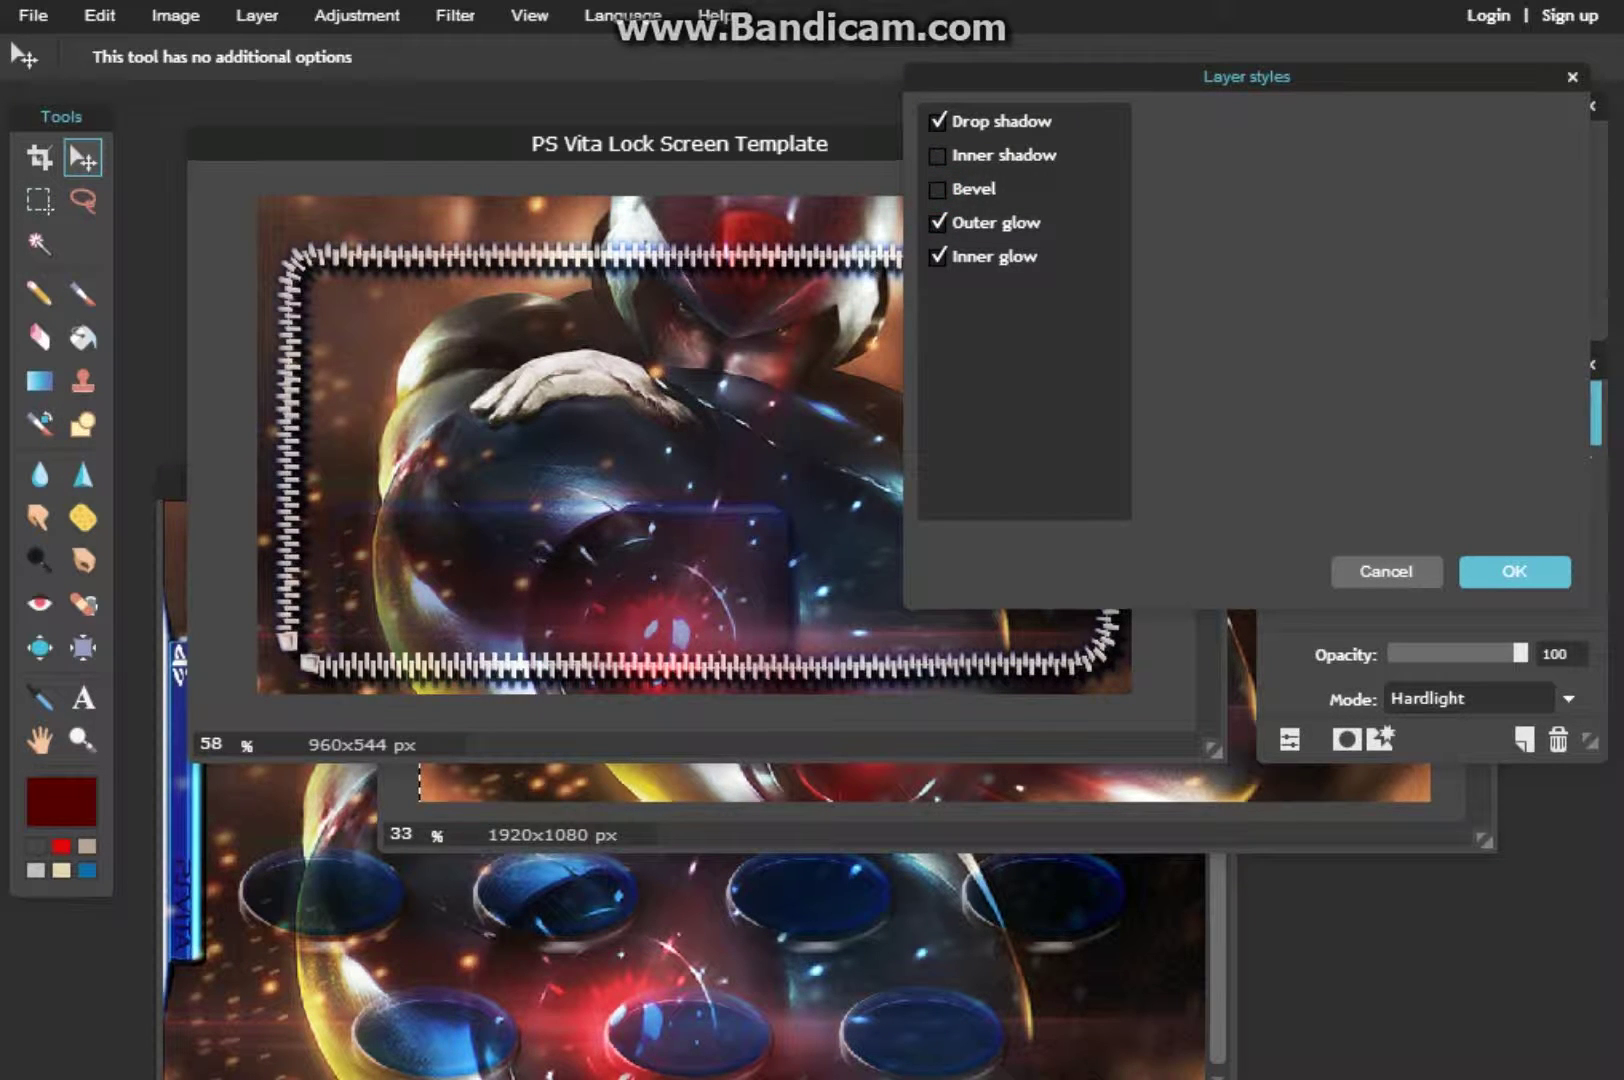
{"action": "left_click", "coordinate": [937, 189]}
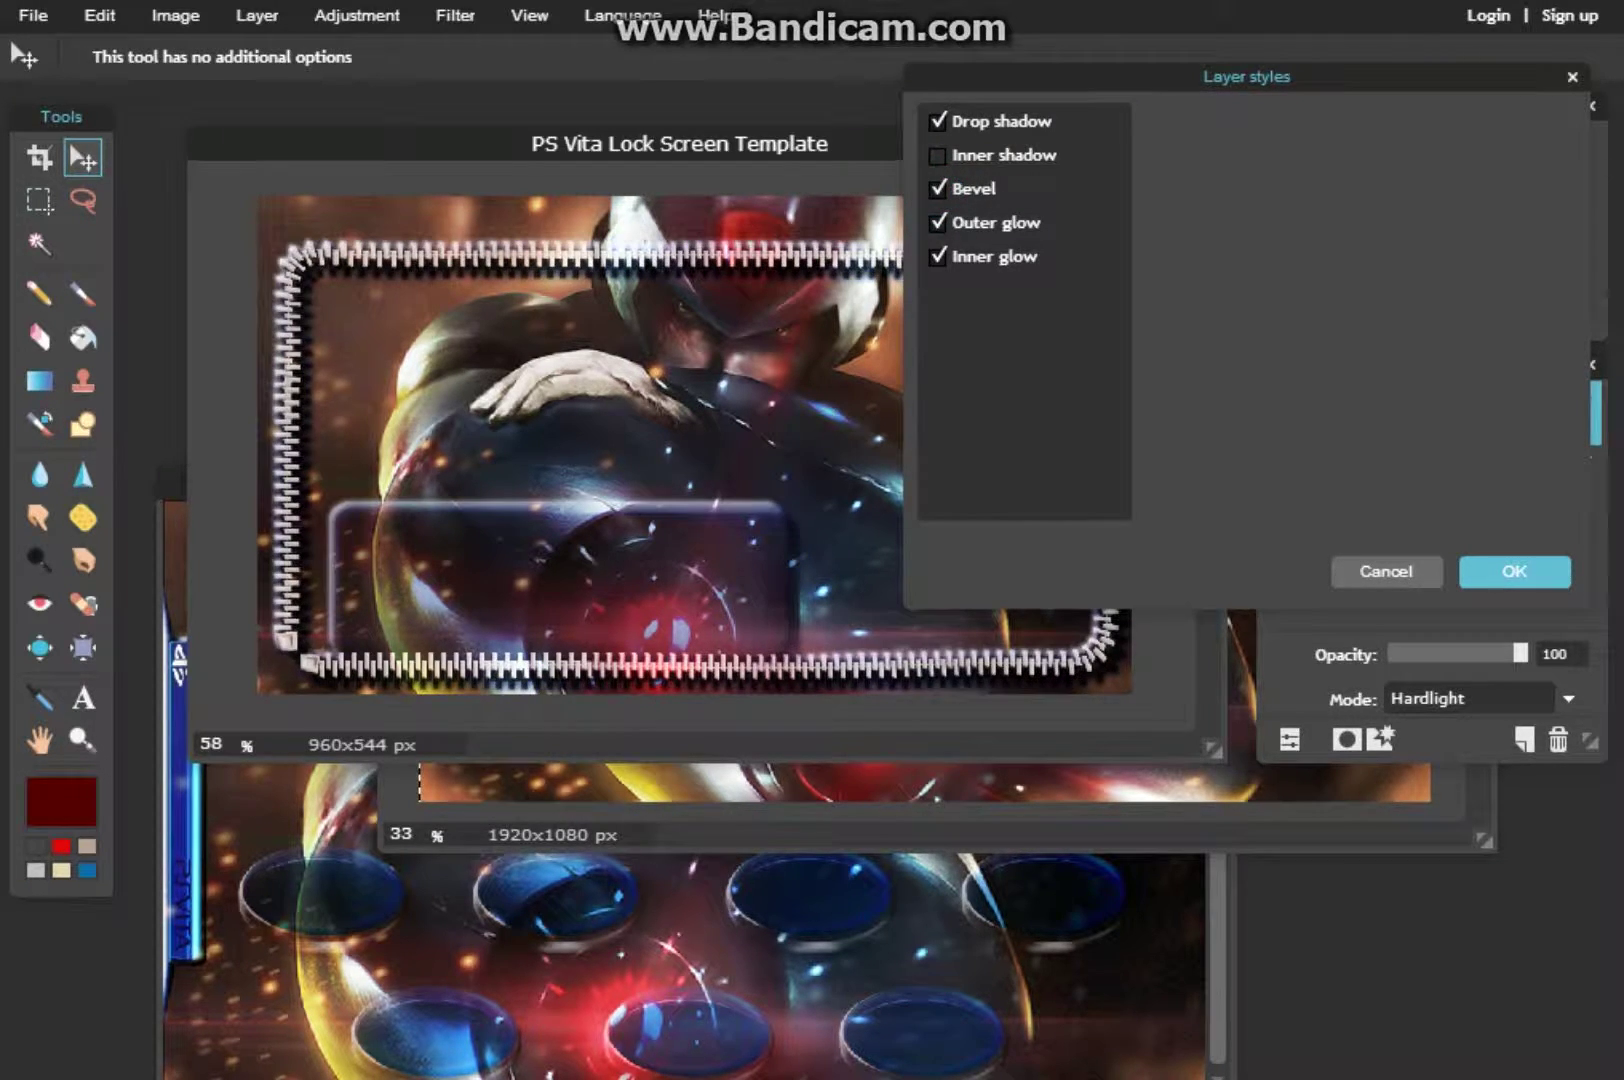
Step: Readjust the Outer glow and Drop shadow styles and apply the layer styles to Layer 0
{"action": "left_click", "coordinate": [937, 222]}
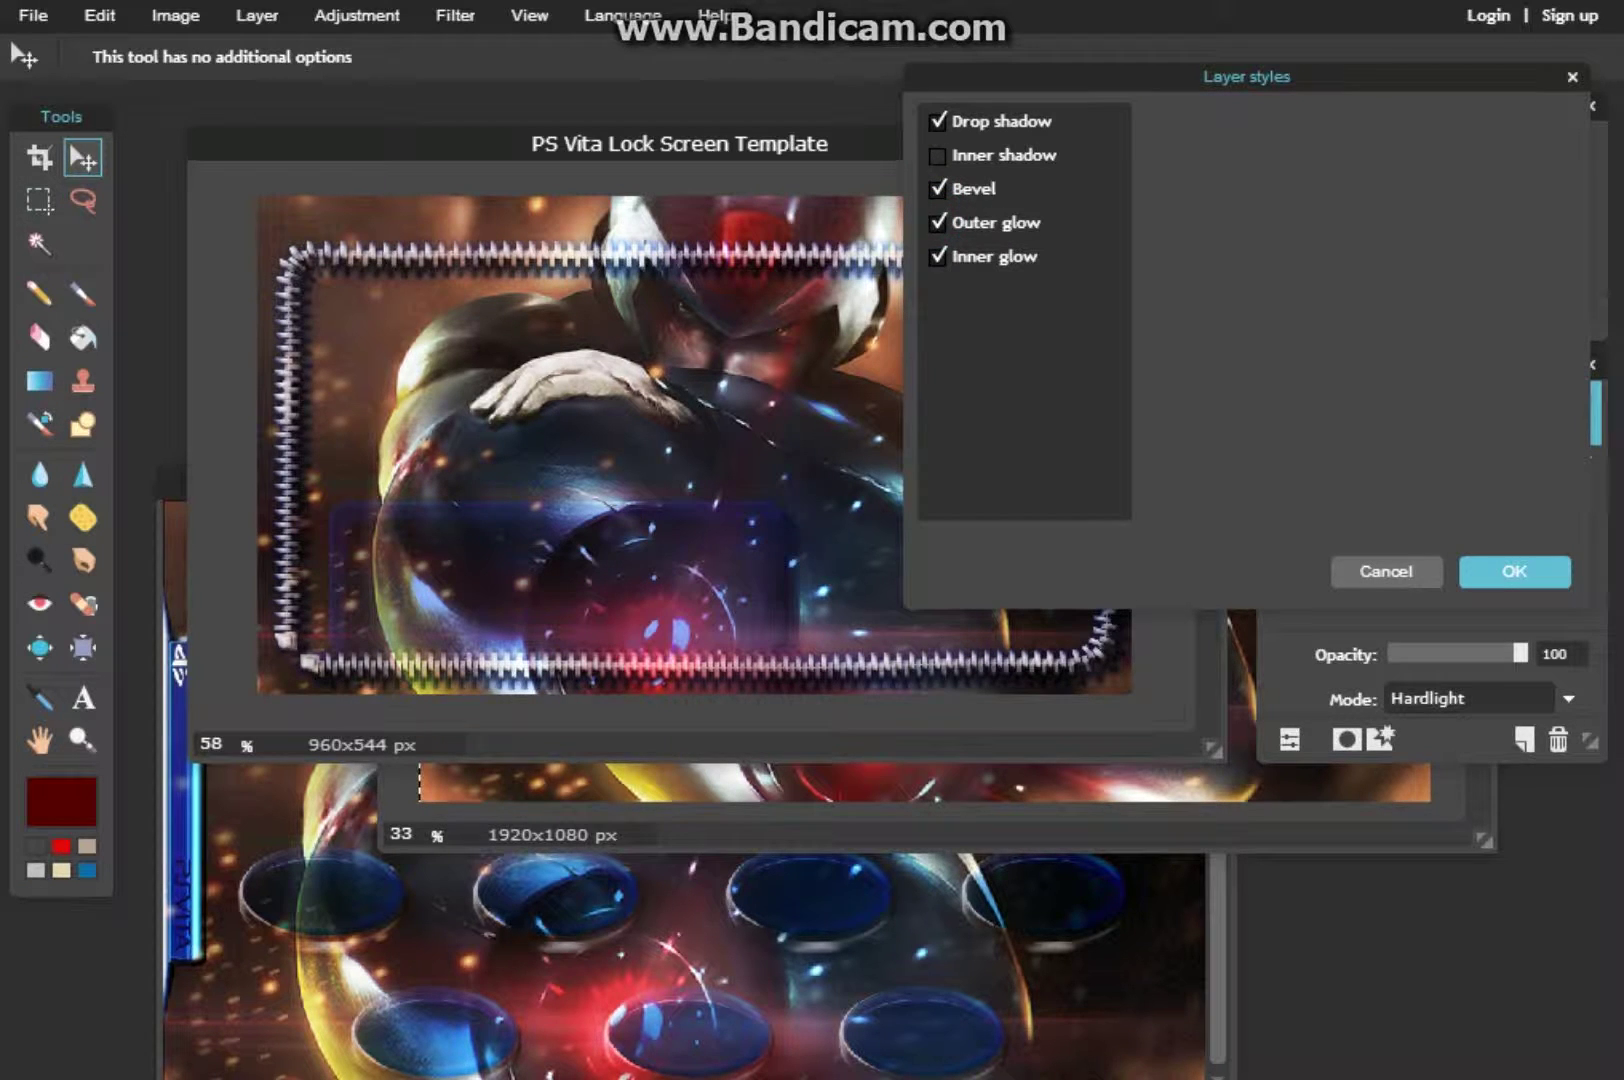
{"action": "left_click", "coordinate": [937, 222]}
{"action": "left_click", "coordinate": [937, 222]}
{"action": "left_click", "coordinate": [939, 121]}
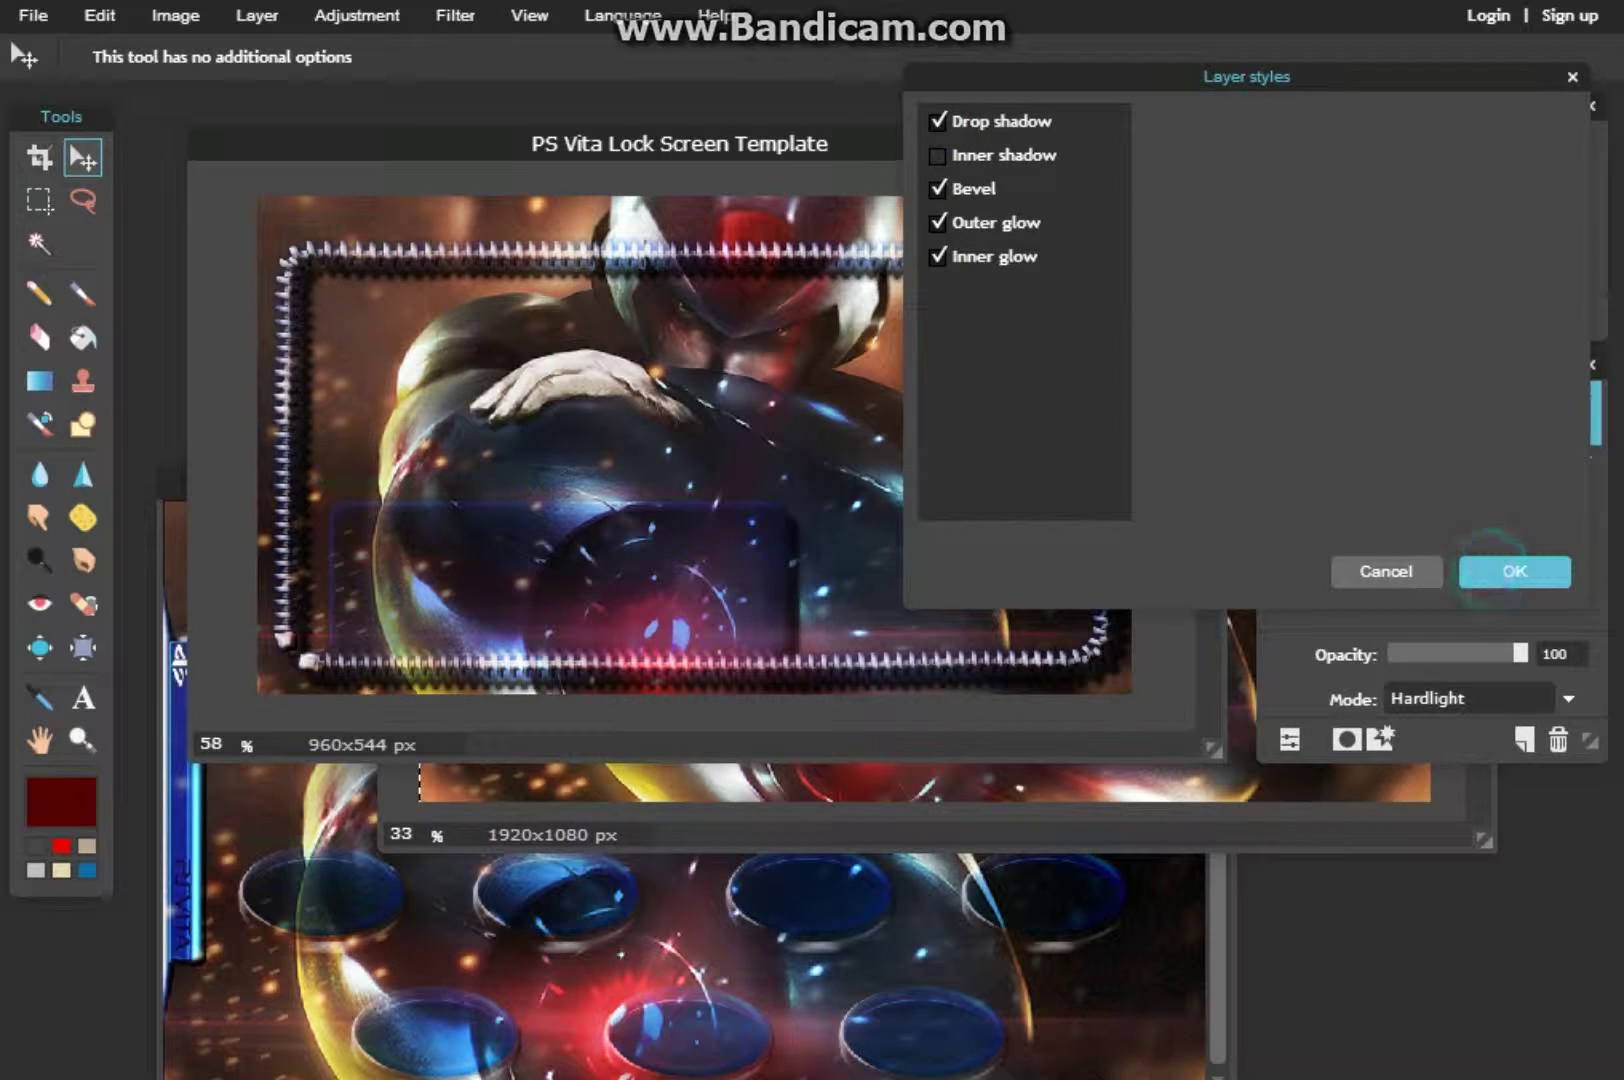
{"action": "left_click", "coordinate": [1490, 567]}
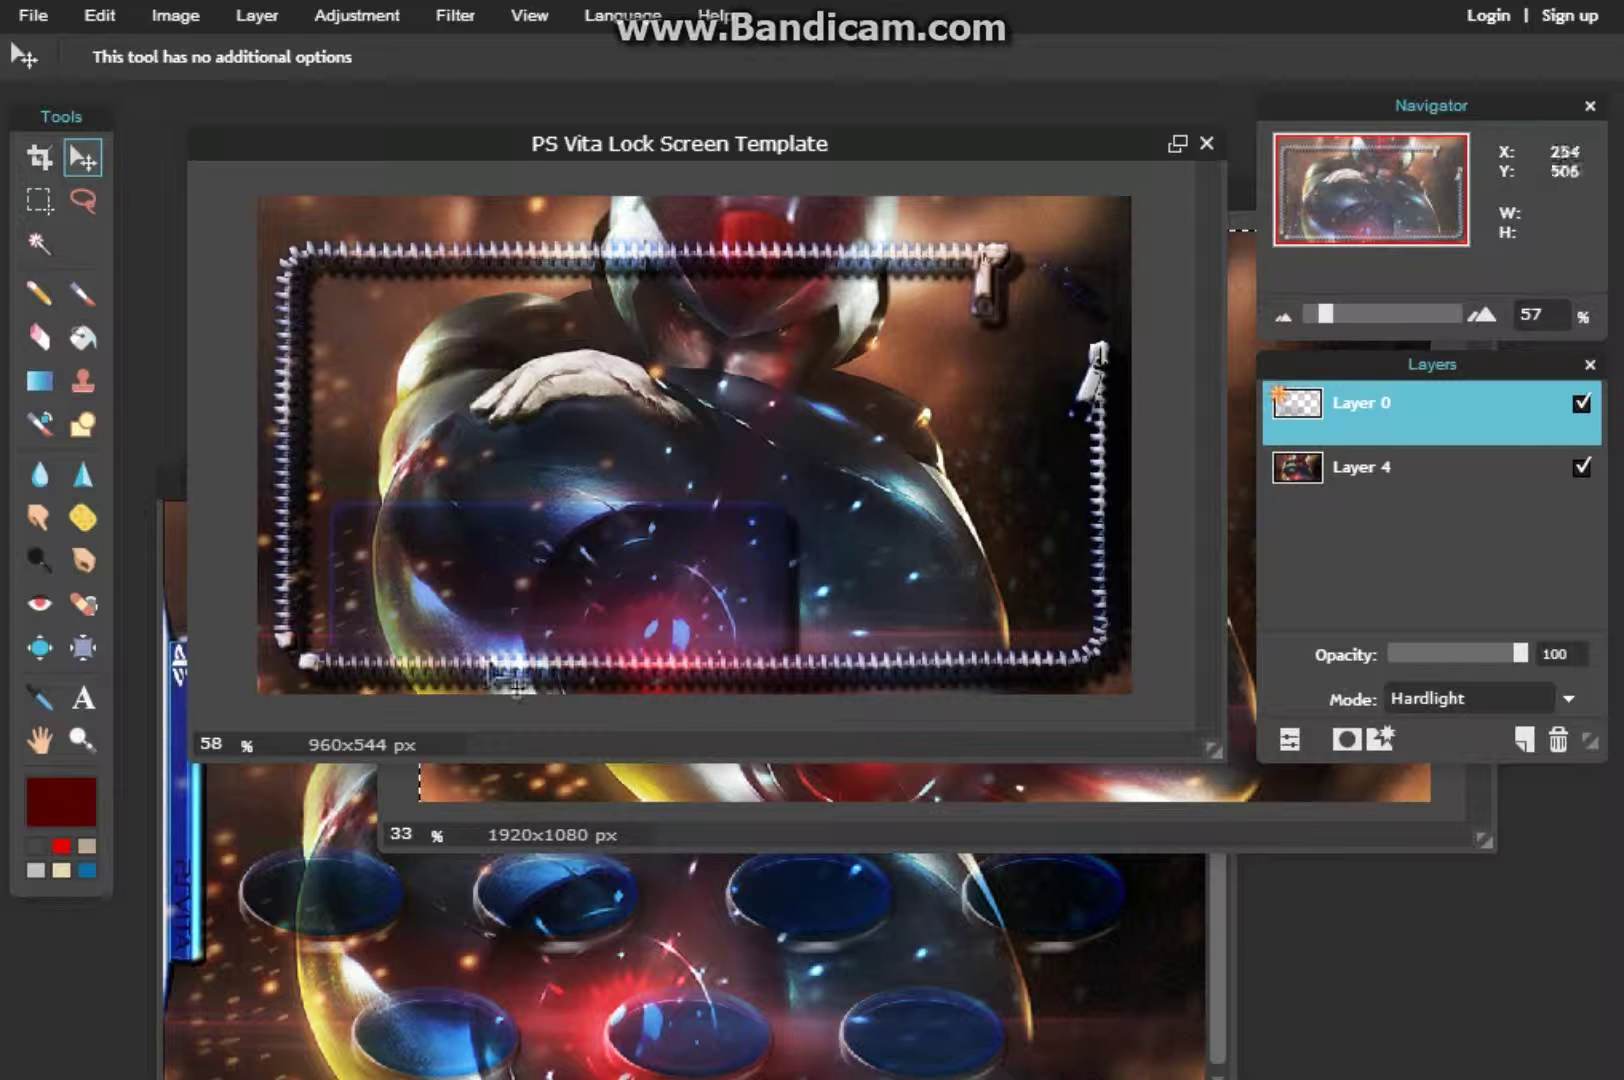
Step: Bring the source image 280804 to the front and close it without saving
{"action": "left_click", "coordinate": [526, 828]}
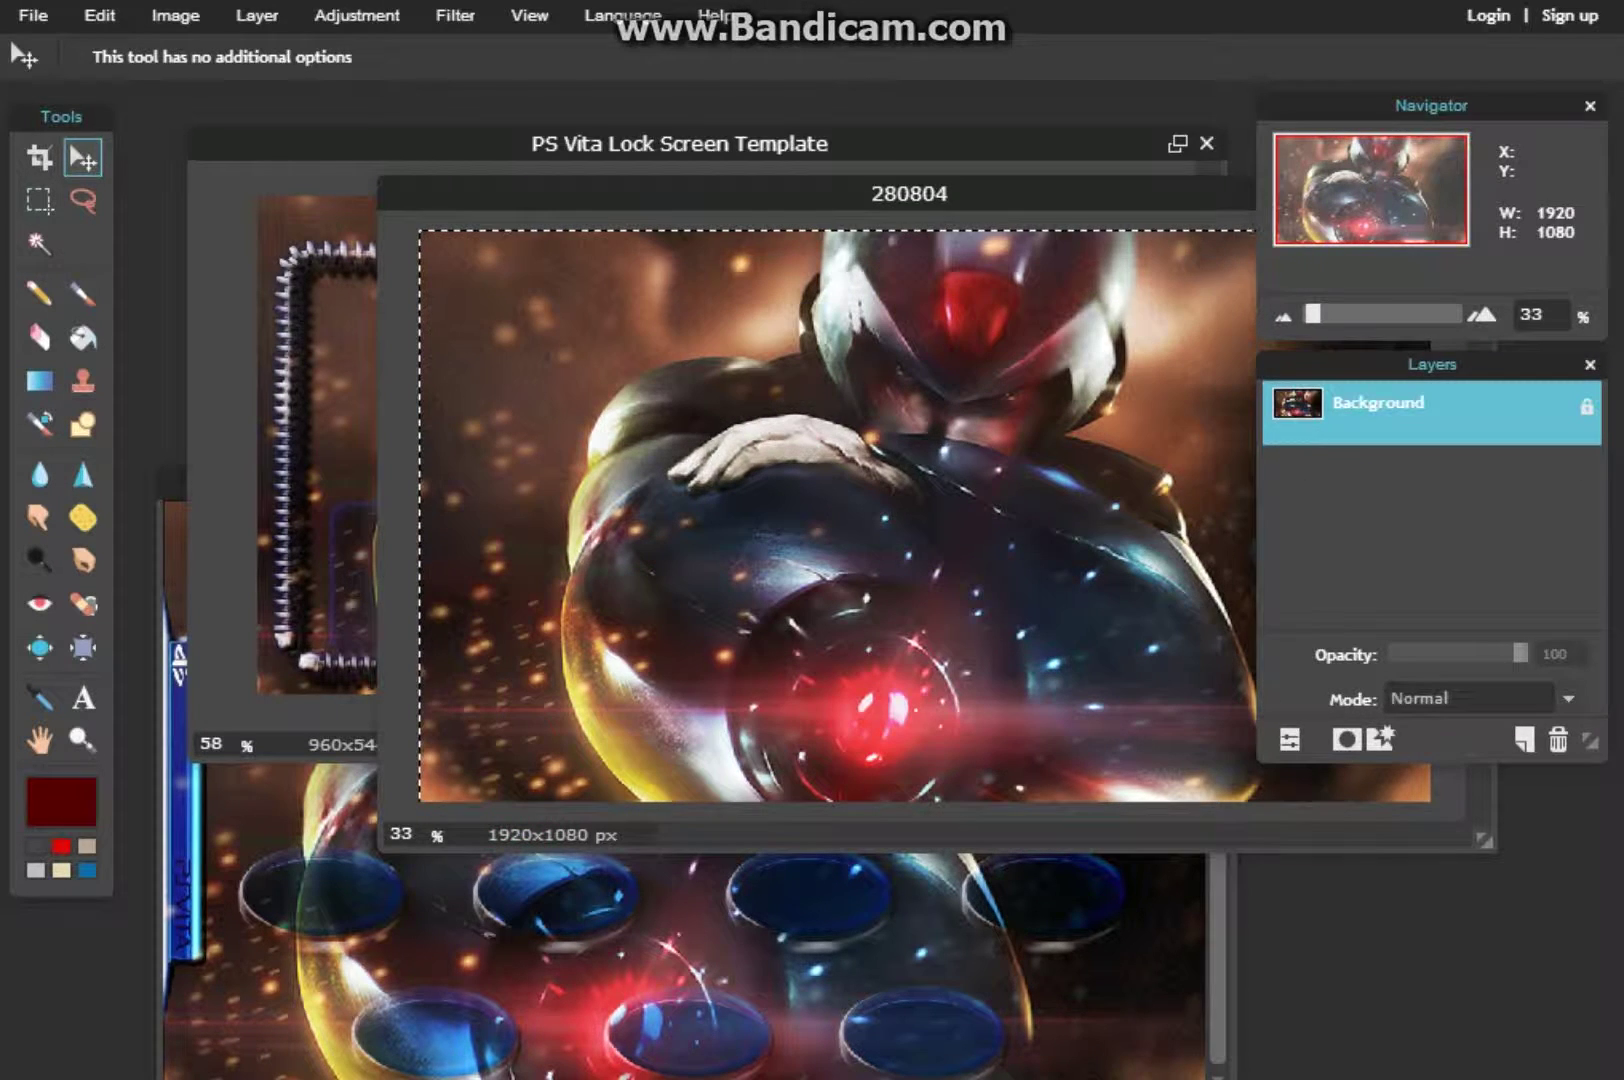
{"action": "left_click_drag", "start_coordinate": [1019, 180], "coordinate": [700, 214]}
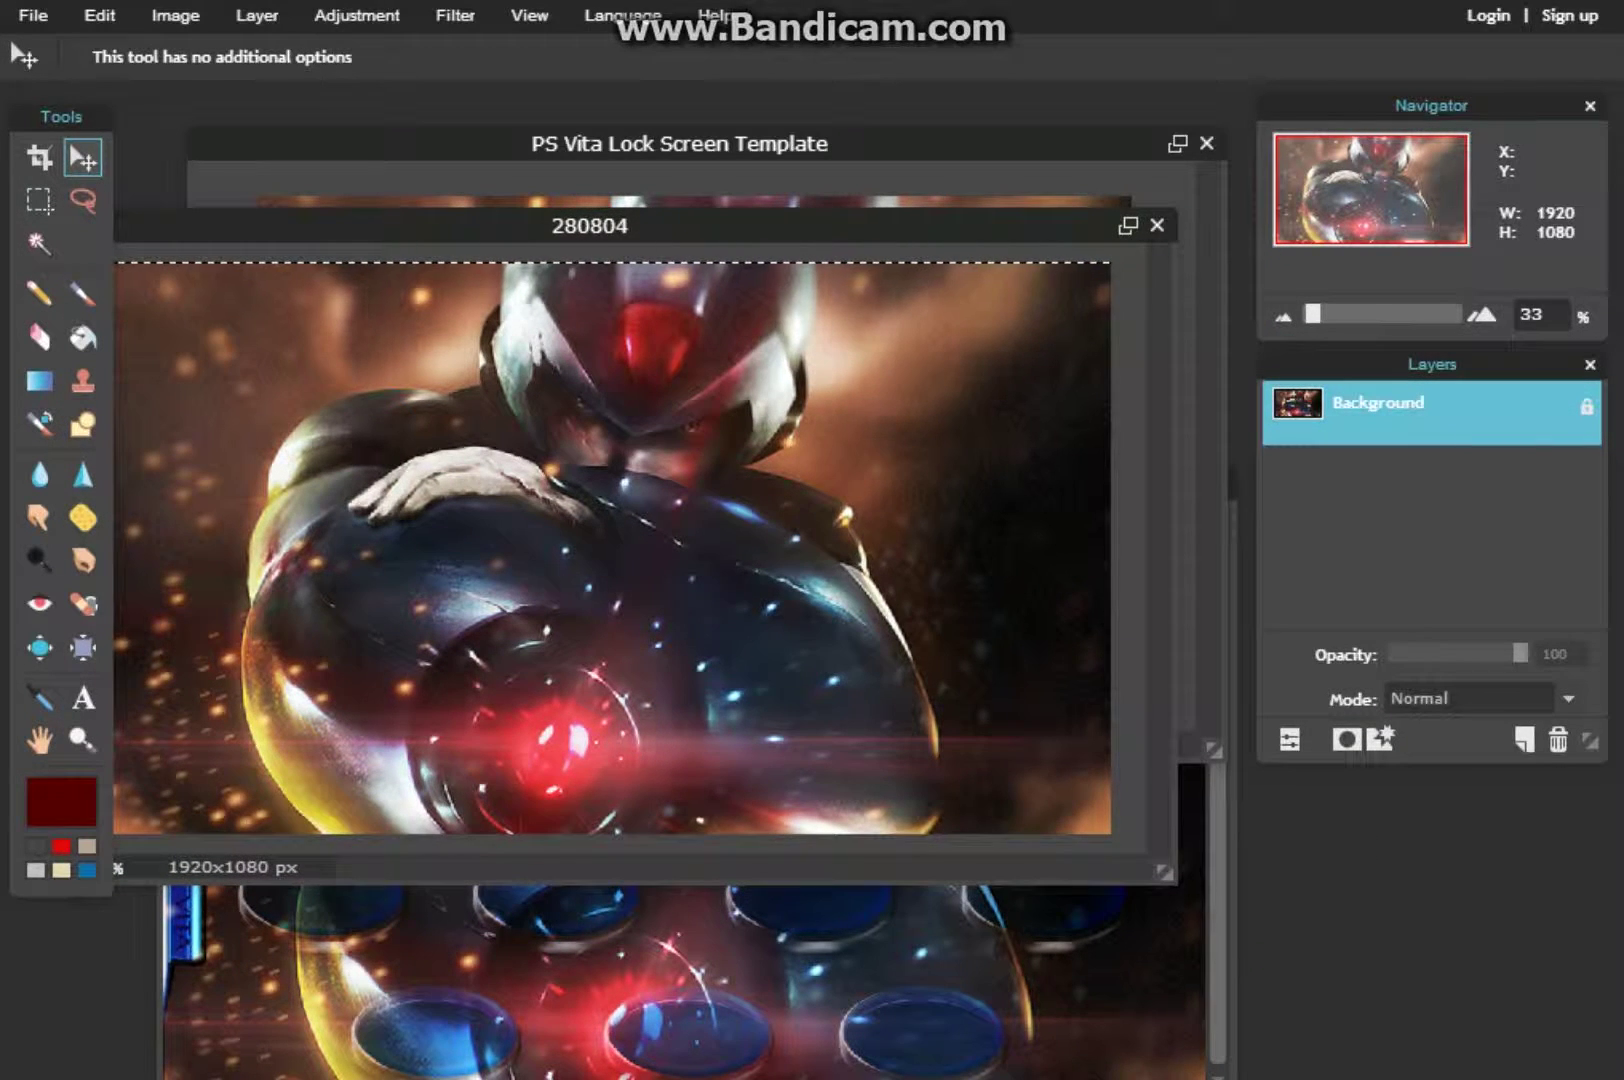
{"action": "left_click", "coordinate": [1157, 227]}
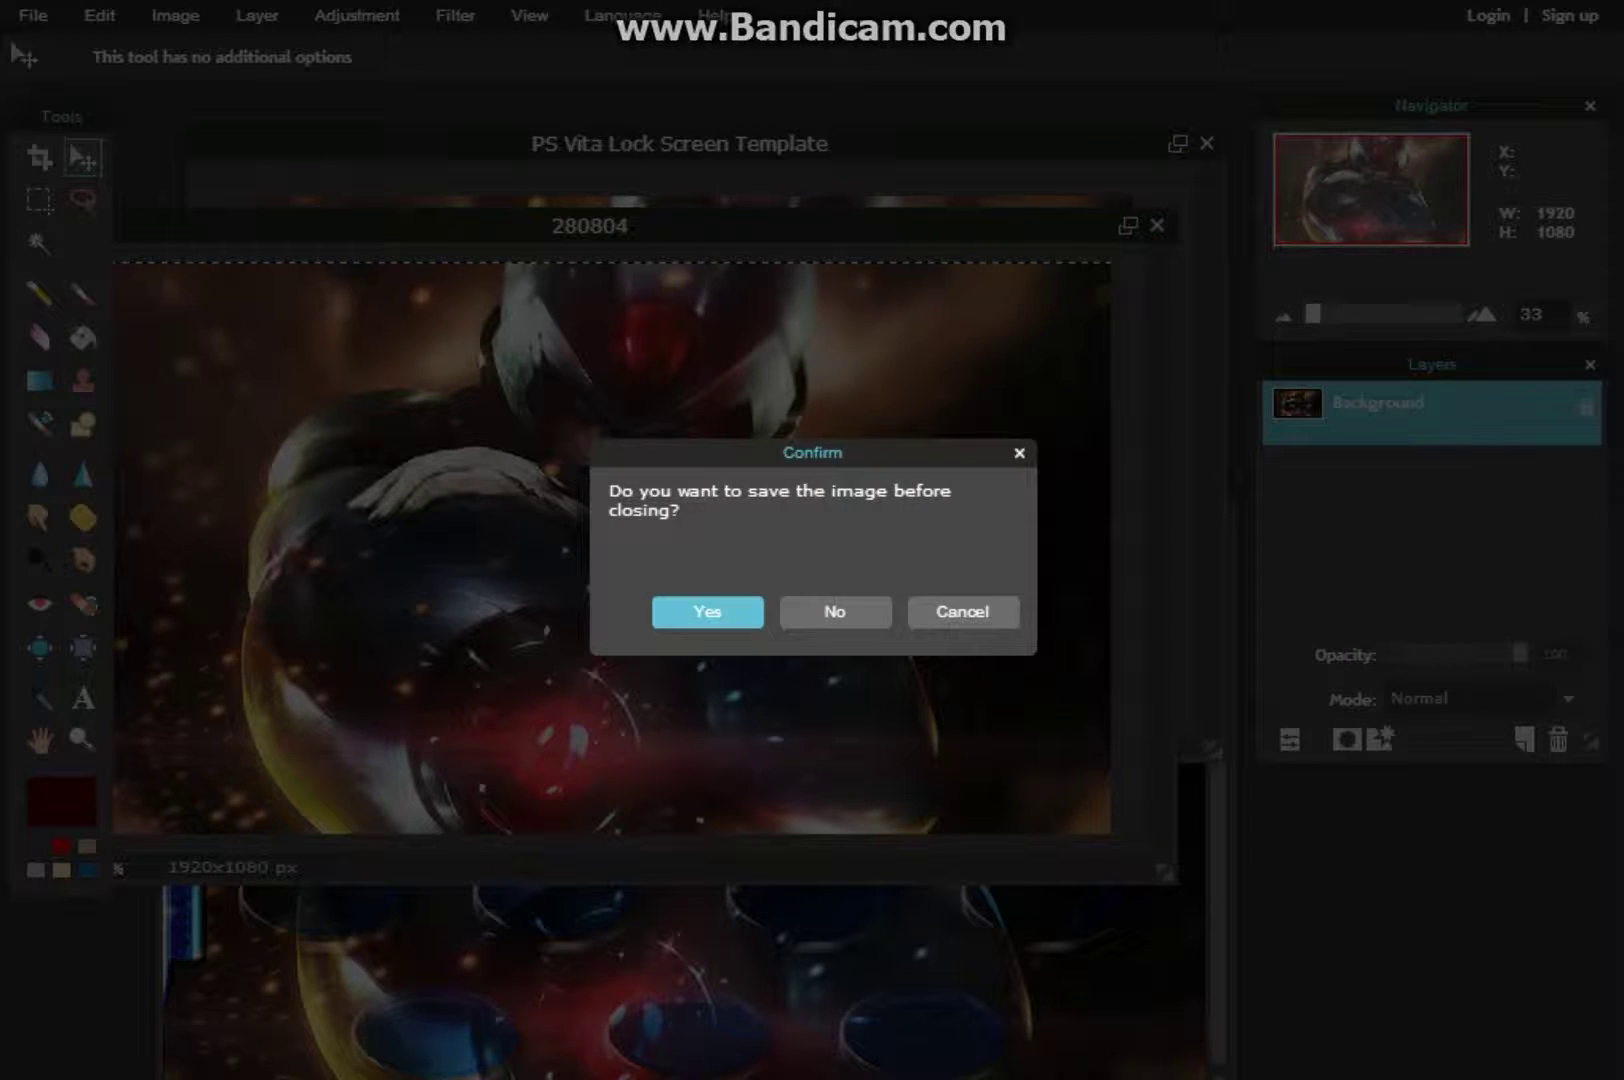
{"action": "left_click", "coordinate": [810, 614]}
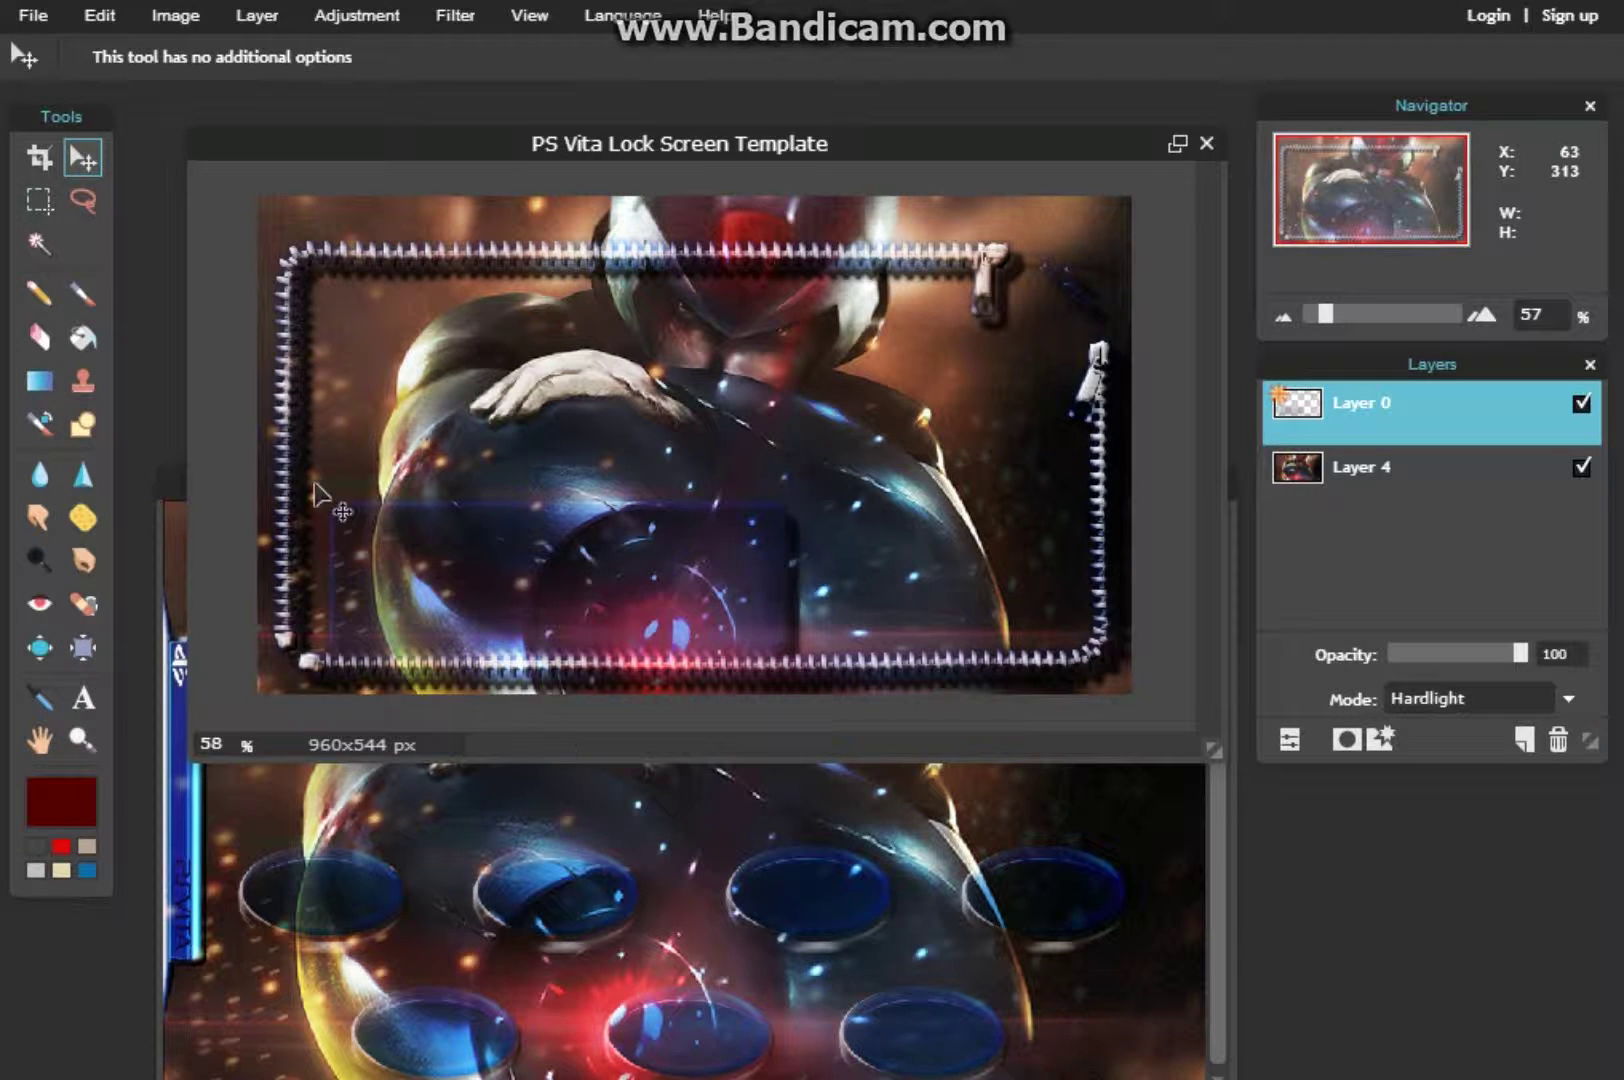
Step: Move the IceBlue template window fully into view, compare both wallpapers, and bring the PS Vita Lock Screen Template document to the front
{"action": "left_click", "coordinate": [170, 472]}
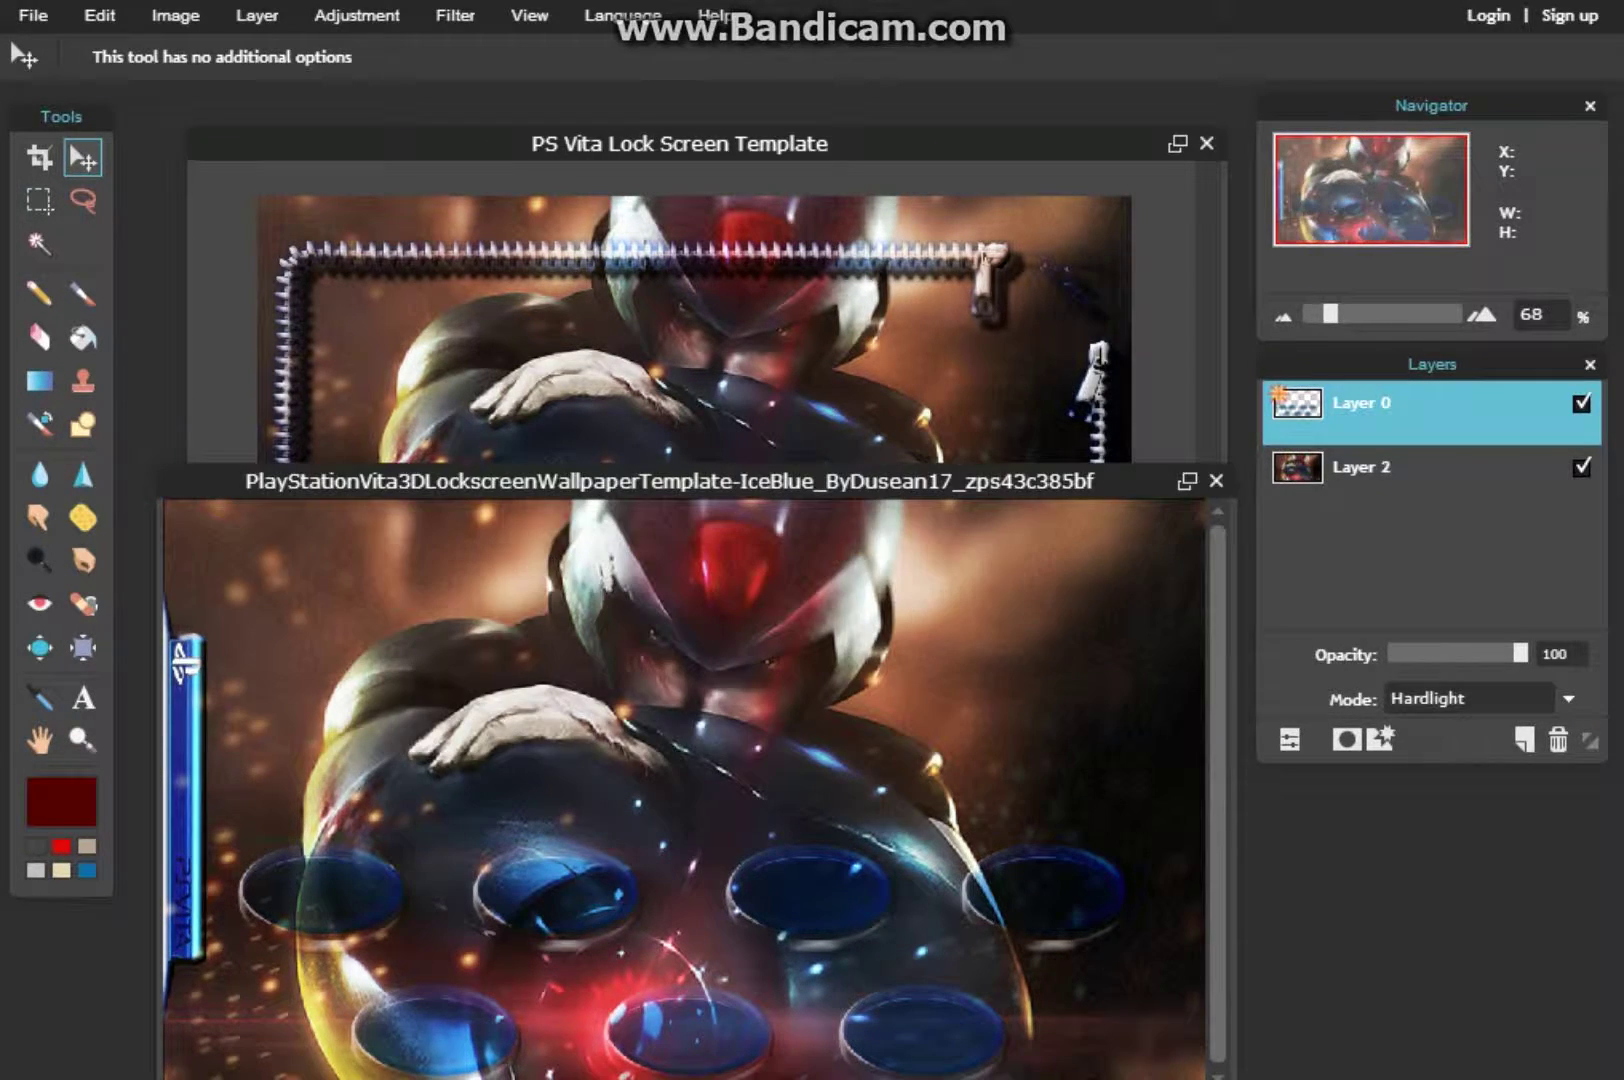
{"action": "left_click_drag", "start_coordinate": [175, 481], "coordinate": [220, 228]}
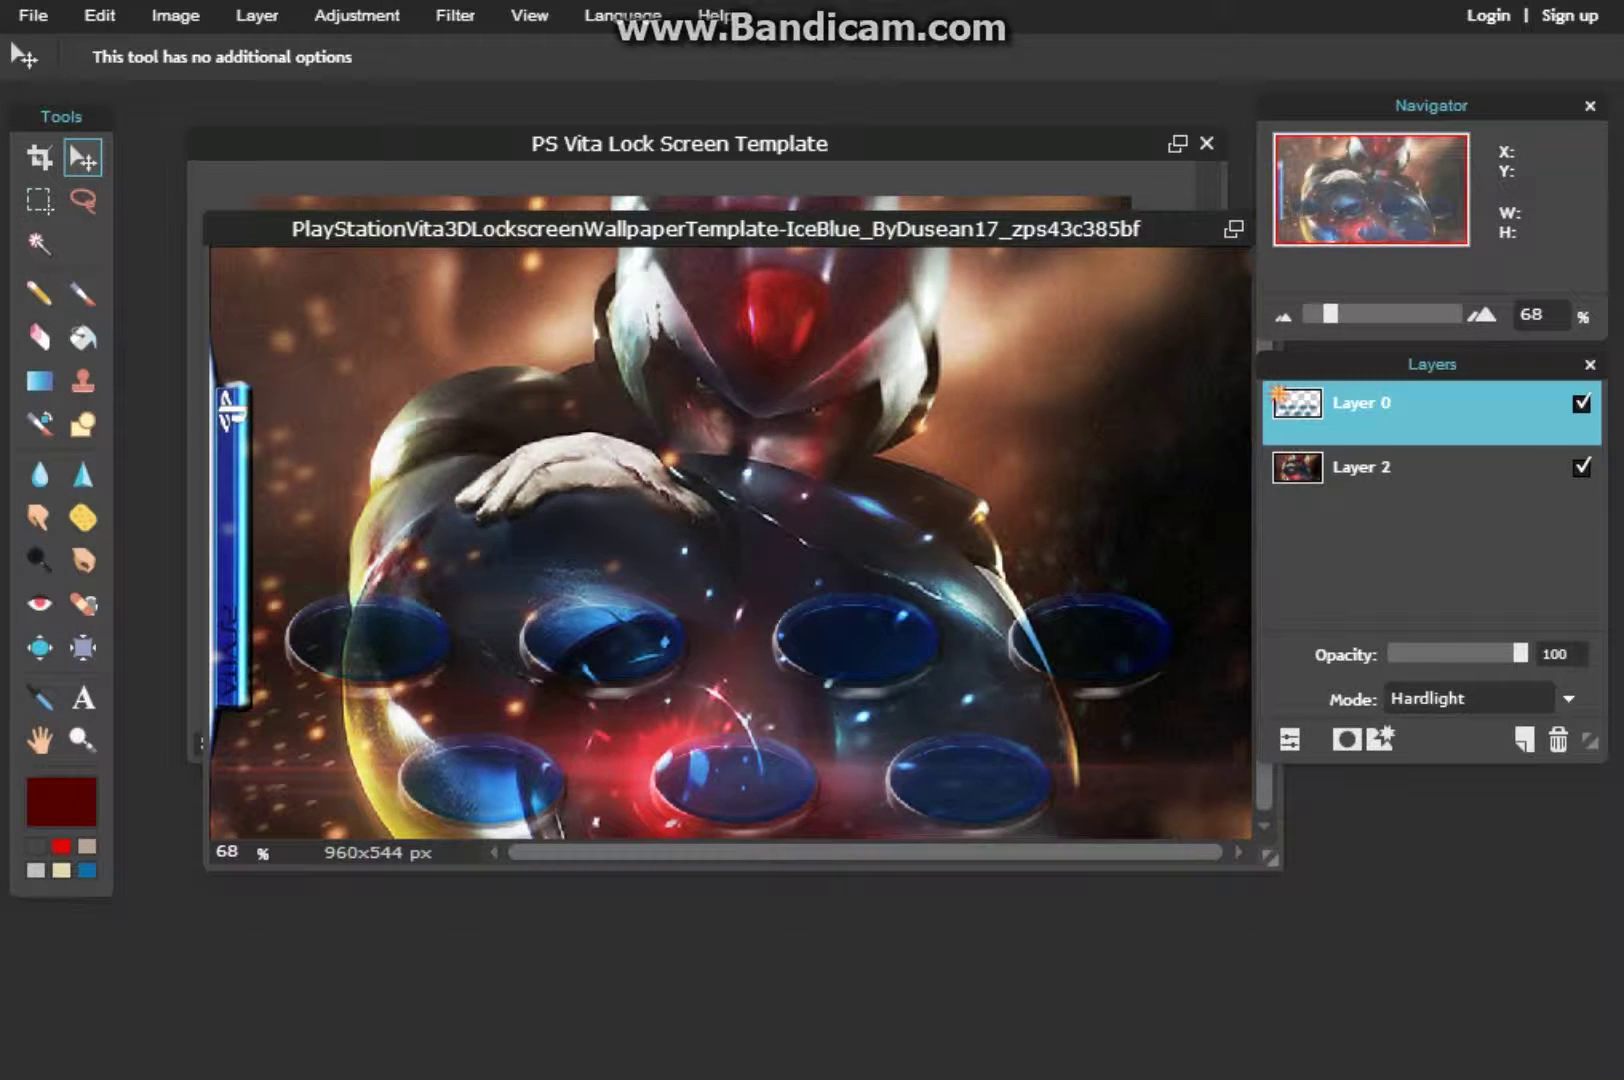
{"action": "left_click", "coordinate": [478, 142]}
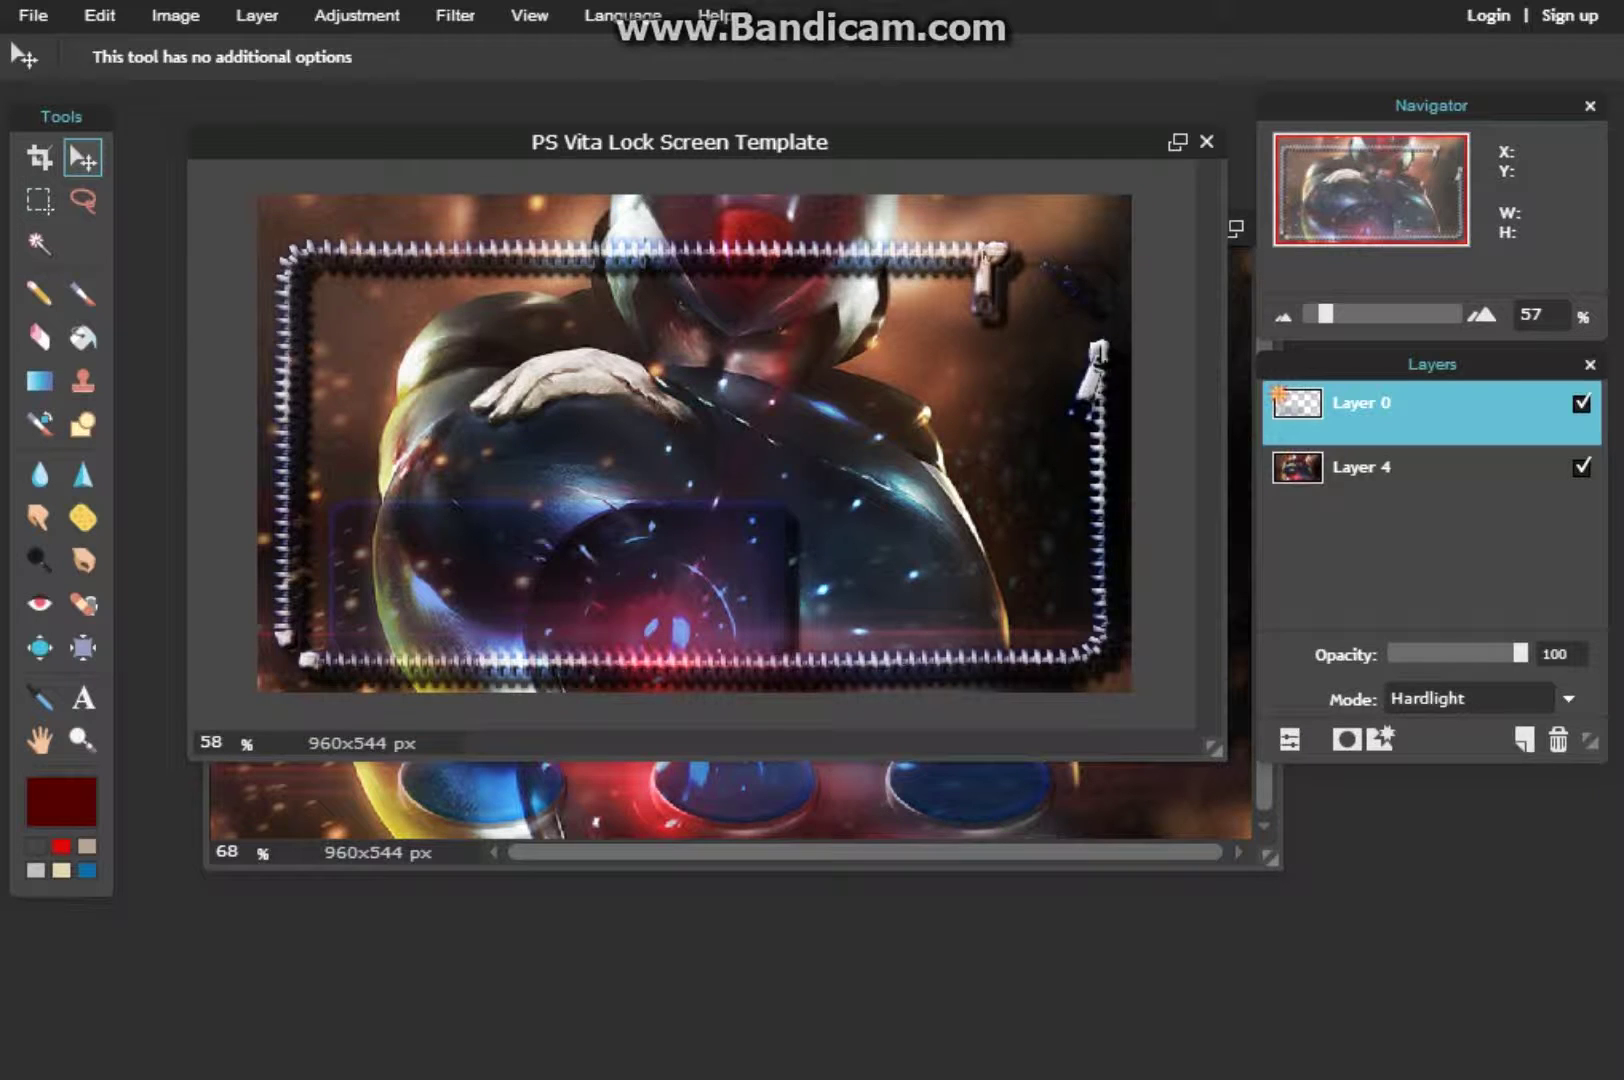
{"action": "left_click", "coordinate": [538, 860]}
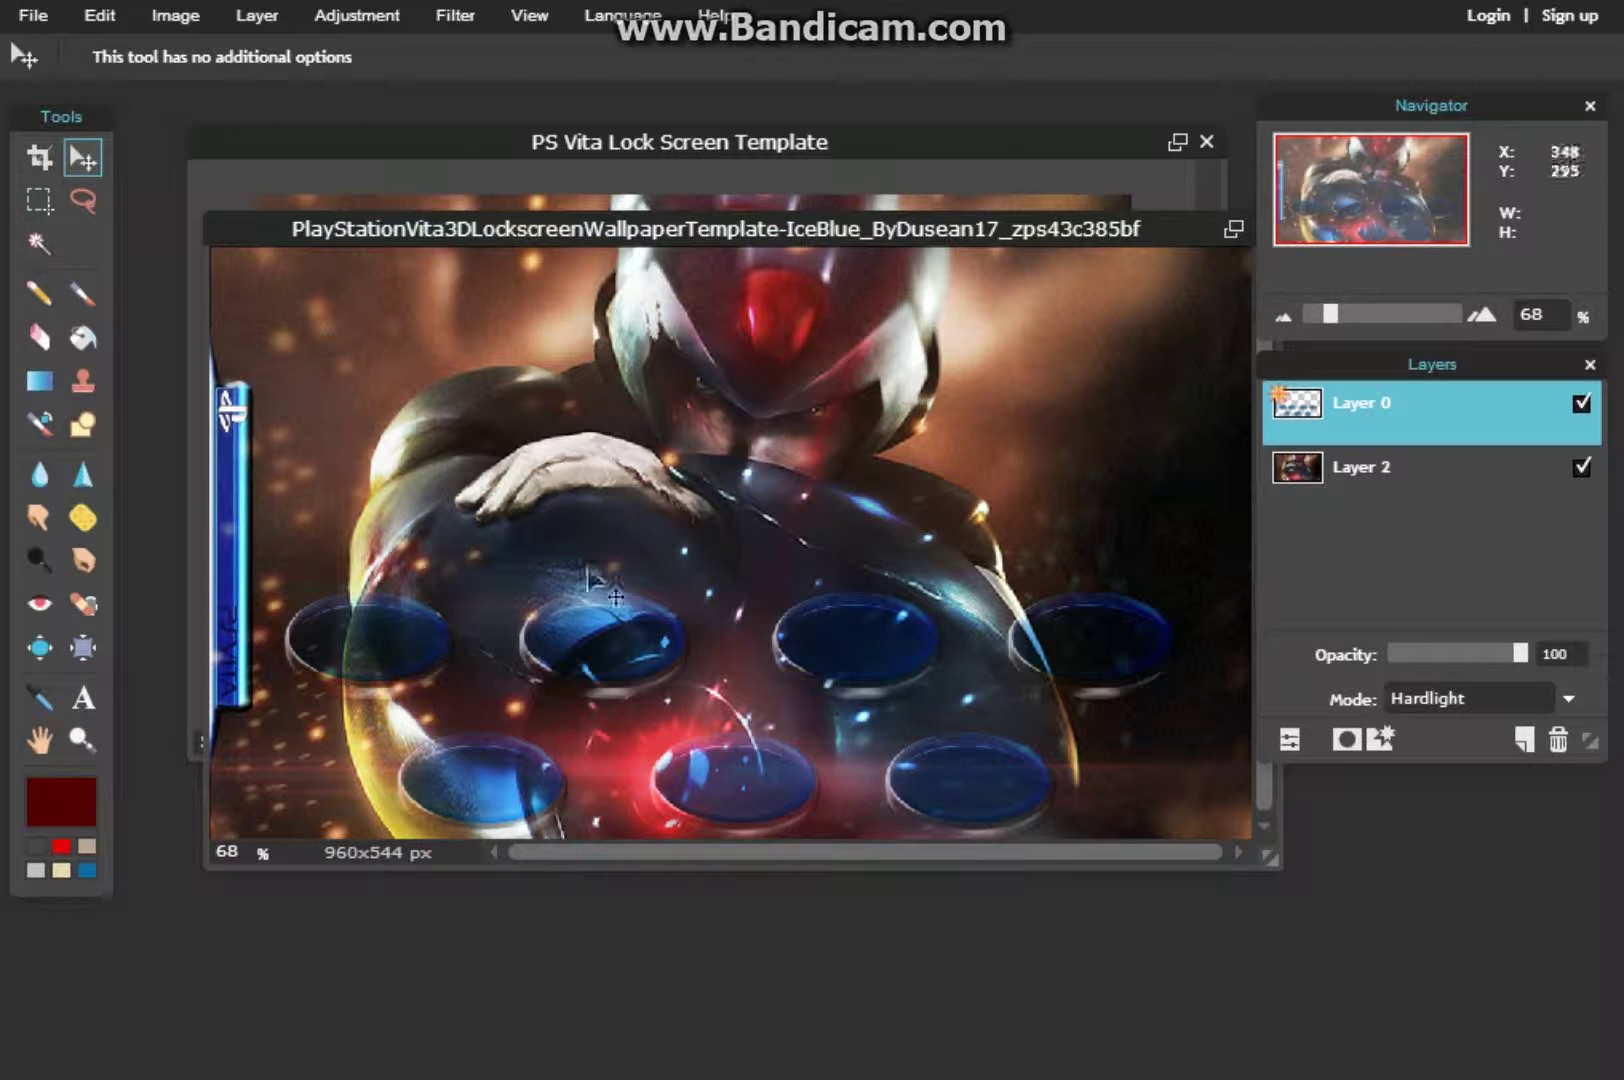
{"action": "left_click_drag", "start_coordinate": [700, 142], "coordinate": [701, 139]}
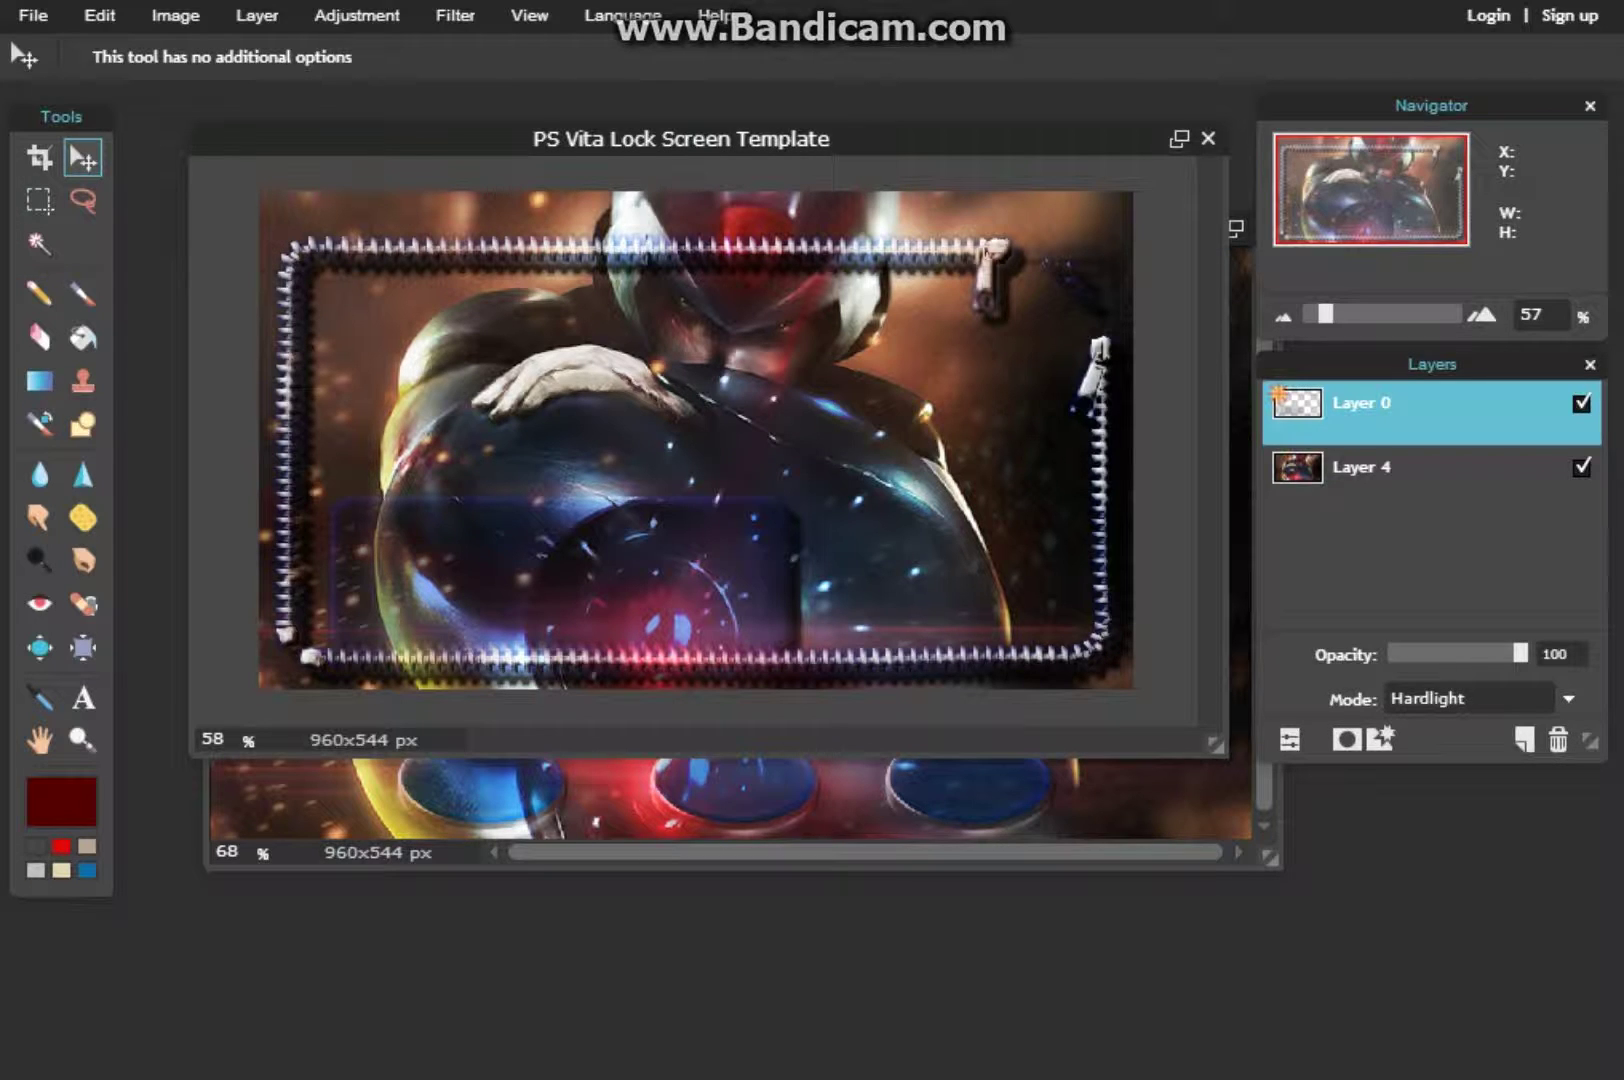
Step: Save the wallpaper to the computer as PS Vita Lock Screen Template in PNG (Transparent, full quality) format
{"action": "left_click", "coordinate": [33, 15]}
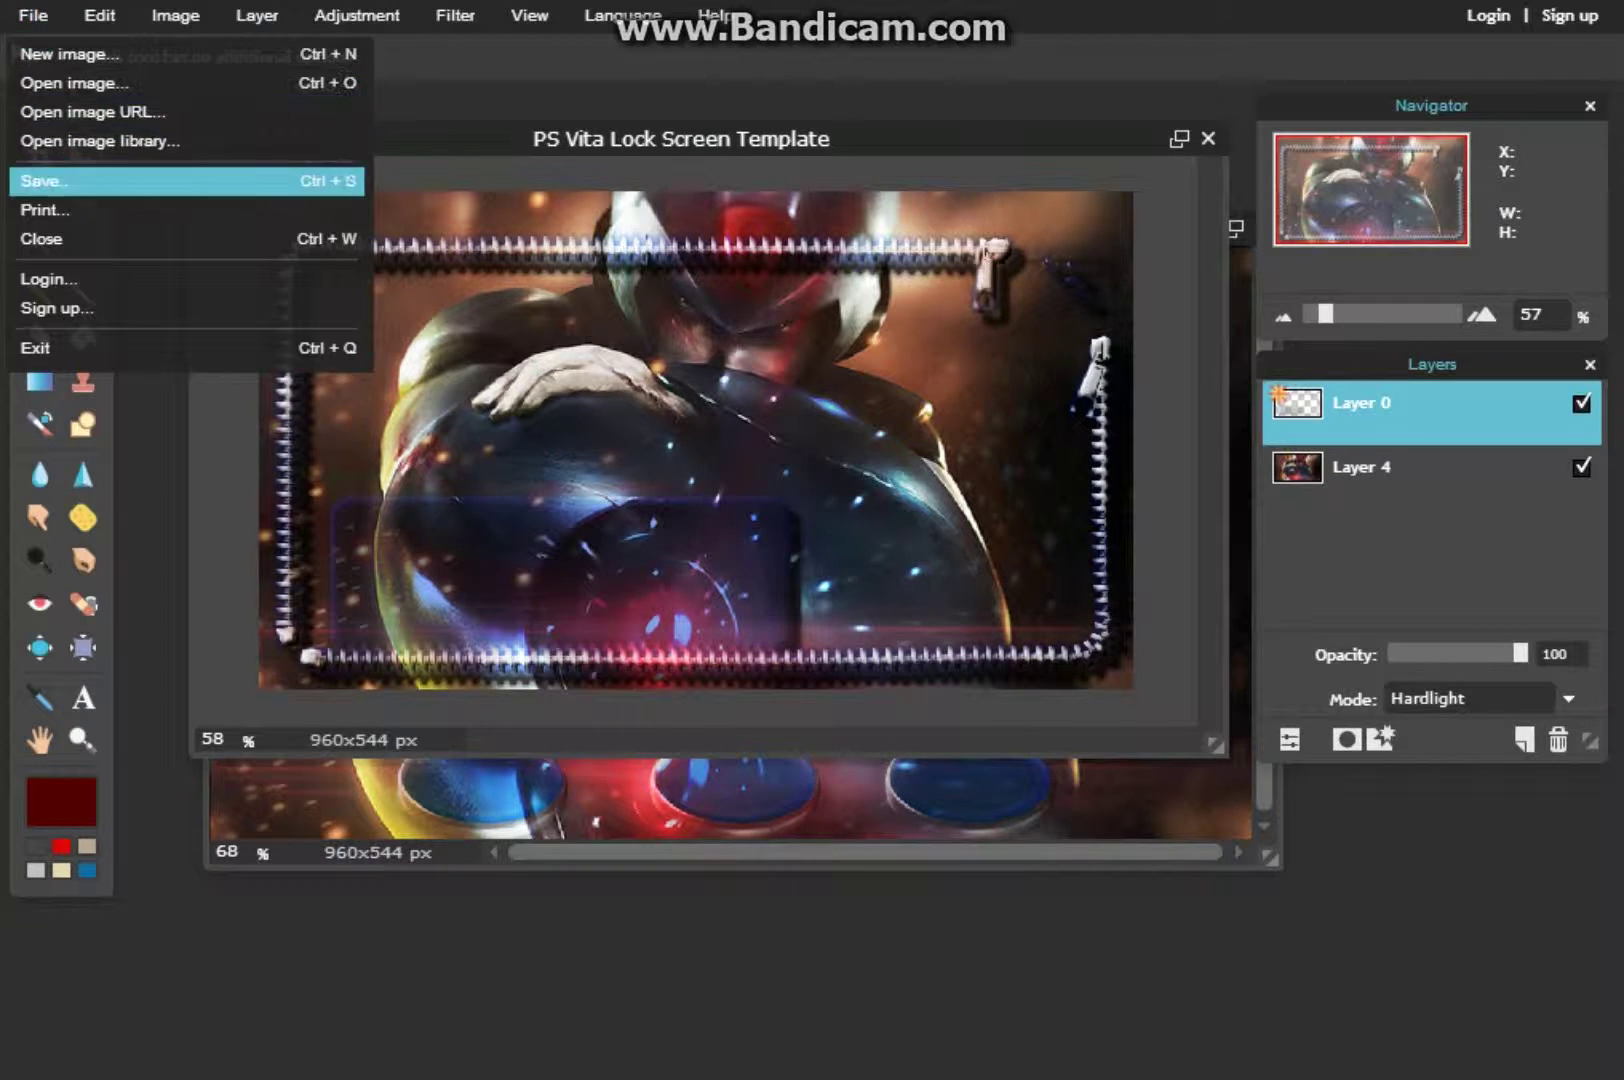
{"action": "left_click", "coordinate": [80, 183]}
{"action": "key", "text": "Return"}
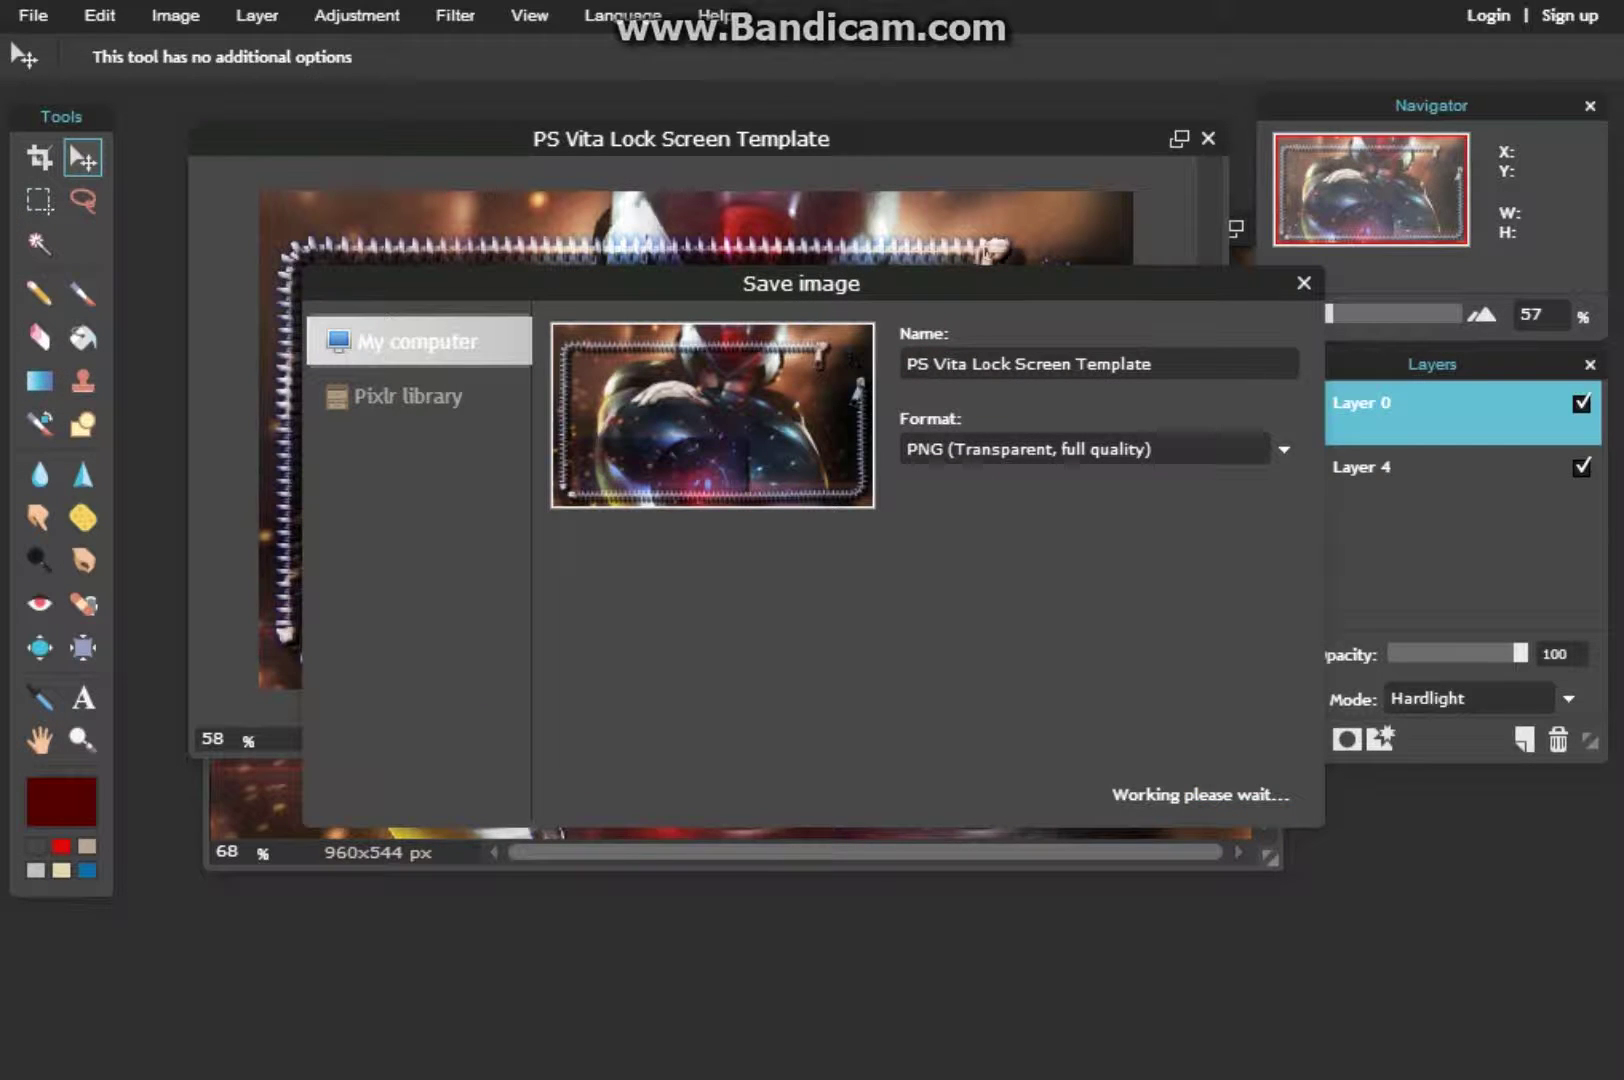